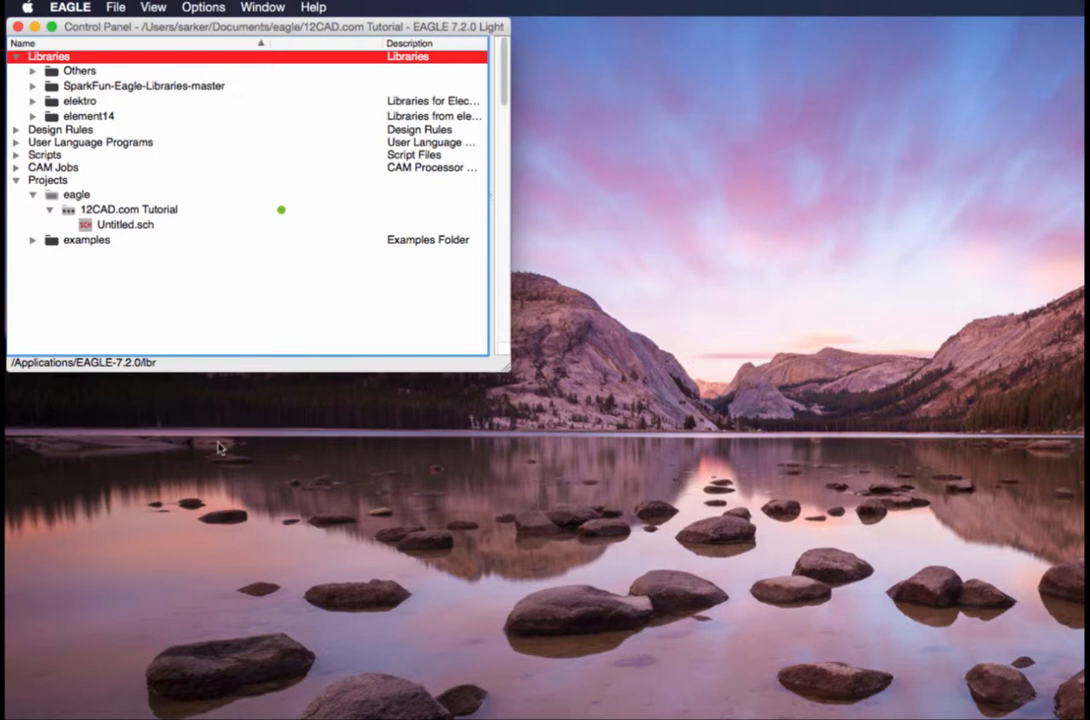
Step: Create a new EAGLE library and enlarge its editor window to fill the screen
{"action": "left_click", "coordinate": [146, 88]}
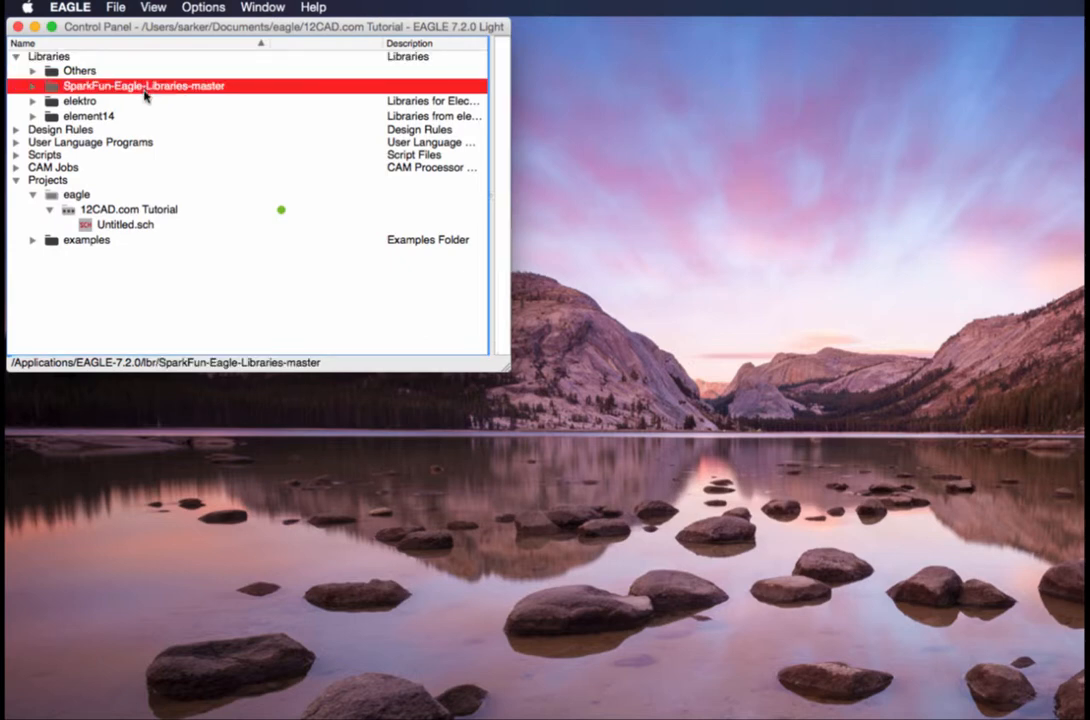
{"action": "left_click", "coordinate": [116, 8]}
{"action": "mouse_move", "coordinate": [101, 27]}
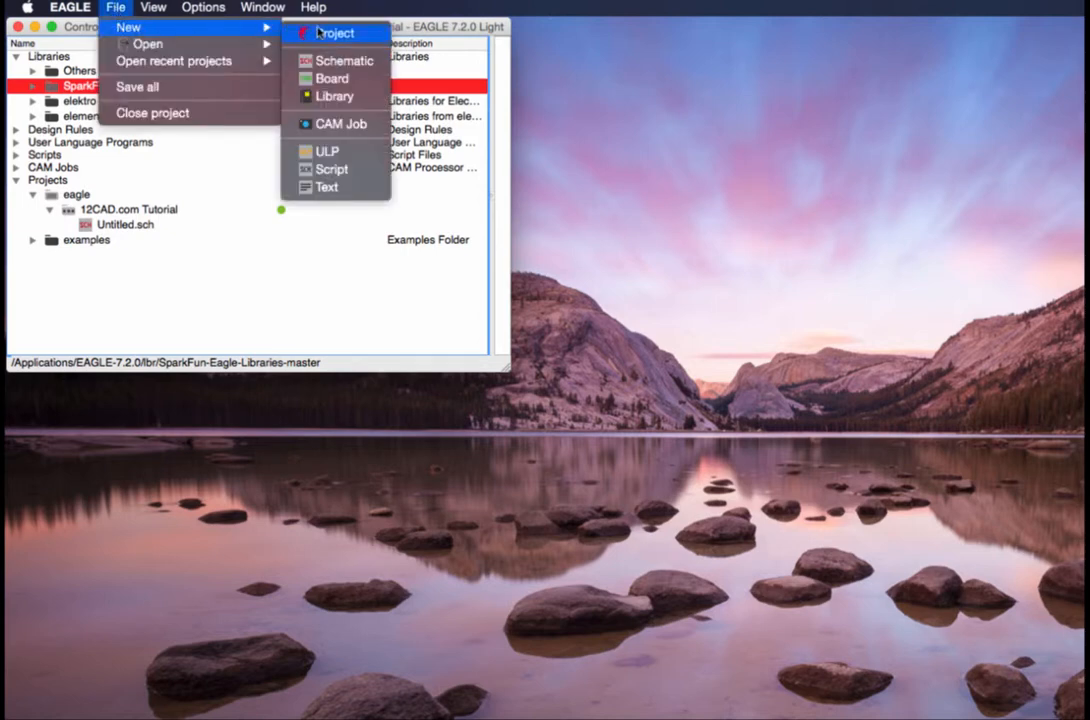
{"action": "left_click", "coordinate": [362, 100]}
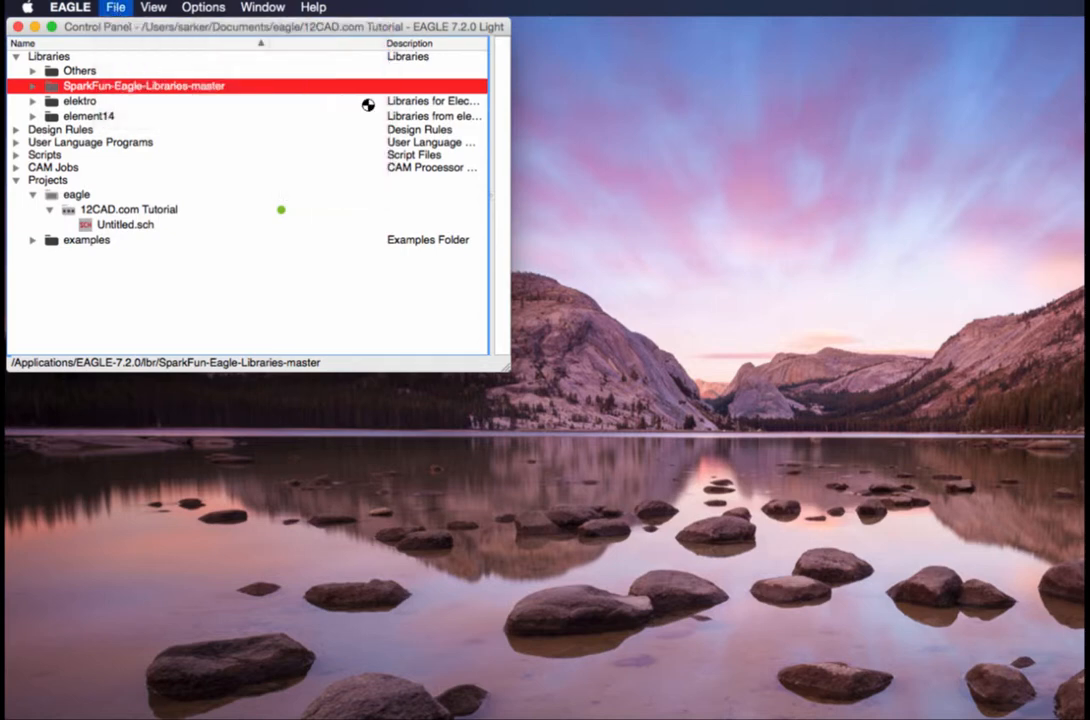
{"action": "left_click_drag", "start_coordinate": [495, 270], "coordinate": [91, 35]}
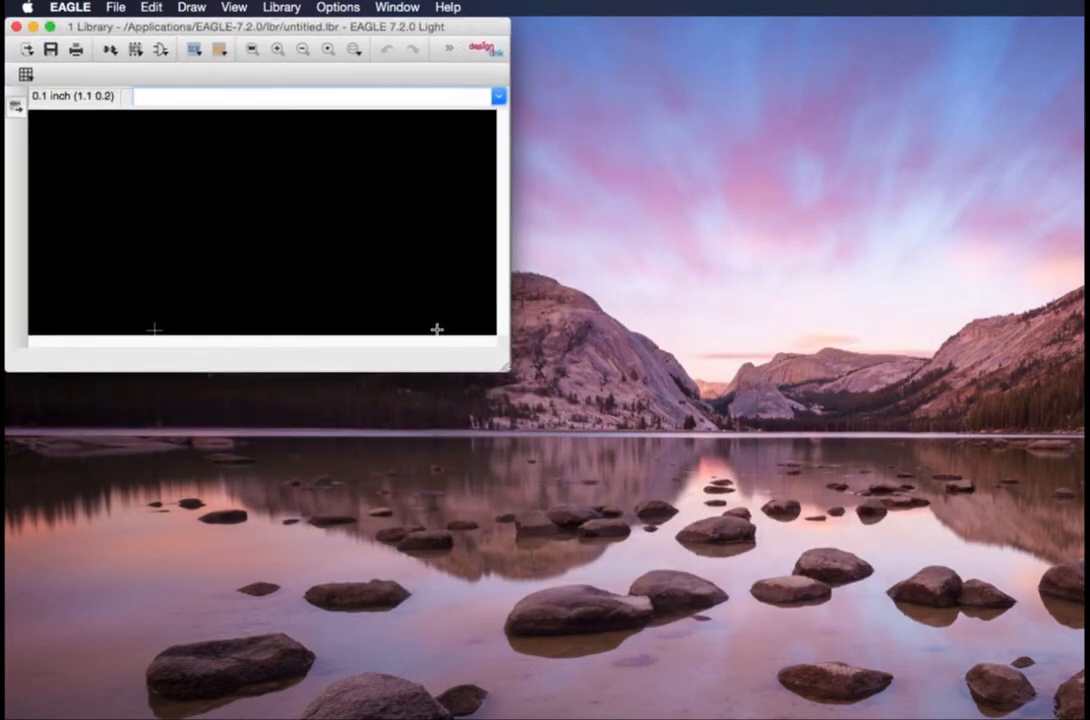
{"action": "left_click_drag", "start_coordinate": [506, 368], "coordinate": [1082, 714]}
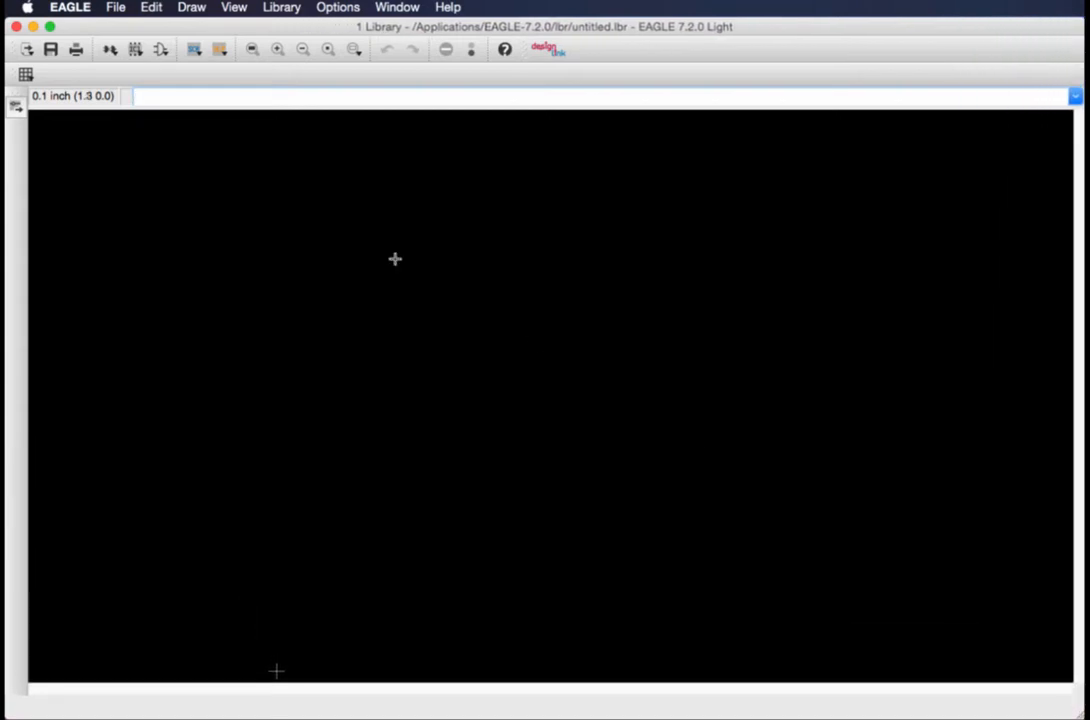
Step: Save the new library as LIBRARY-12CAD.lbr in the lbr folder
{"action": "left_click", "coordinate": [110, 7]}
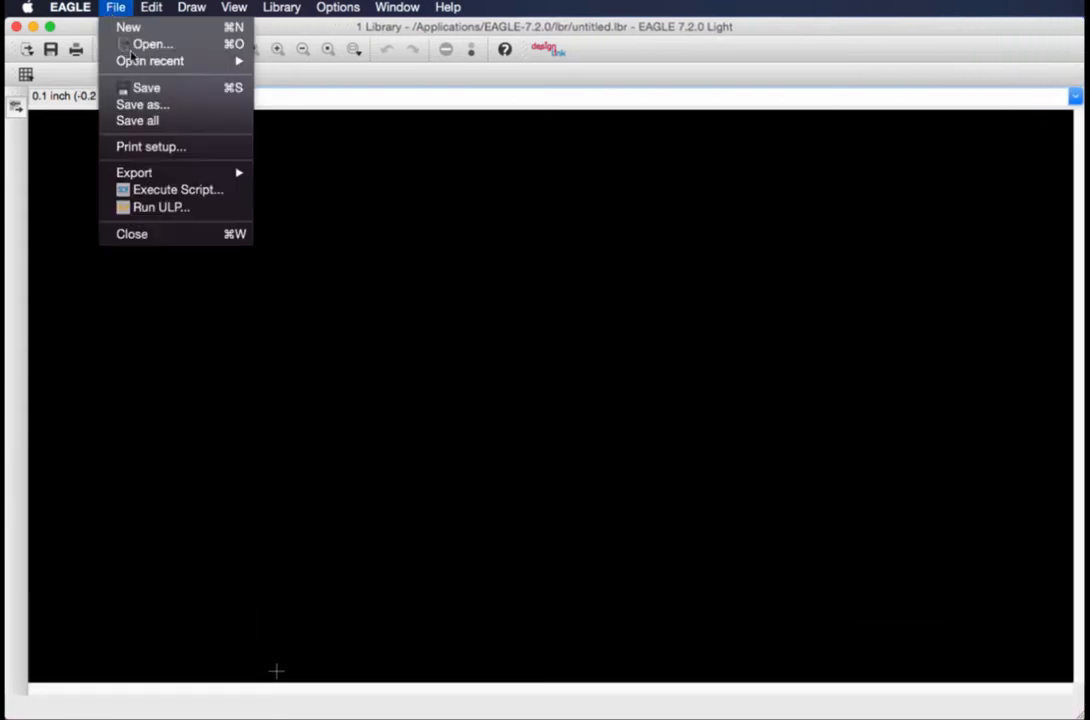
{"action": "left_click", "coordinate": [143, 106]}
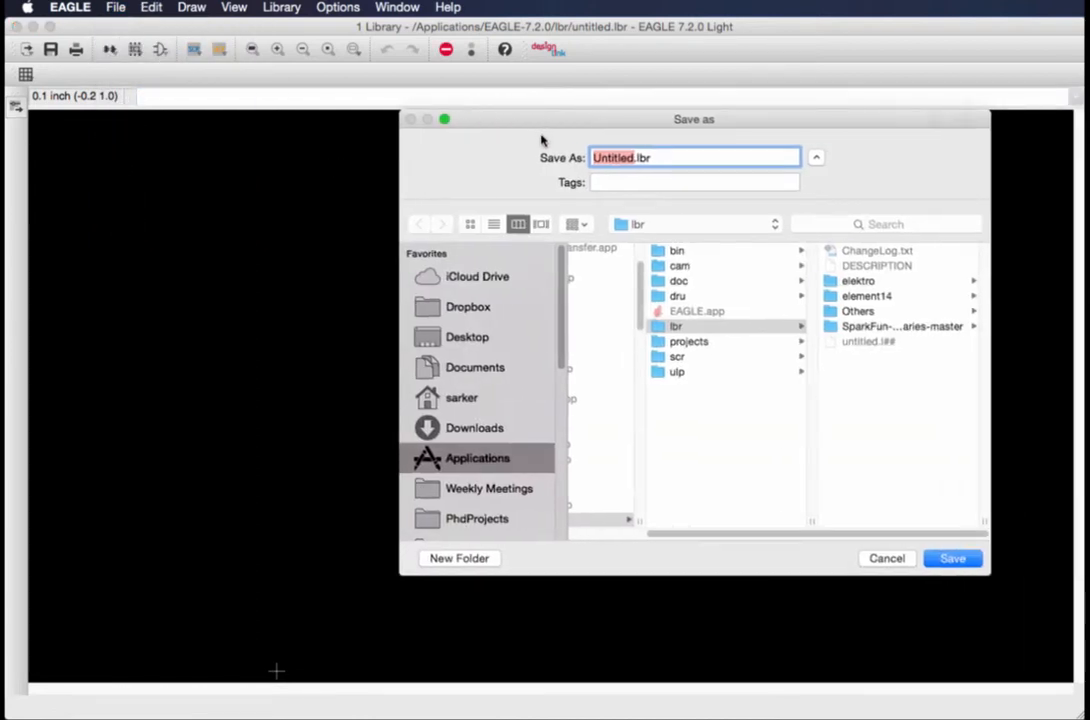
{"action": "type", "text": "LIBRARY-12"}
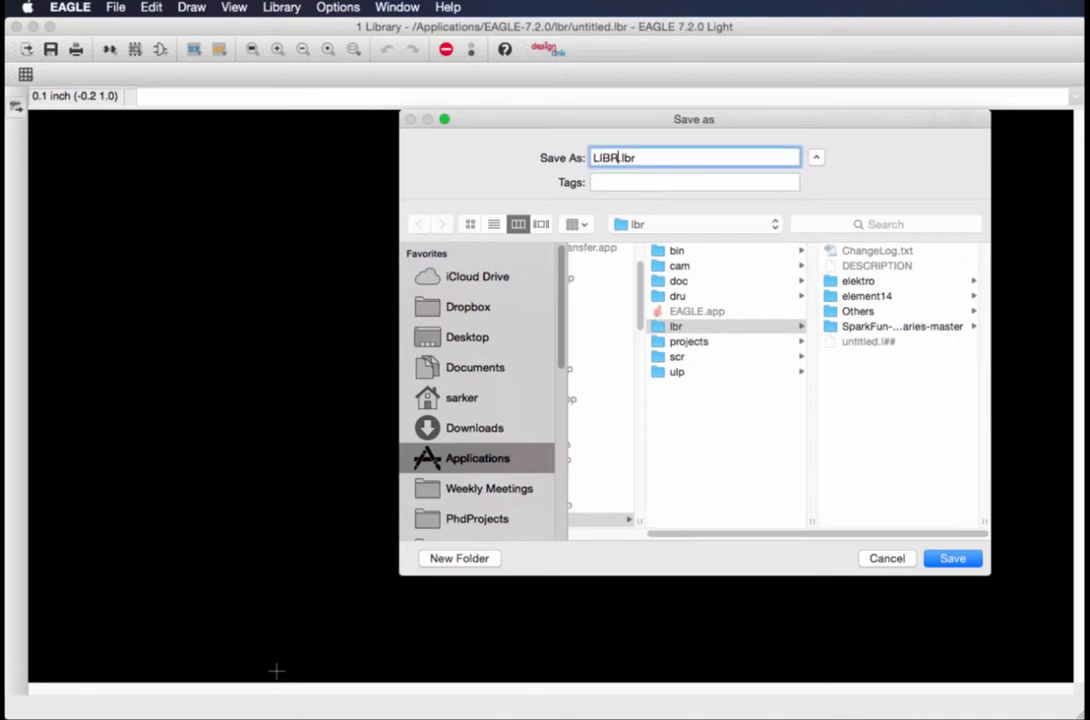
{"action": "type", "text": "CAD"}
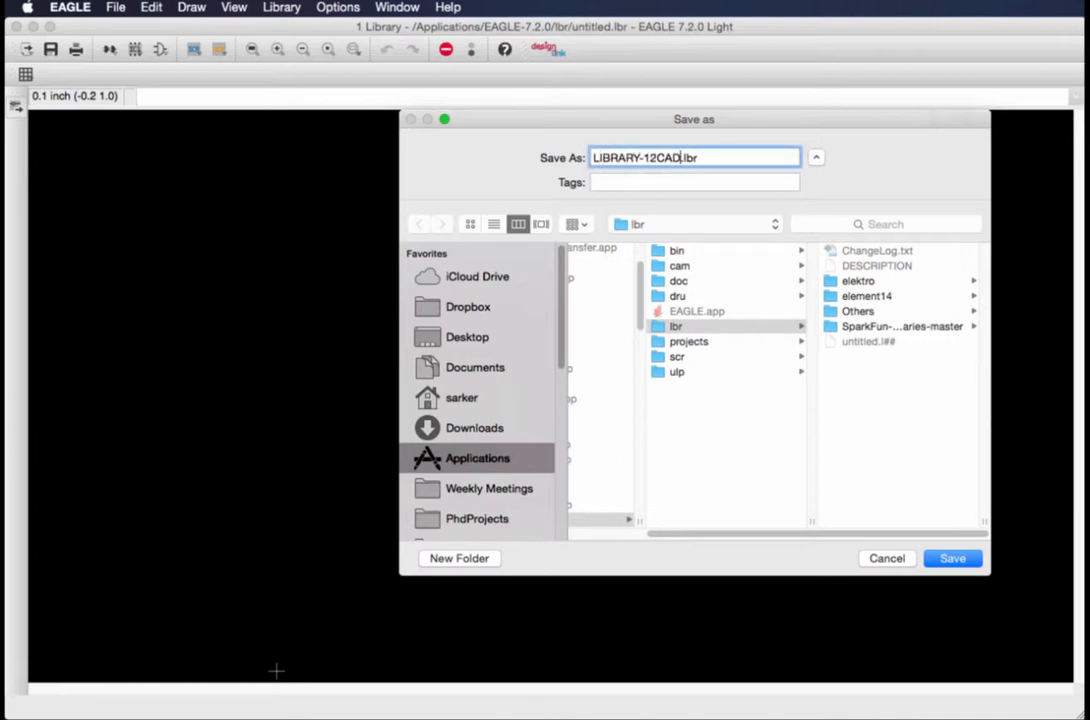
{"action": "left_click", "coordinate": [966, 558]}
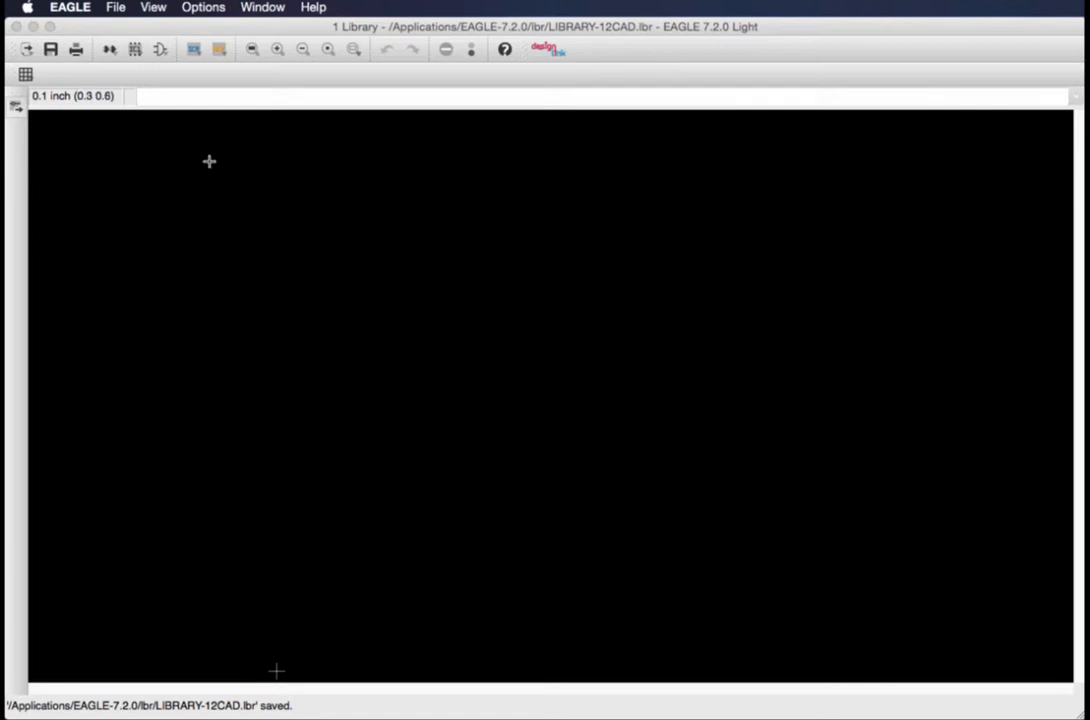
{"action": "left_click", "coordinate": [50, 55]}
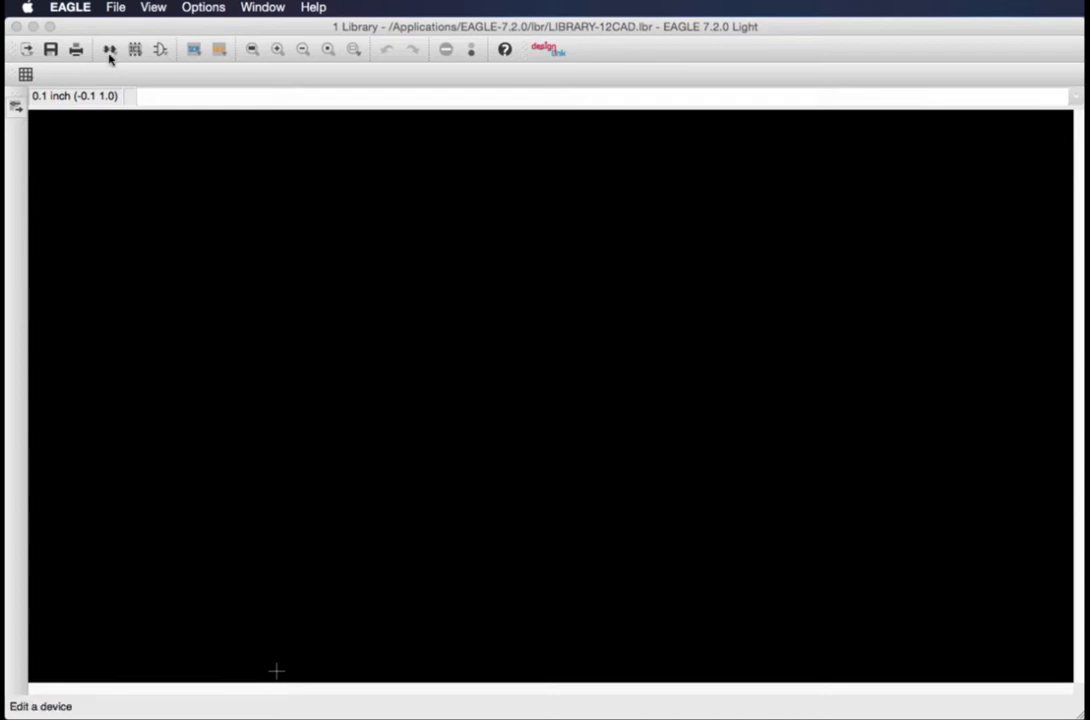
Step: Create a new symbol named RESISTOR-0603-12CAD in the library
{"action": "left_click", "coordinate": [159, 50]}
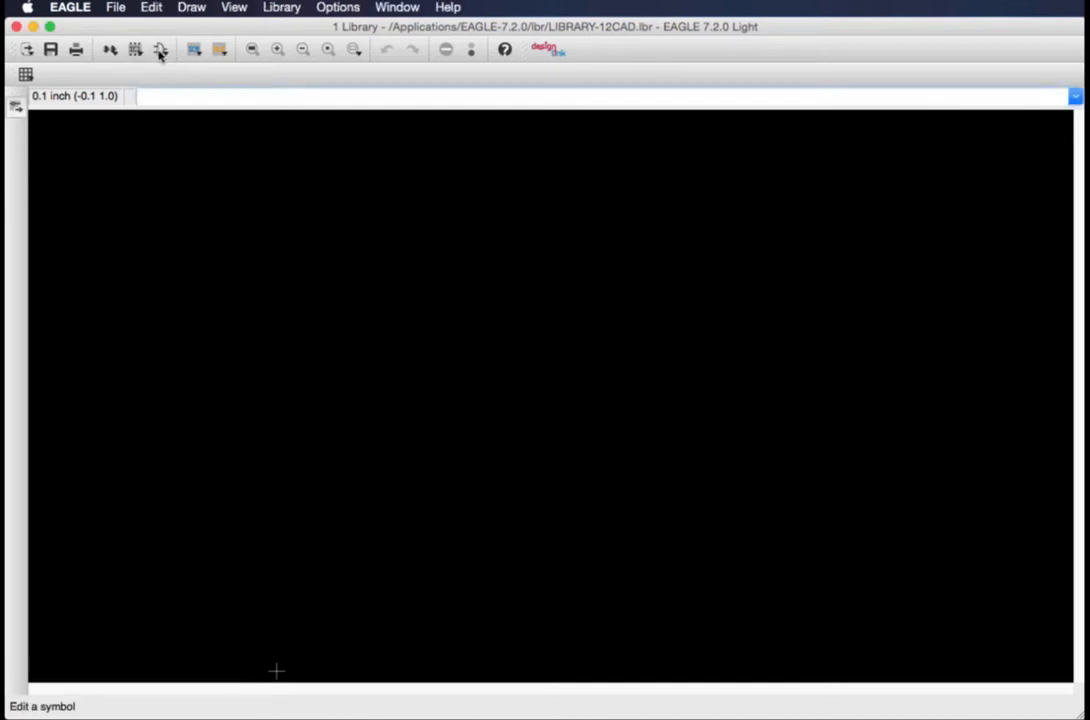
{"action": "key", "text": "super+s"}
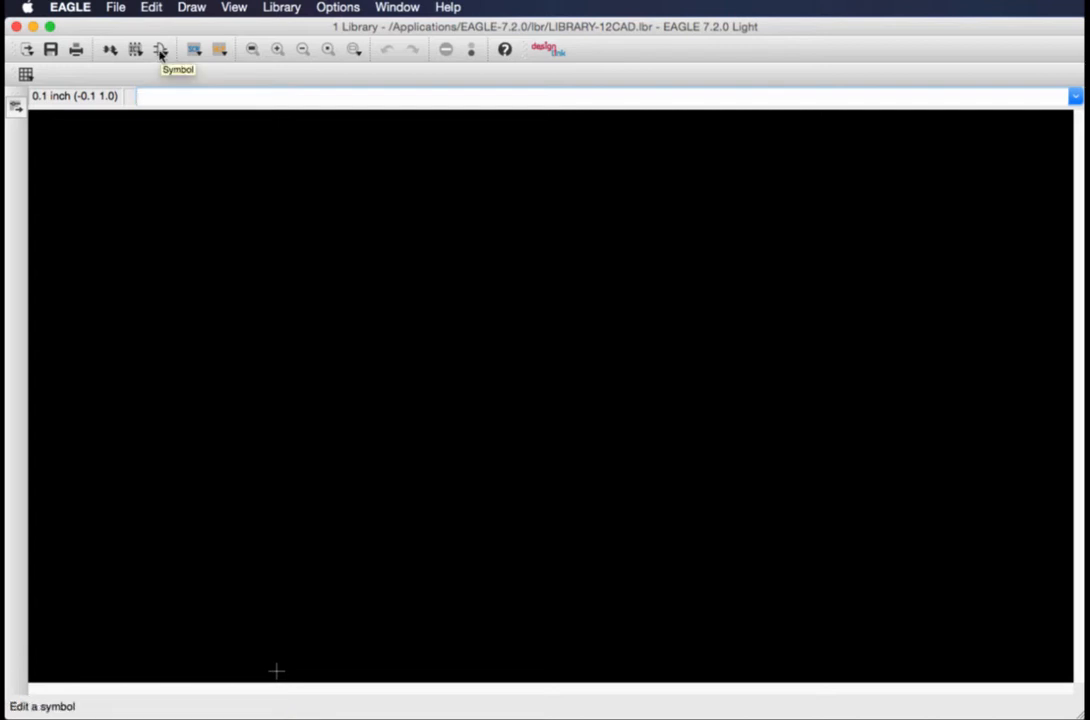
{"action": "left_click", "coordinate": [160, 51]}
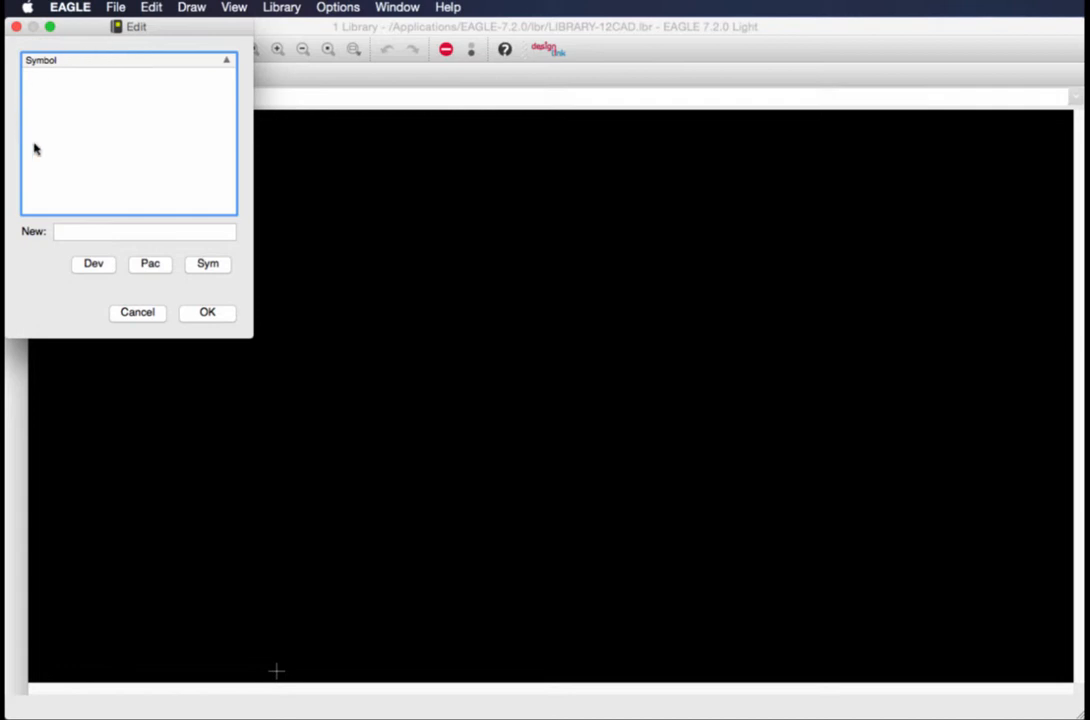
{"action": "left_click", "coordinate": [81, 232]}
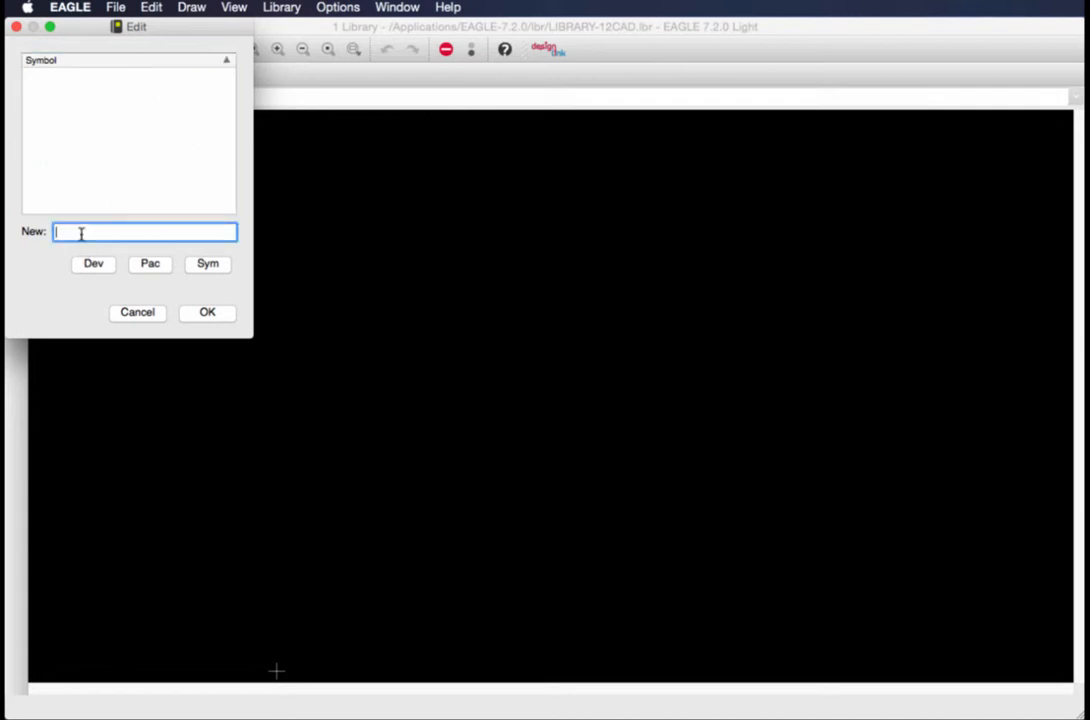
{"action": "type", "text": "RESISTOR-0603-12CAD"}
{"action": "left_click", "coordinate": [218, 318]}
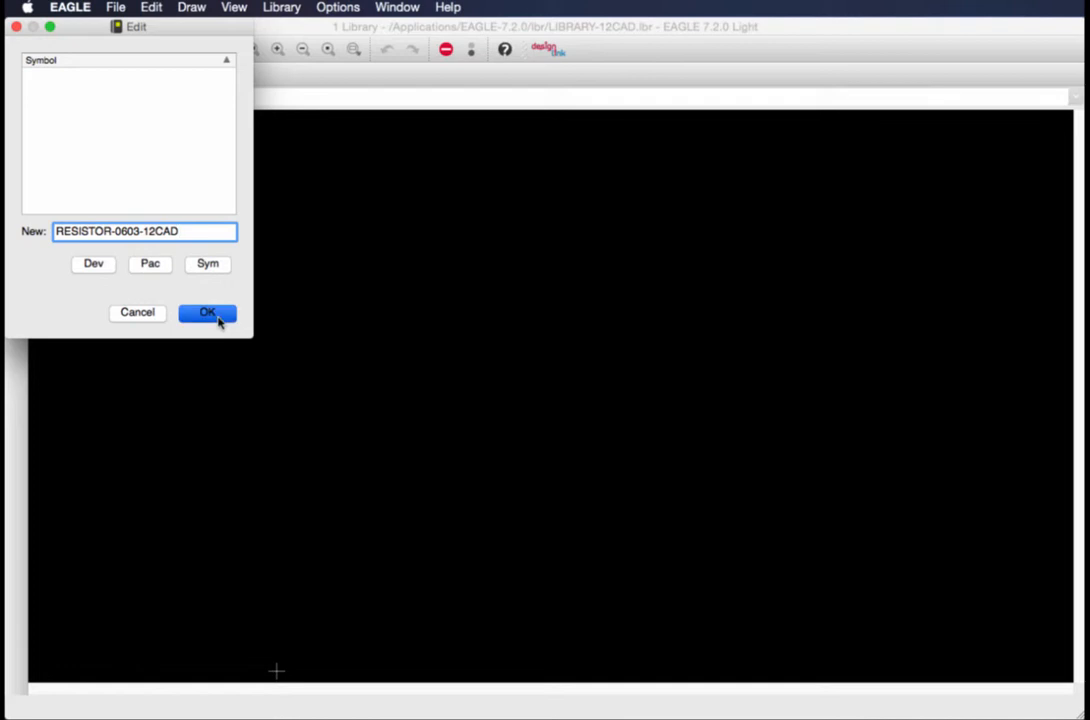
{"action": "left_click", "coordinate": [218, 317]}
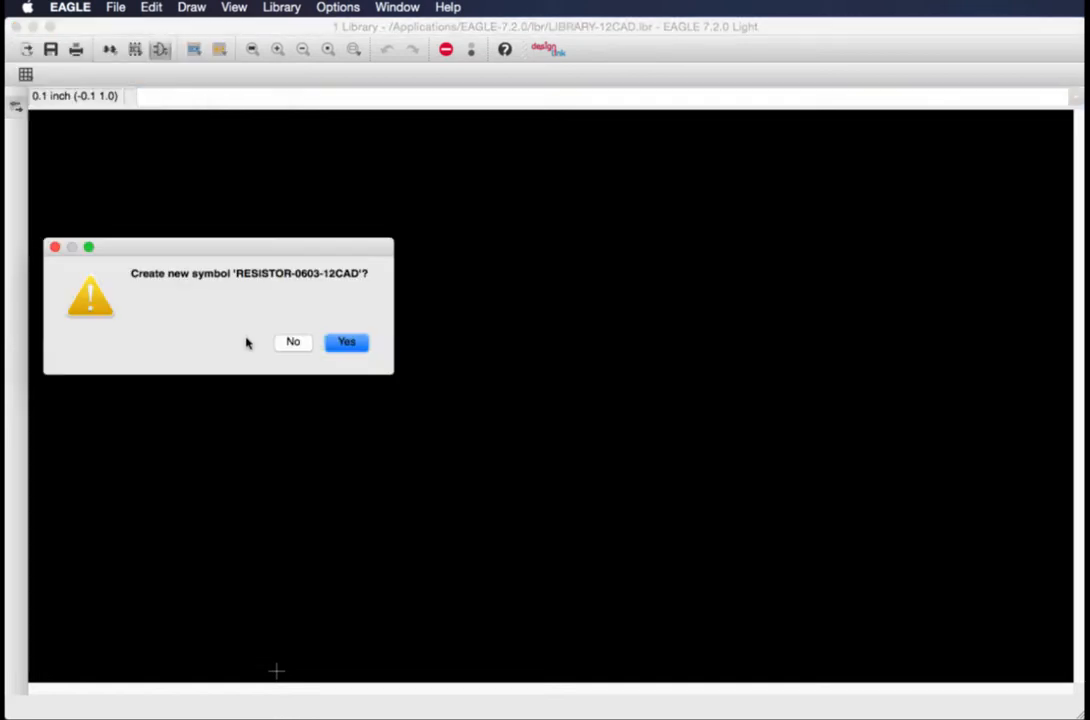
{"action": "left_click", "coordinate": [347, 346]}
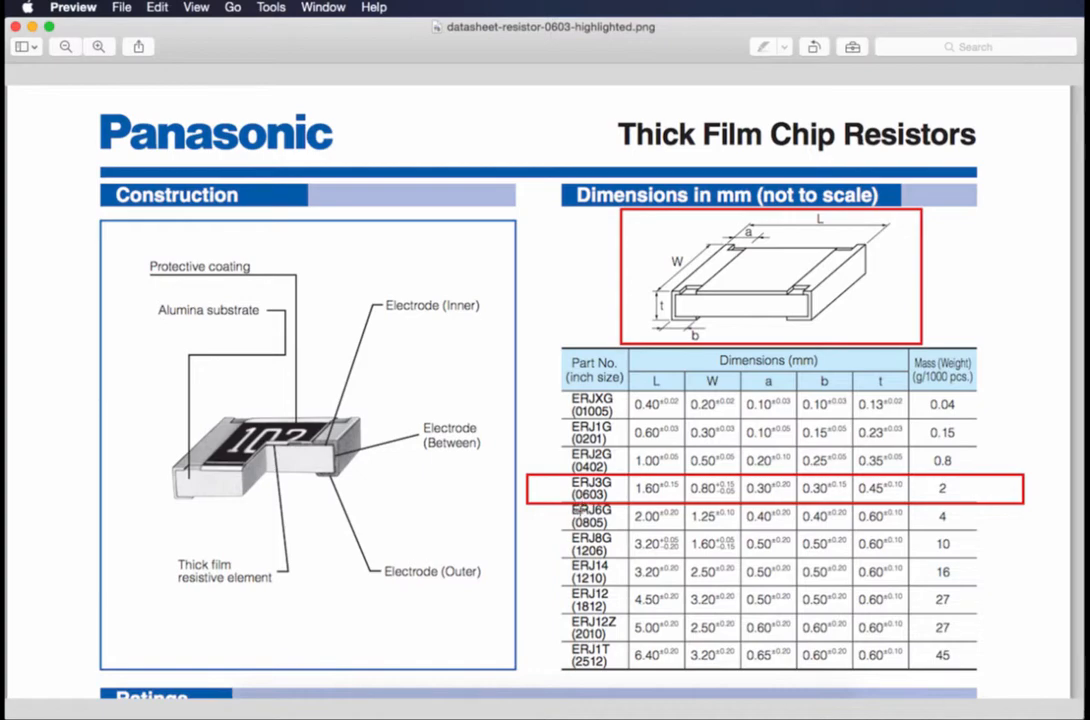
Step: Minimize the Preview datasheet and, in EAGLE, draw a closed wire rectangle about 1.1 by 0.3 inch from the origin on layer 94 Symbols
{"action": "left_click", "coordinate": [32, 27]}
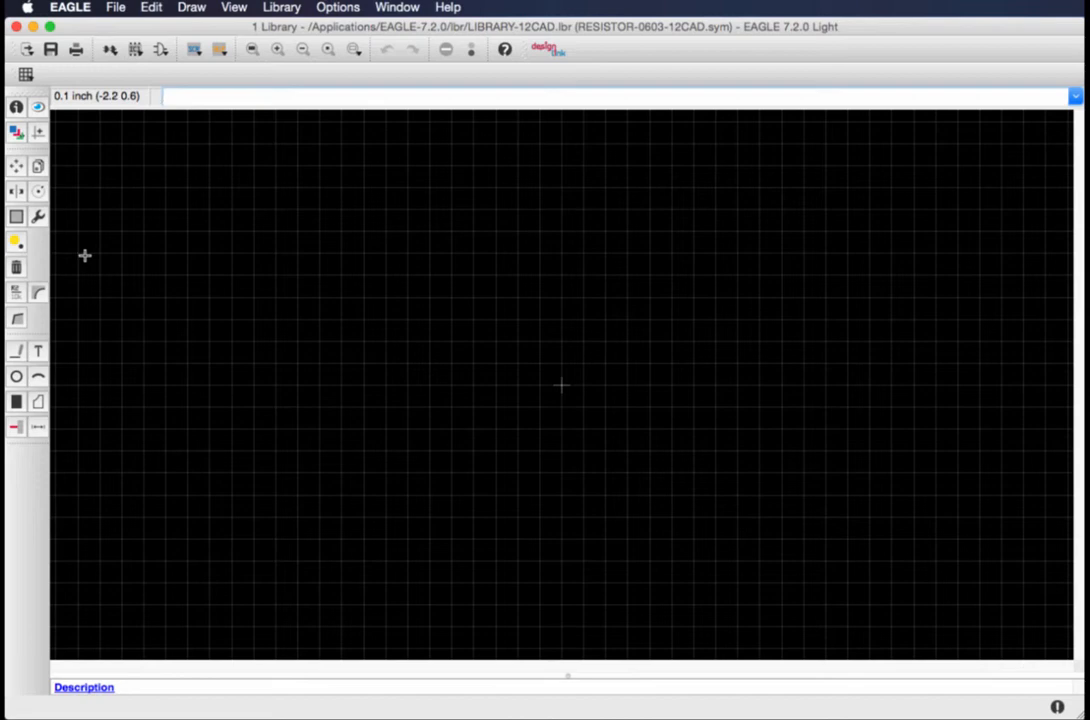
{"action": "left_click", "coordinate": [17, 352]}
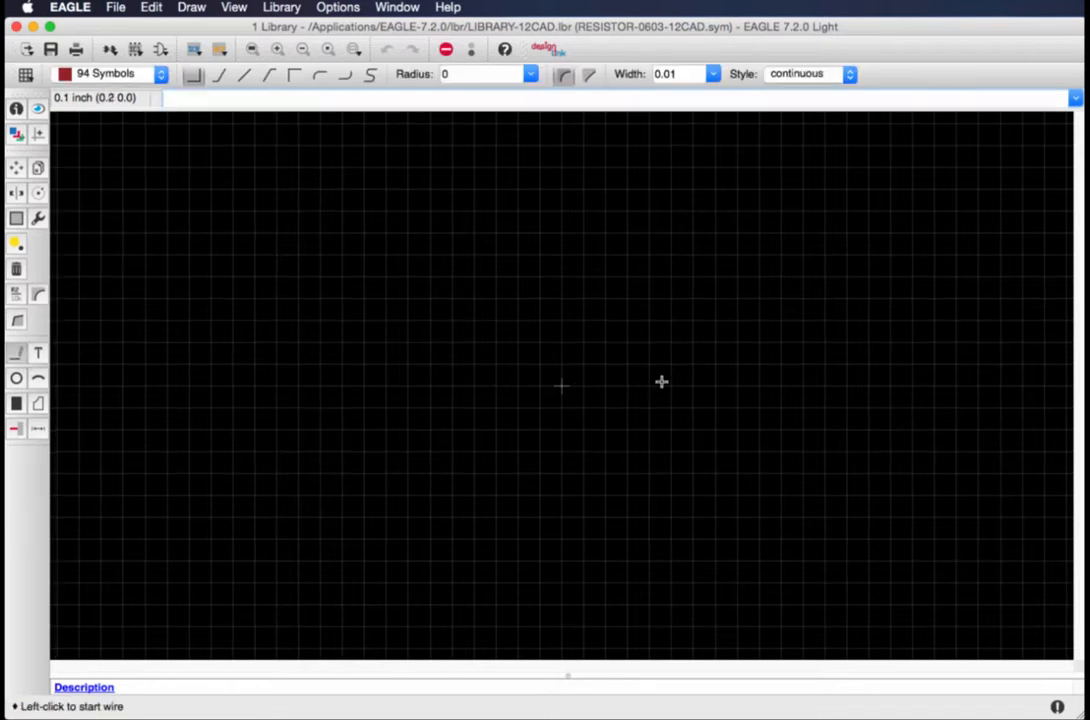
{"action": "left_click", "coordinate": [561, 386]}
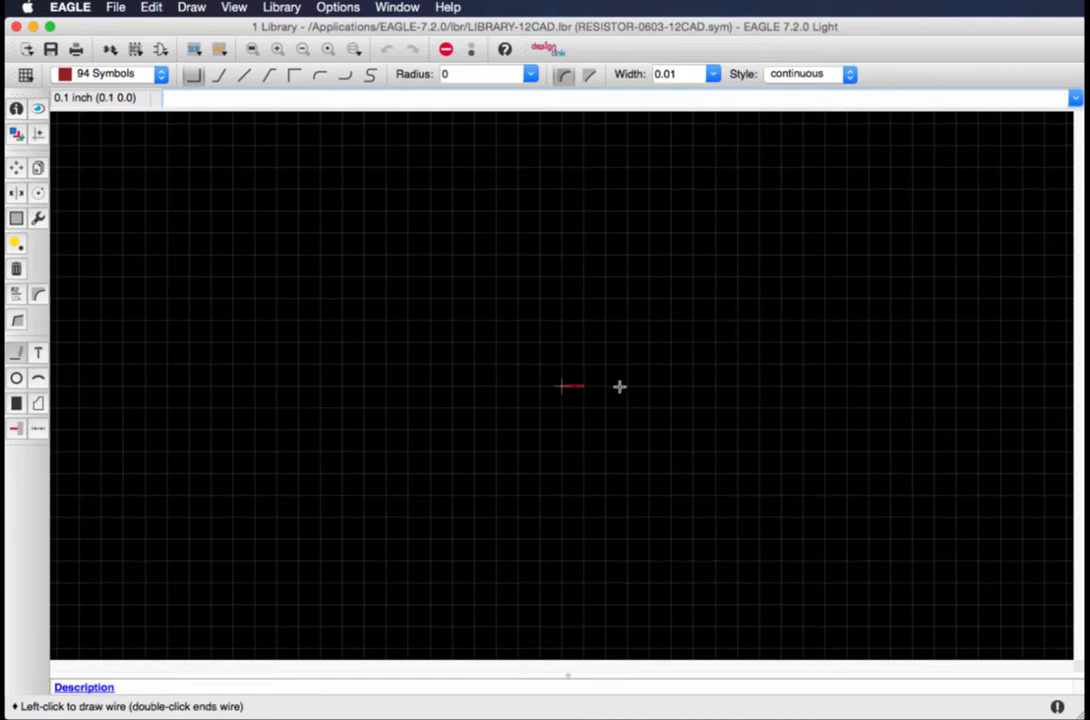
{"action": "left_click", "coordinate": [800, 386]}
{"action": "left_click", "coordinate": [800, 321]}
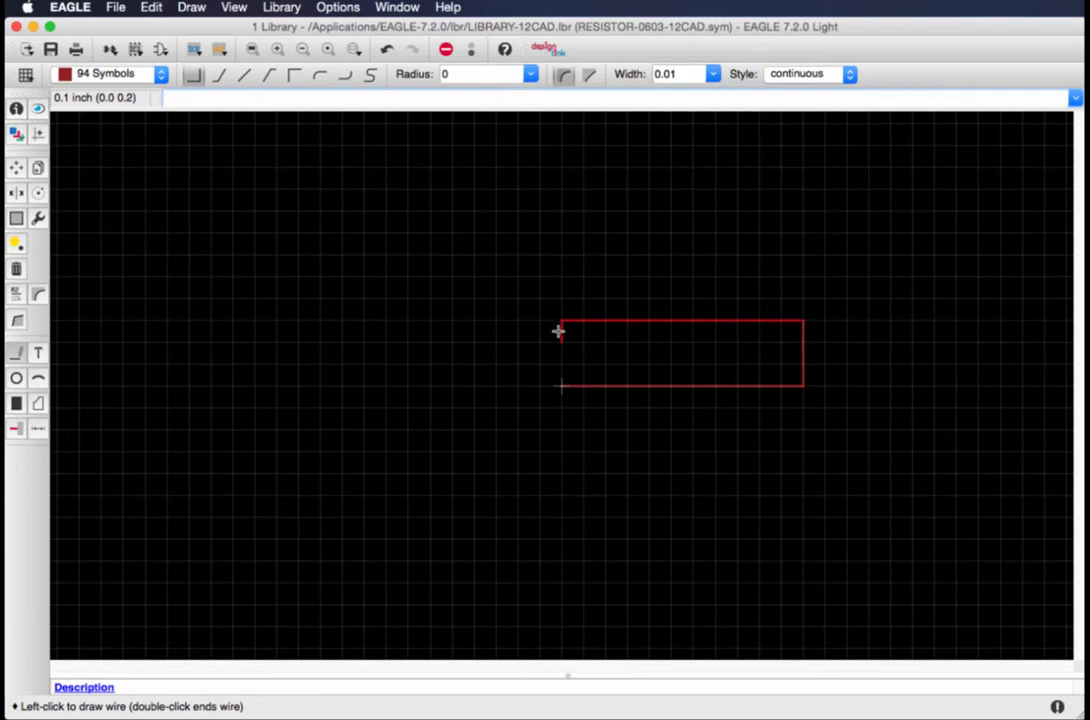
{"action": "left_click", "coordinate": [558, 329]}
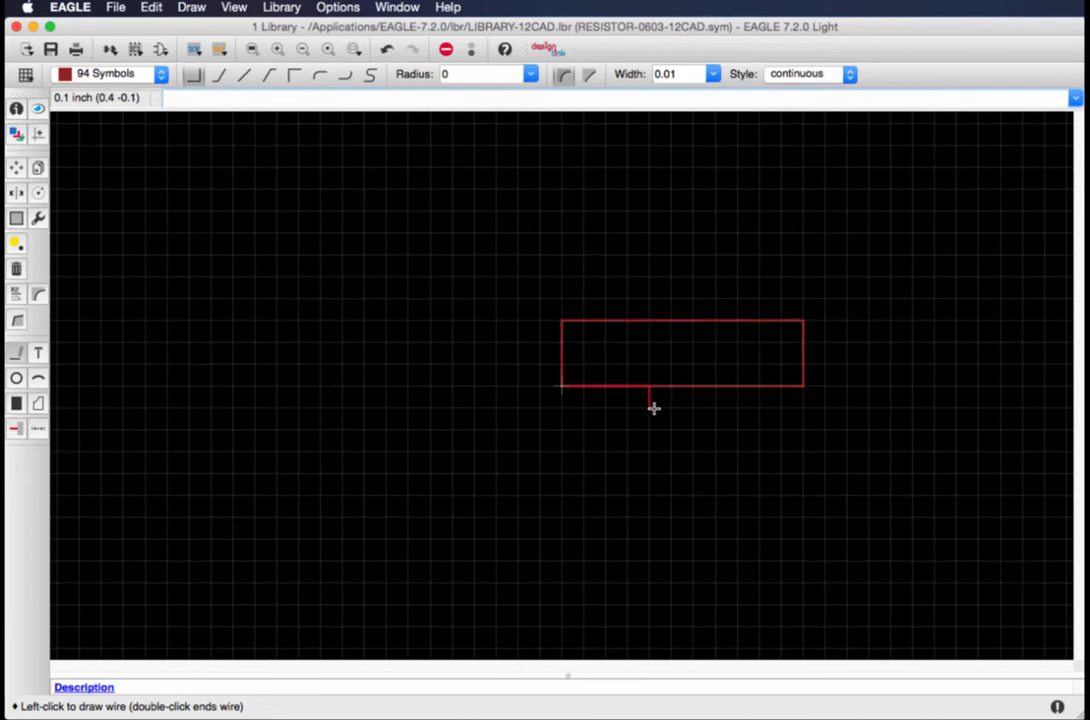
{"action": "key", "text": "Escape"}
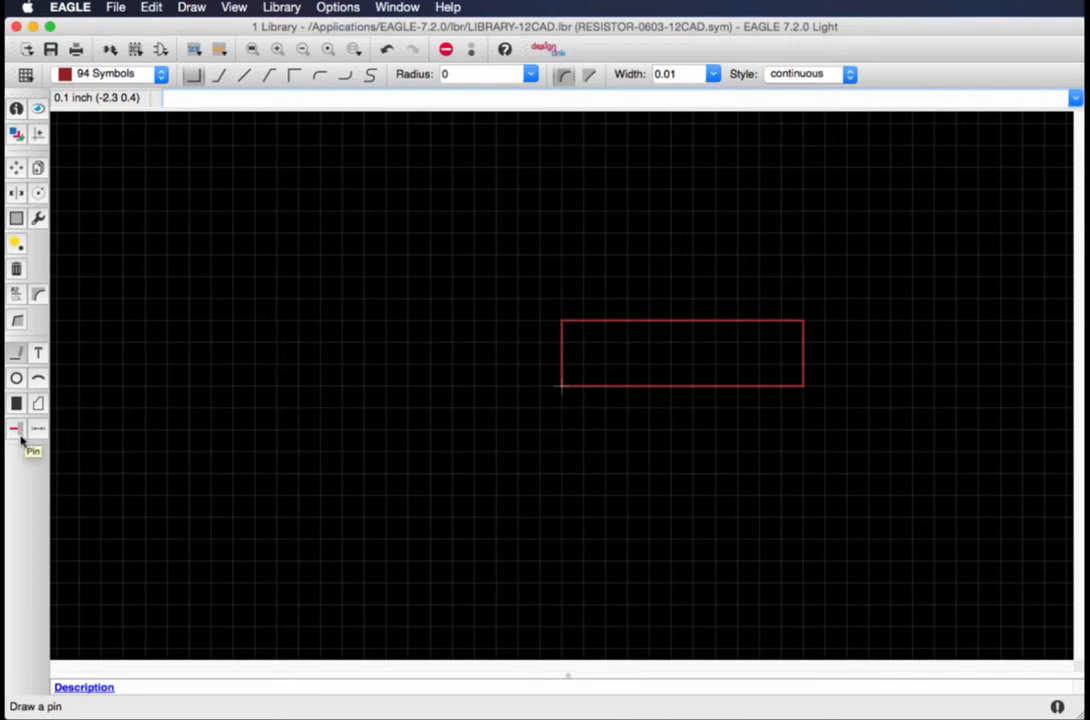
Step: Place one pin on the rectangle's left side and a second, rotated by 180 degrees, on its right side
{"action": "left_click", "coordinate": [20, 437]}
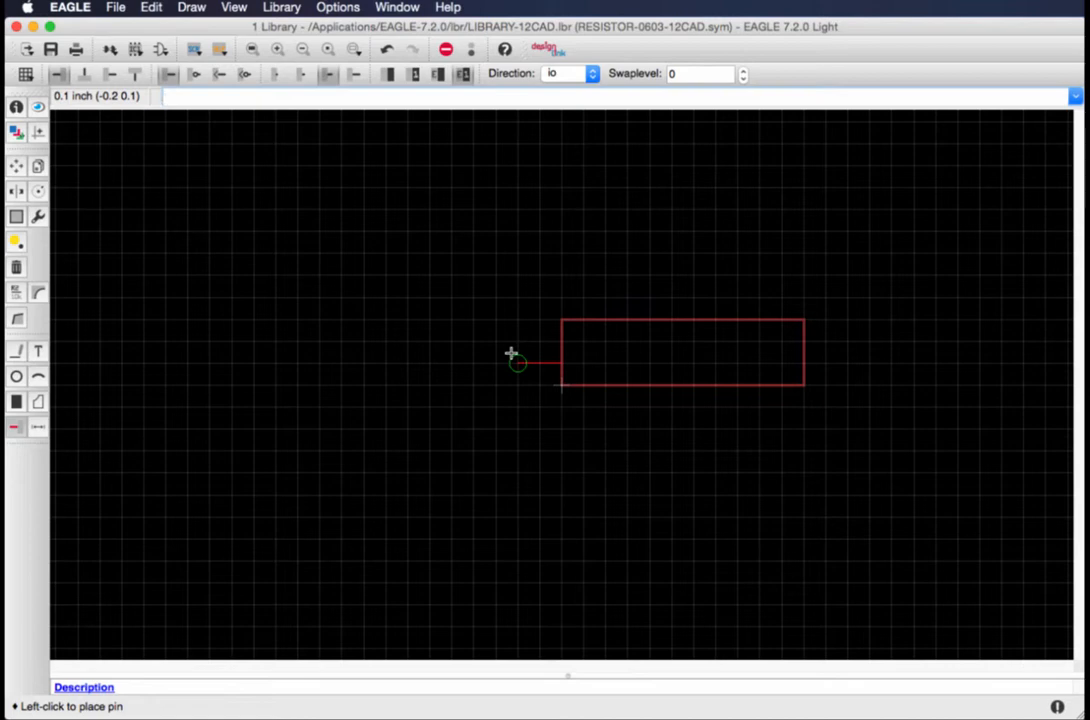
{"action": "left_click", "coordinate": [511, 354]}
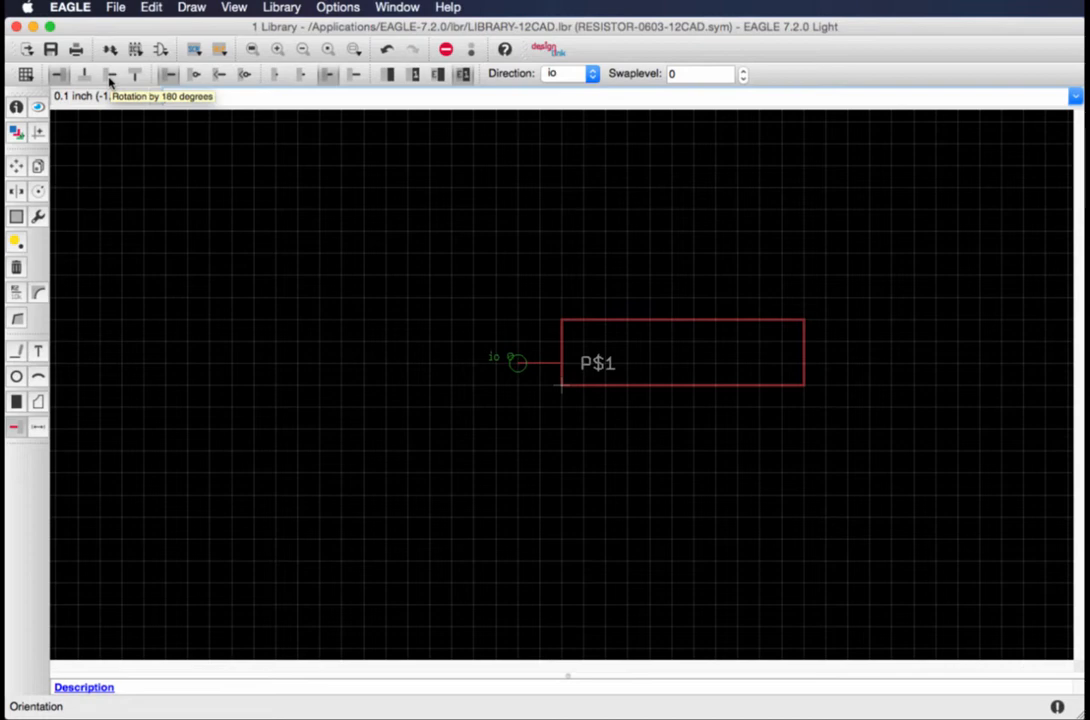
{"action": "left_click", "coordinate": [111, 78]}
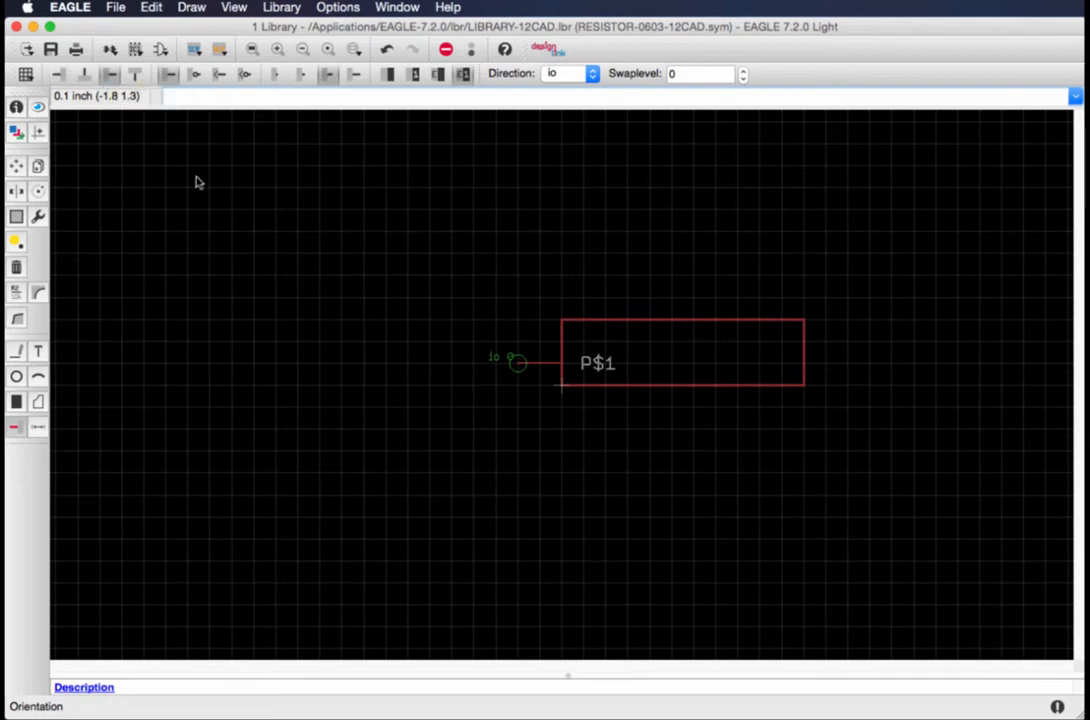
{"action": "left_click", "coordinate": [855, 359]}
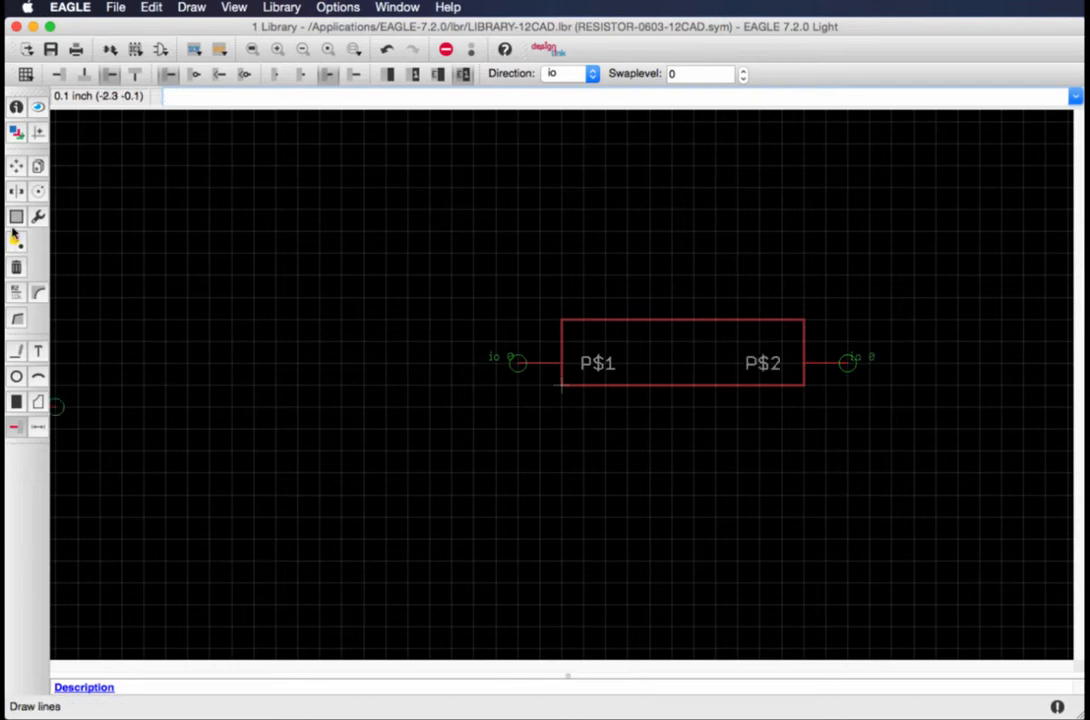
Step: Open the properties of the pin on the rectangle's left side and rename it IN1
{"action": "left_click", "coordinate": [16, 165]}
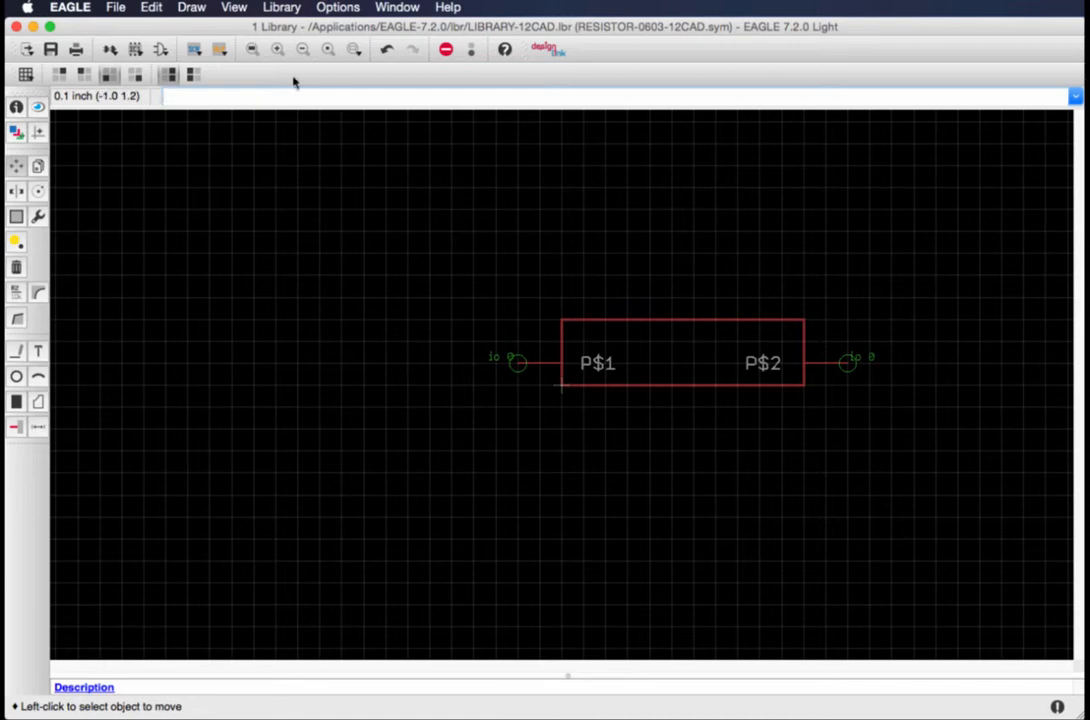
{"action": "left_click", "coordinate": [257, 52]}
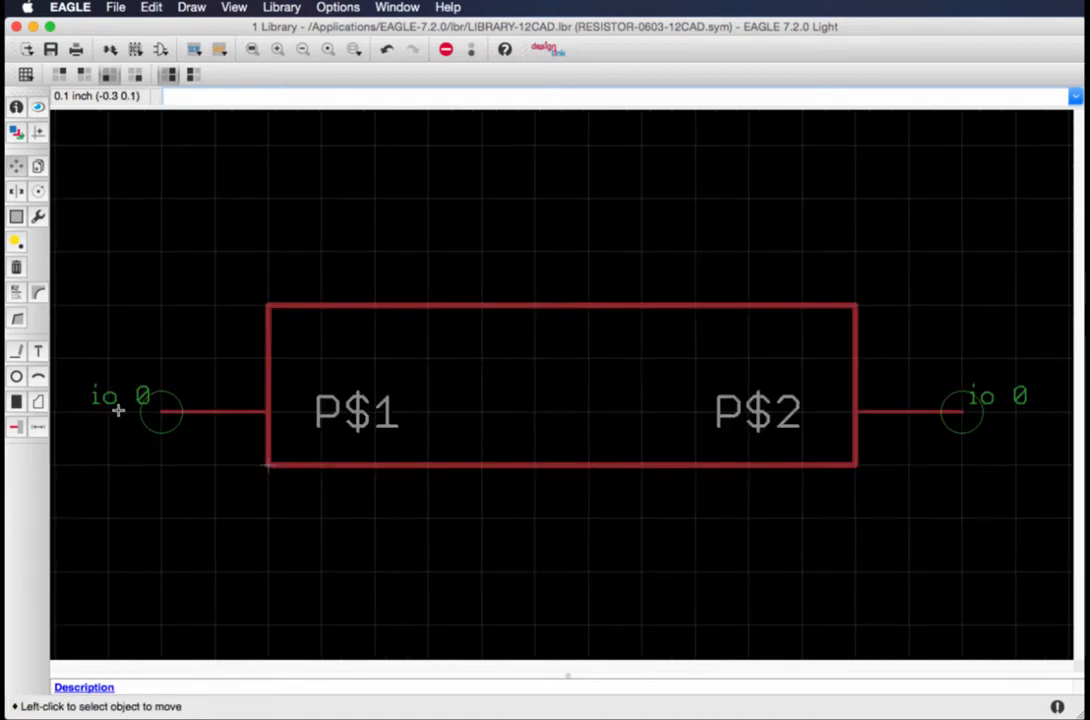
{"action": "scroll", "coordinate": [116, 411], "scroll_direction": "down", "scroll_amount": 3}
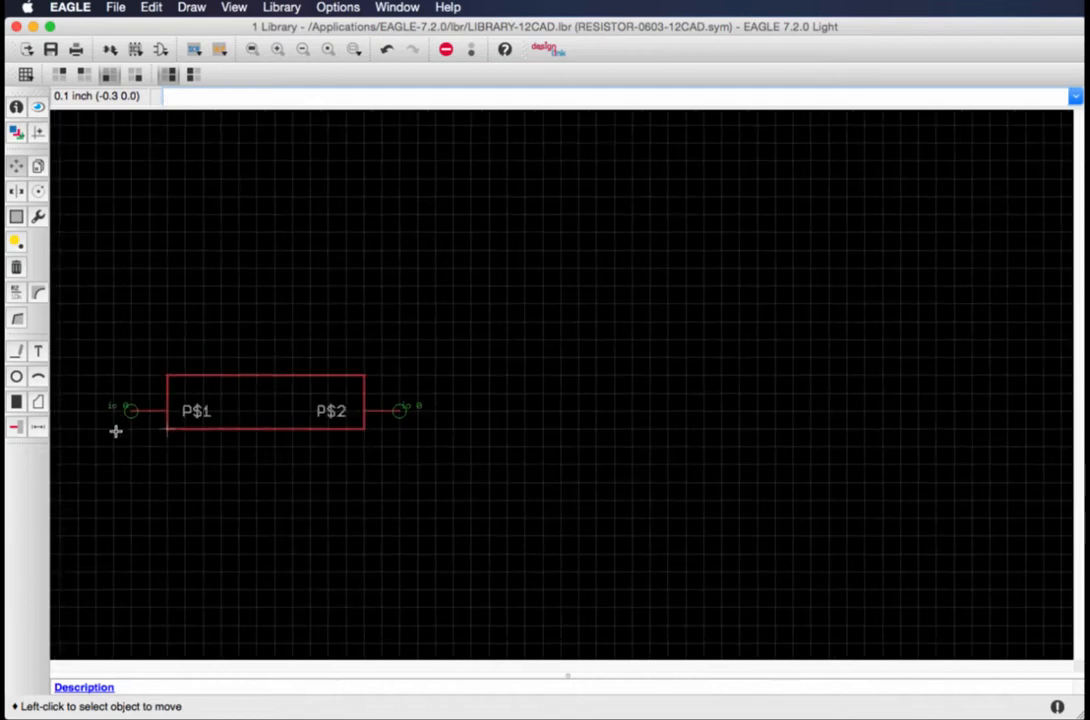
{"action": "left_click", "coordinate": [253, 49]}
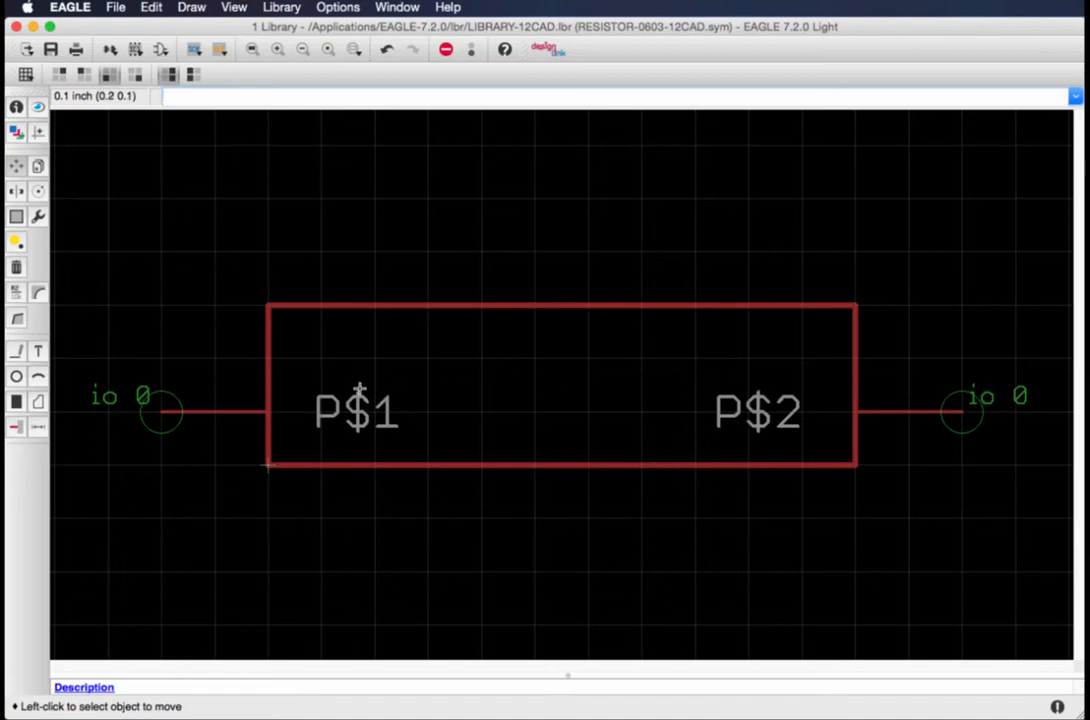
{"action": "right_click", "coordinate": [218, 411]}
{"action": "key", "text": "Escape"}
{"action": "scroll", "coordinate": [165, 412], "scroll_direction": "down", "scroll_amount": 1}
{"action": "right_click", "coordinate": [165, 412]}
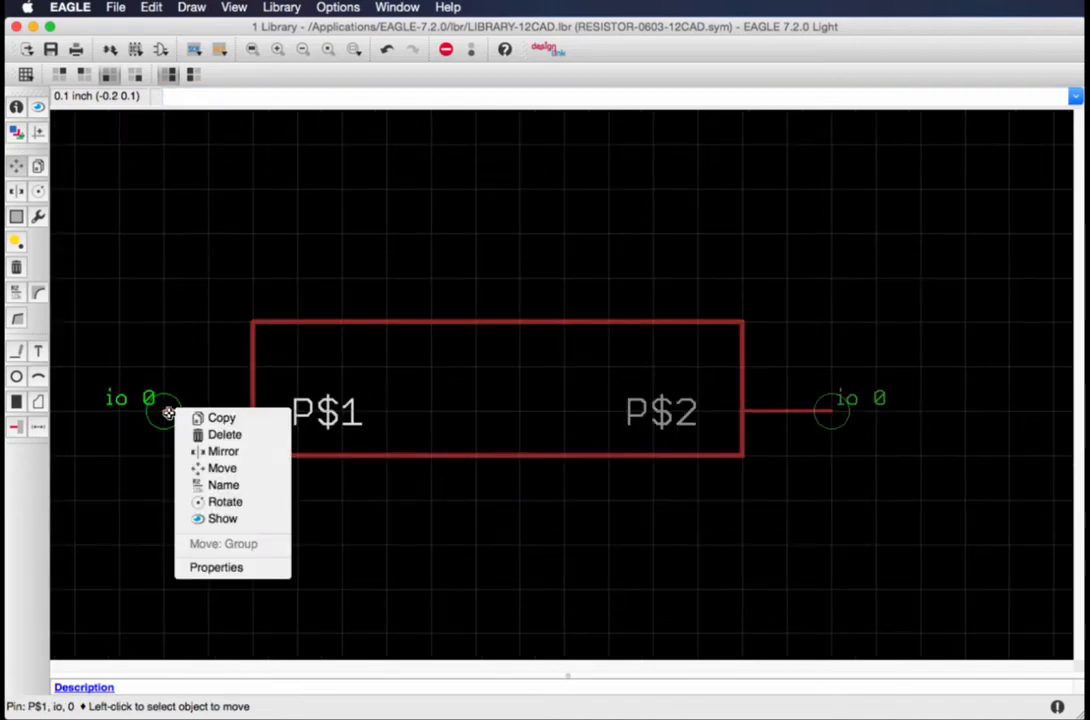
{"action": "key", "text": "Escape"}
{"action": "scroll", "coordinate": [164, 410], "scroll_direction": "up", "scroll_amount": 2}
{"action": "scroll", "coordinate": [152, 413], "scroll_direction": "down", "scroll_amount": 1}
{"action": "right_click", "coordinate": [152, 413]}
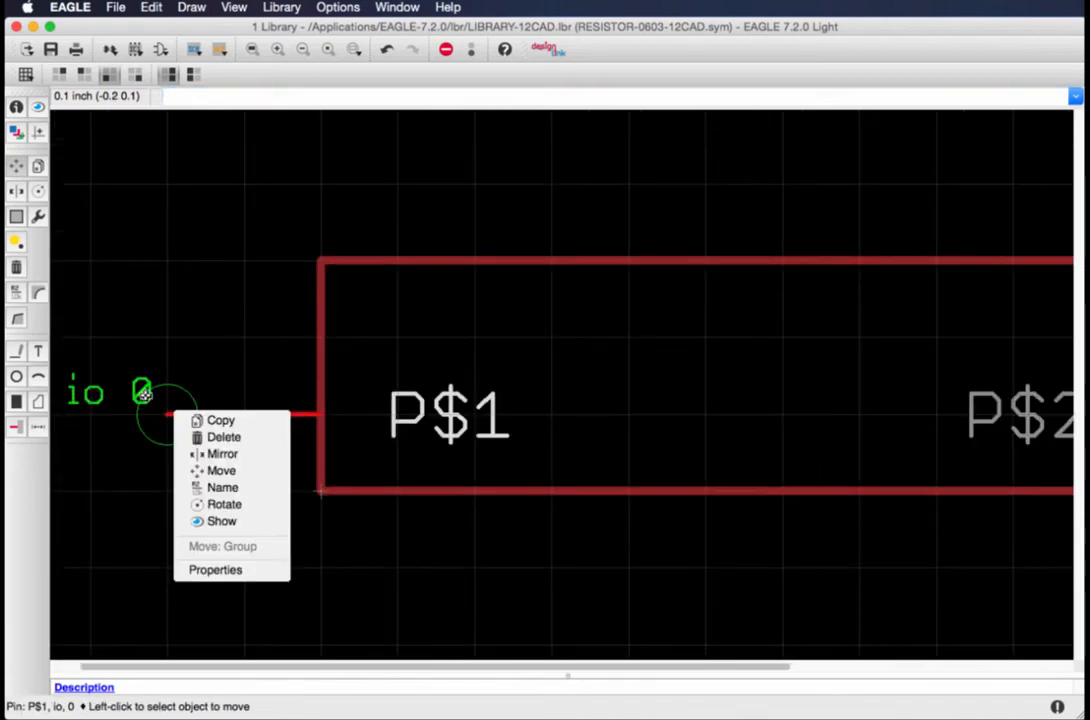
{"action": "left_click", "coordinate": [264, 576]}
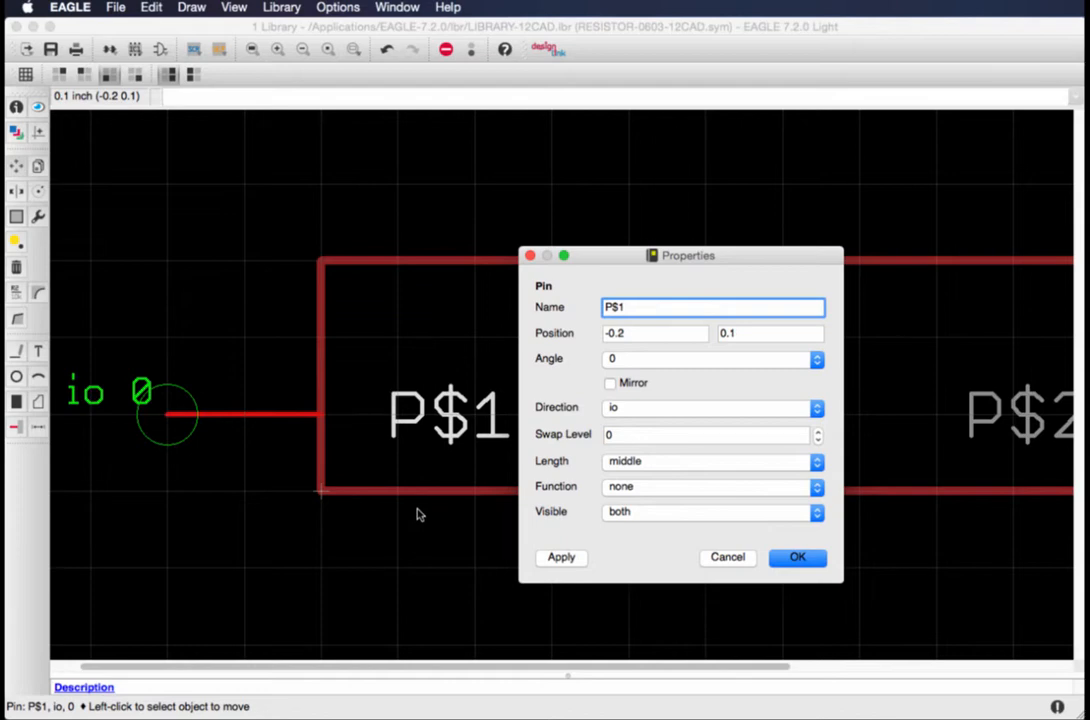
{"action": "key", "text": "BackSpace"}
{"action": "key", "text": "BackSpace"}
{"action": "key", "text": "BackSpace"}
{"action": "type", "text": "1N1"}
Step: Set the IN1 pin's direction to pas and its swap level to 1, and apply the changes
{"action": "left_click", "coordinate": [773, 414]}
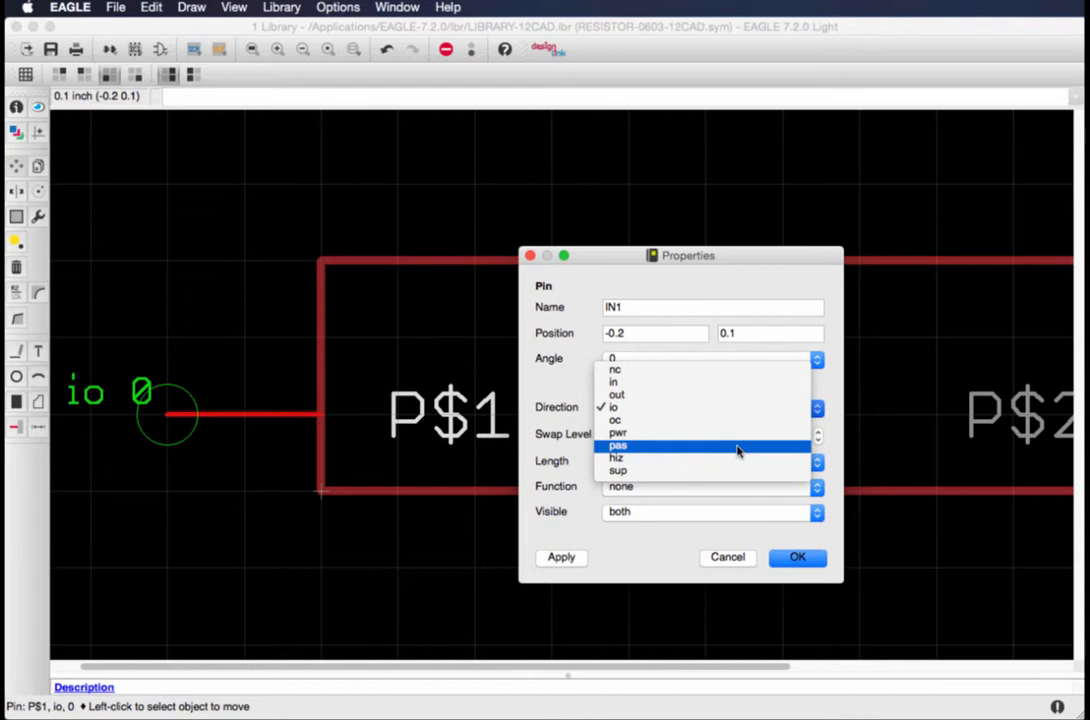
{"action": "left_click", "coordinate": [741, 447]}
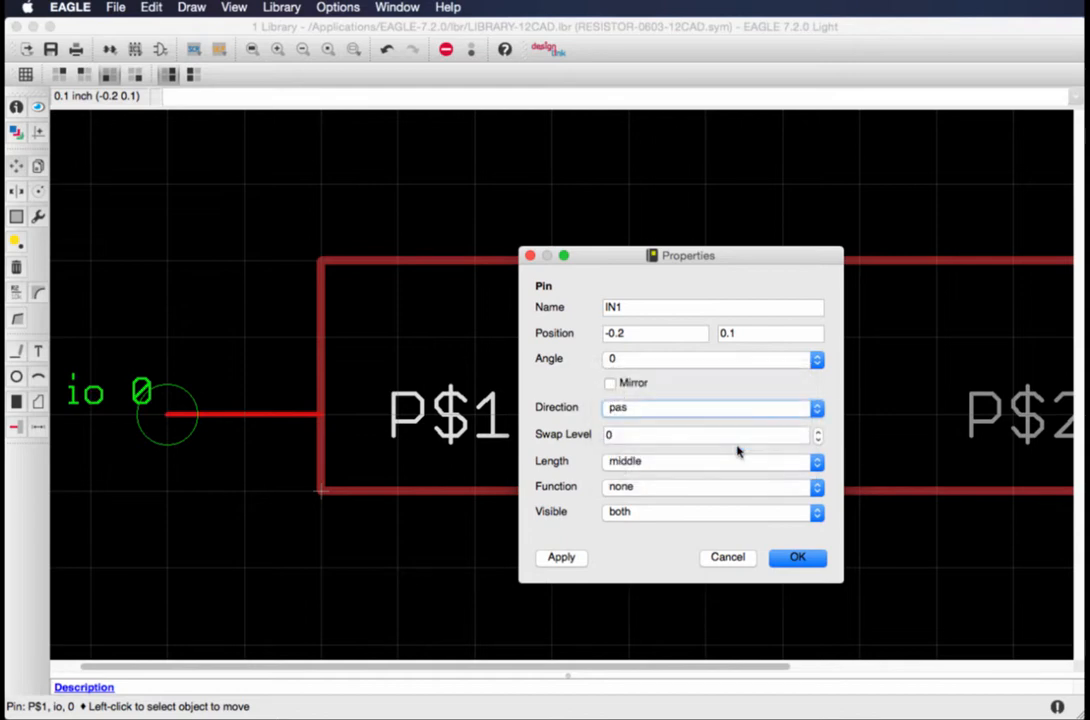
{"action": "left_click", "coordinate": [634, 434]}
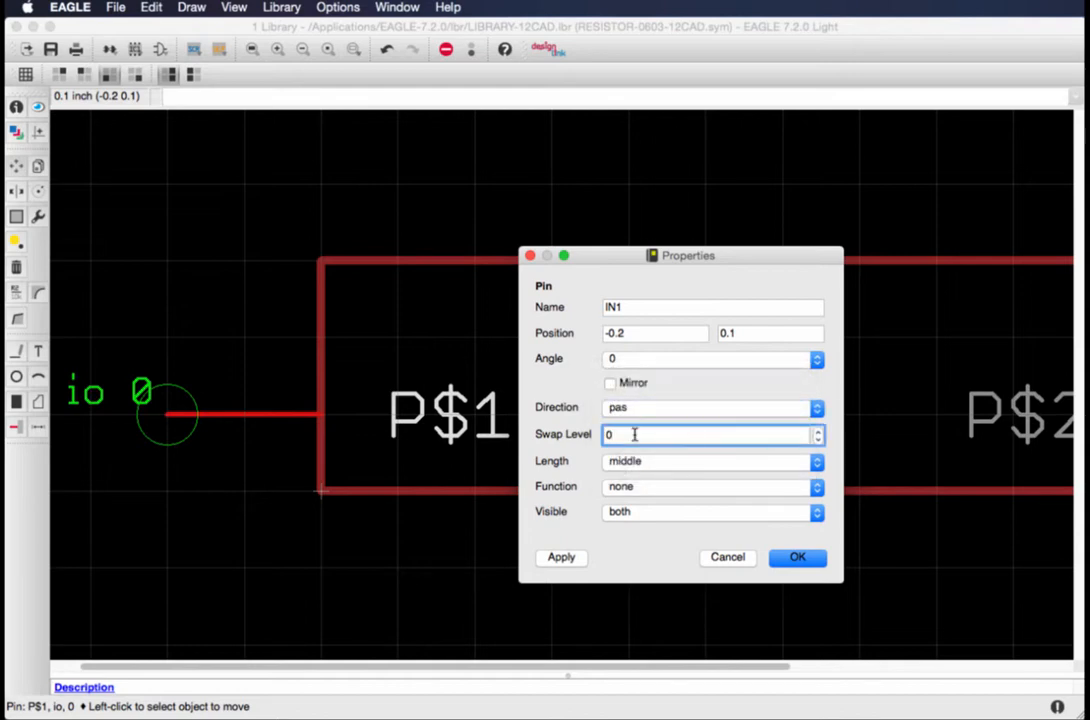
{"action": "key", "text": "BackSpace"}
{"action": "type", "text": "1"}
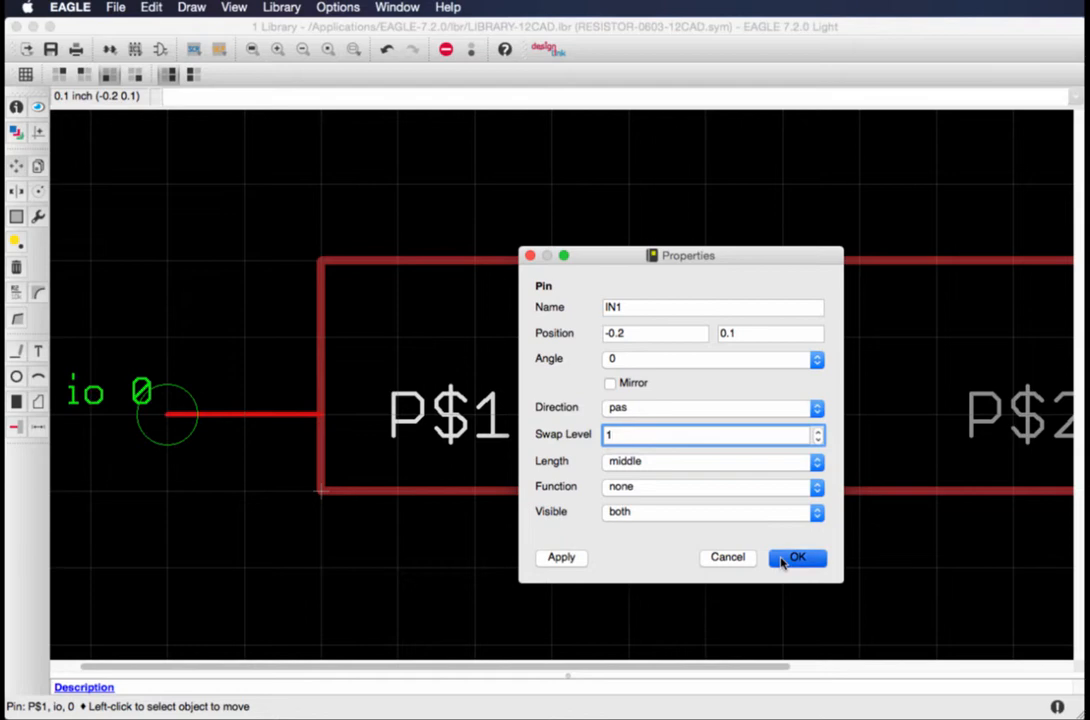
{"action": "left_click", "coordinate": [566, 561]}
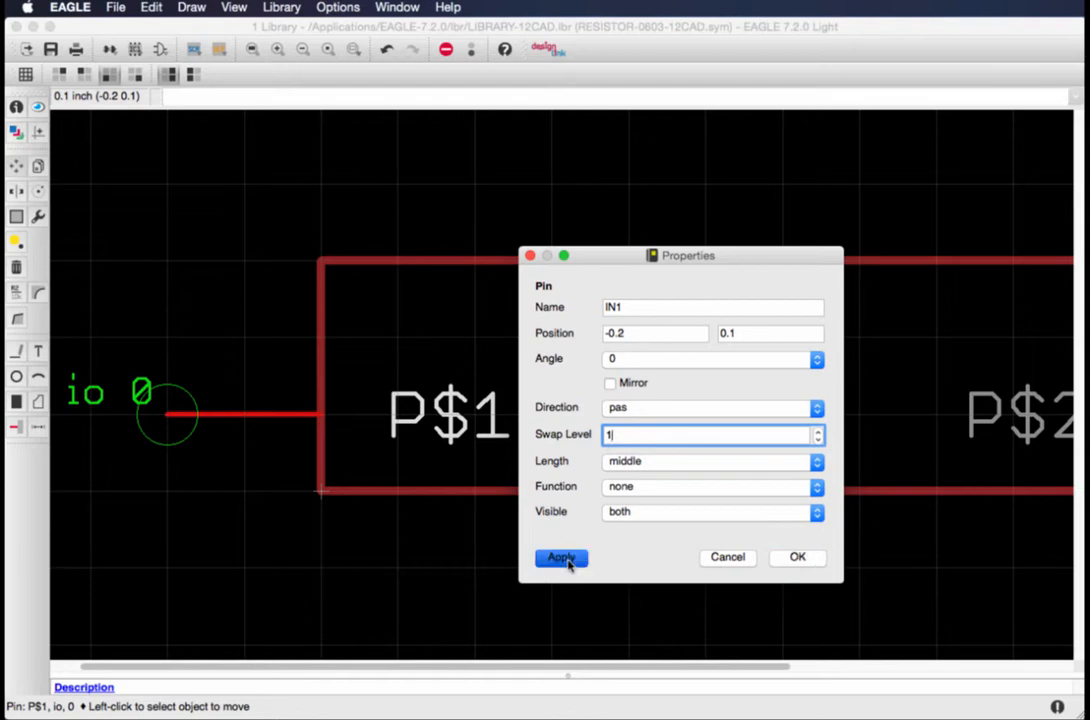
{"action": "left_click", "coordinate": [805, 566]}
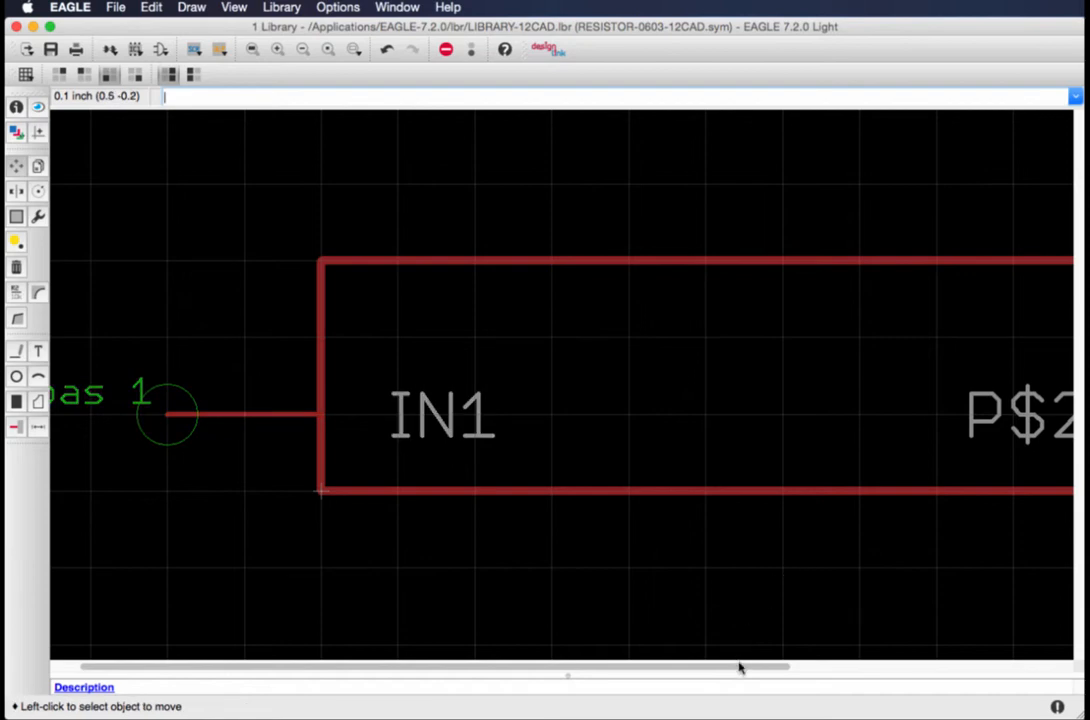
Step: Open the properties of the pin on the rectangle's right side and rename it IN2
{"action": "left_click_drag", "start_coordinate": [740, 665], "coordinate": [1019, 667]}
{"action": "scroll", "coordinate": [990, 600], "scroll_direction": "up", "scroll_amount": 1}
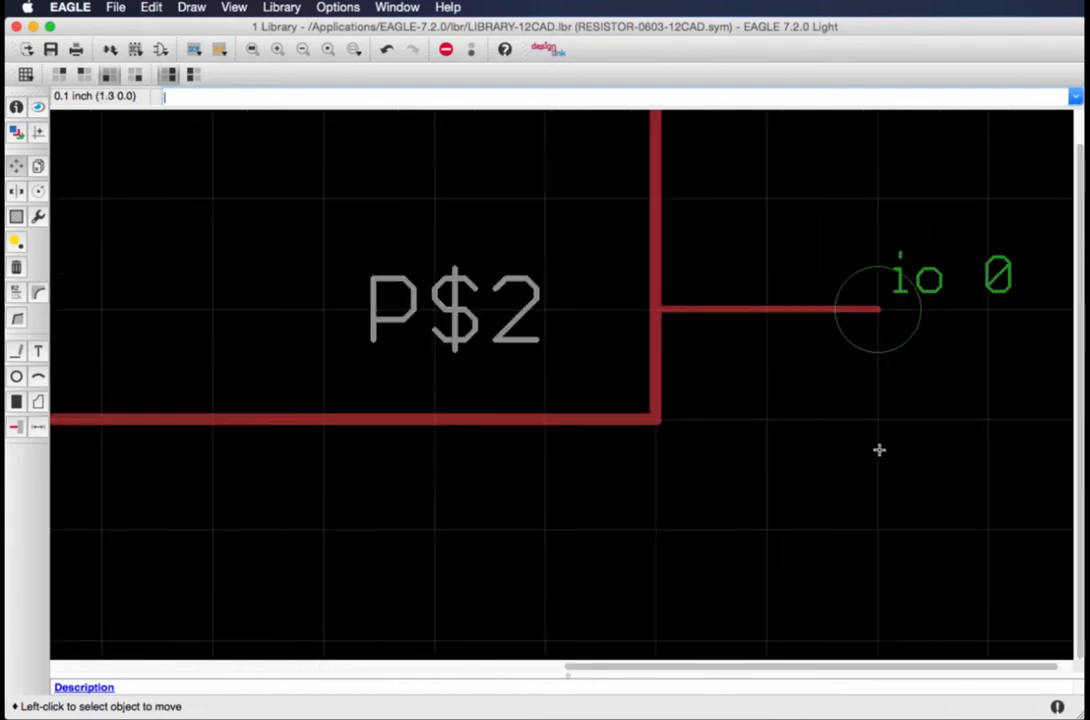
{"action": "scroll", "coordinate": [830, 313], "scroll_direction": "down", "scroll_amount": 5}
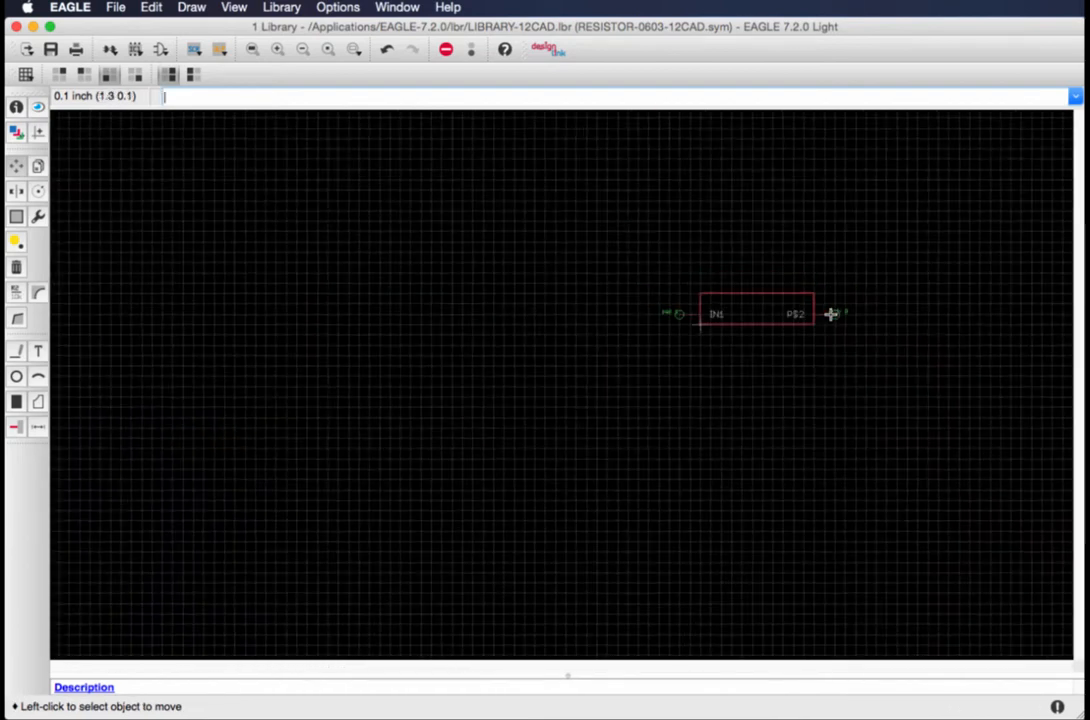
{"action": "left_click", "coordinate": [255, 50]}
{"action": "scroll", "coordinate": [948, 414], "scroll_direction": "down", "scroll_amount": 2}
{"action": "right_click", "coordinate": [950, 414]}
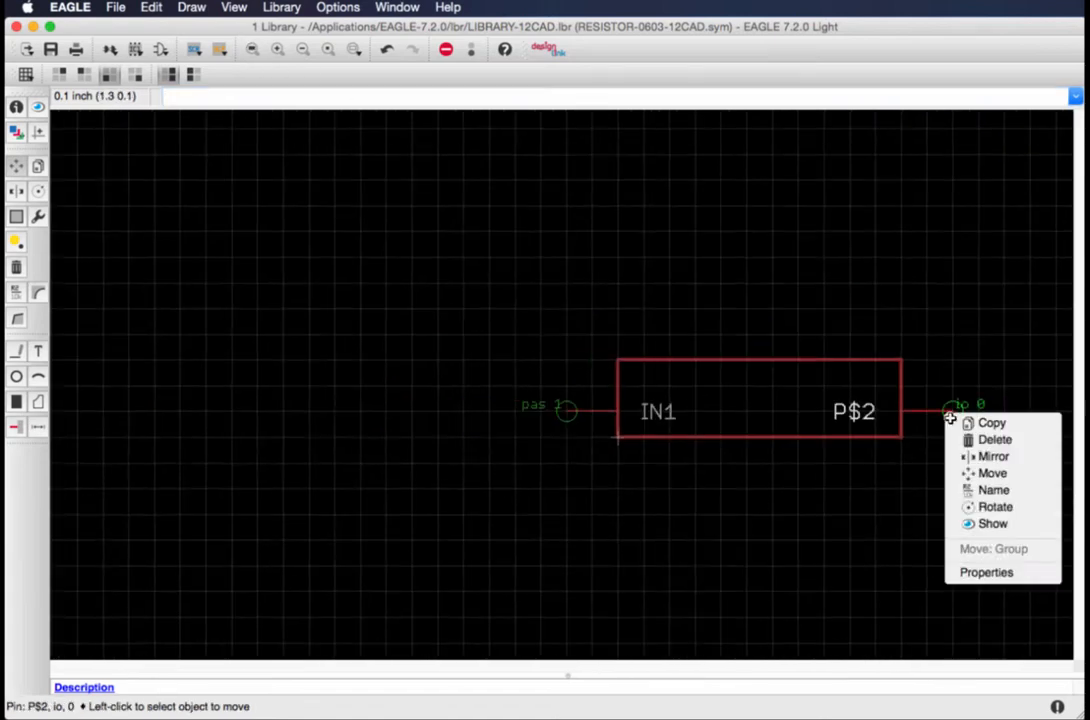
{"action": "left_click", "coordinate": [971, 573]}
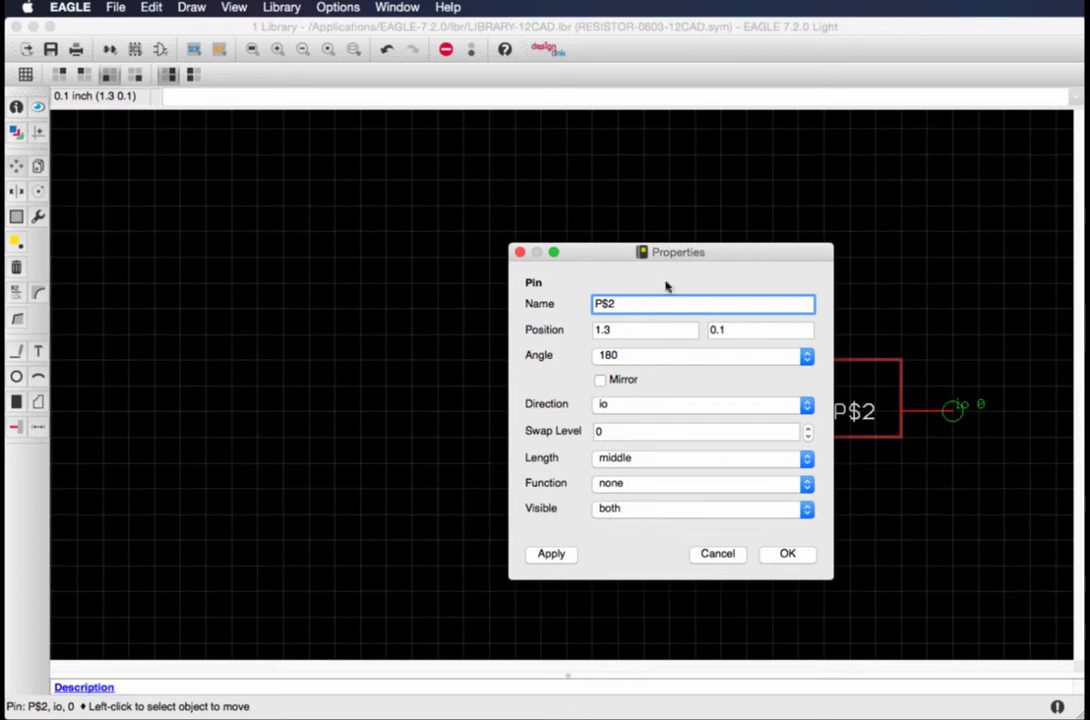
{"action": "left_click_drag", "start_coordinate": [632, 258], "coordinate": [548, 256]}
{"action": "left_click_drag", "start_coordinate": [555, 302], "coordinate": [494, 301]}
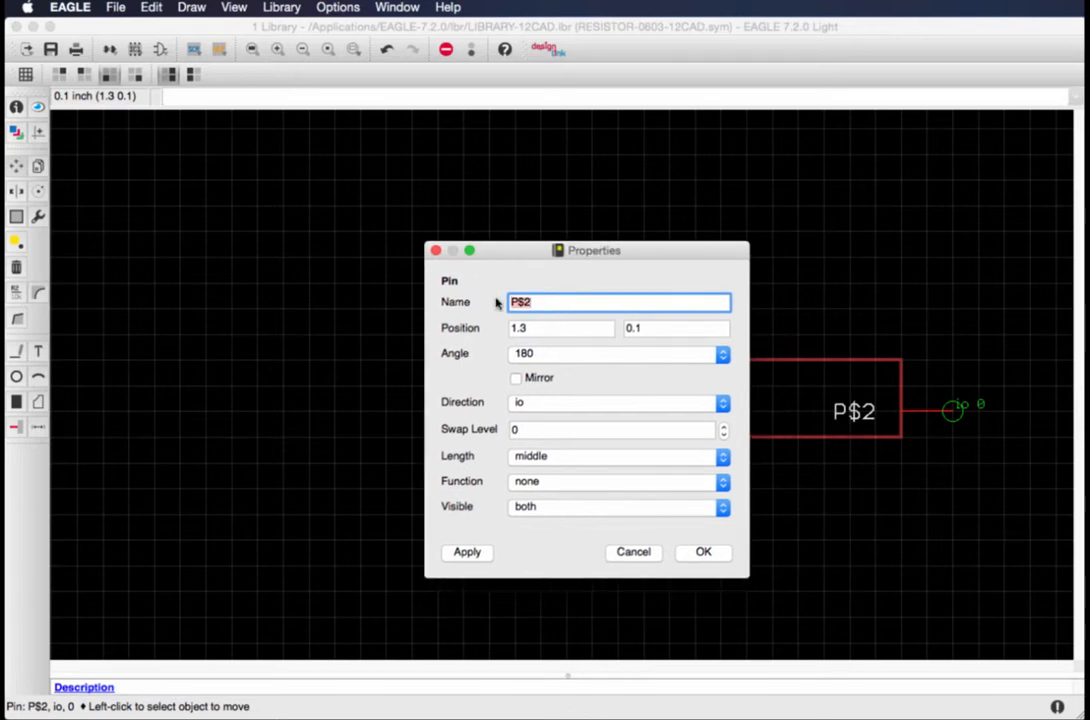
{"action": "type", "text": "IN2"}
Step: Set the IN2 pin's direction to pas and its swap level to 1, and accept the properties
{"action": "left_click", "coordinate": [575, 402]}
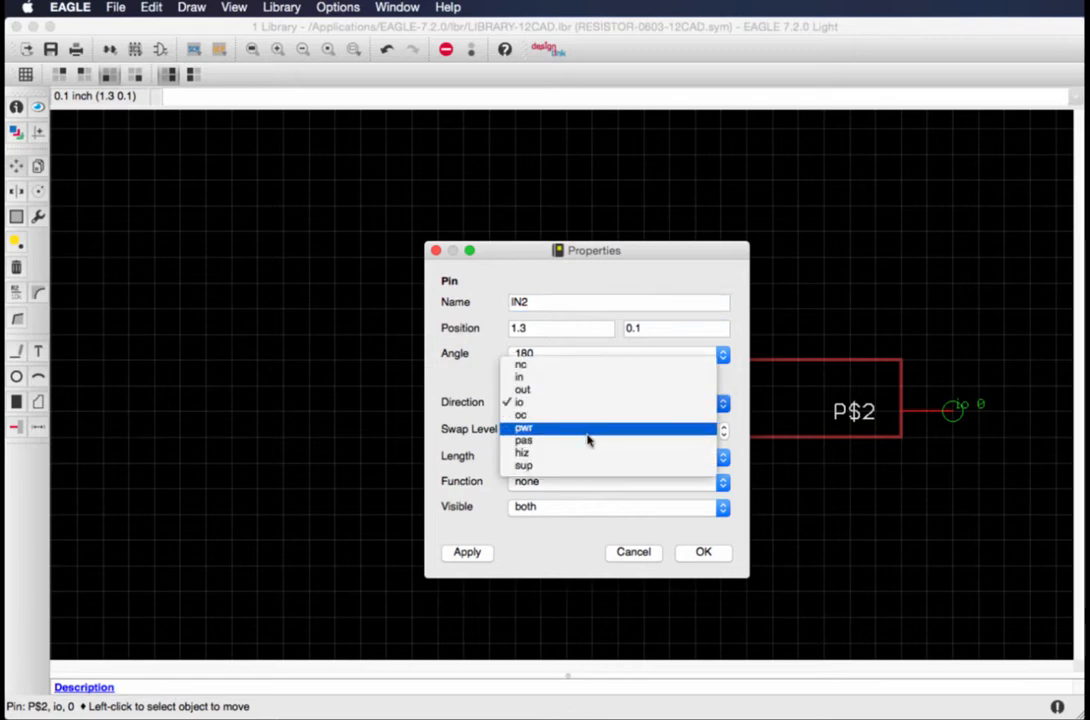
{"action": "left_click", "coordinate": [588, 441]}
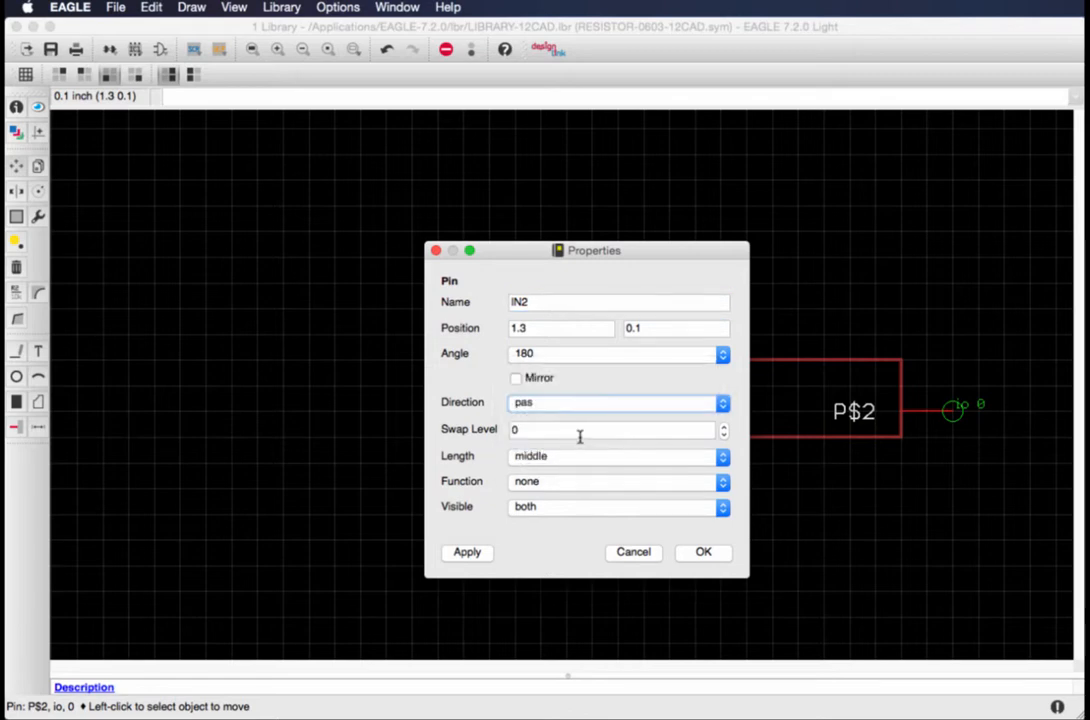
{"action": "left_click", "coordinate": [511, 429]}
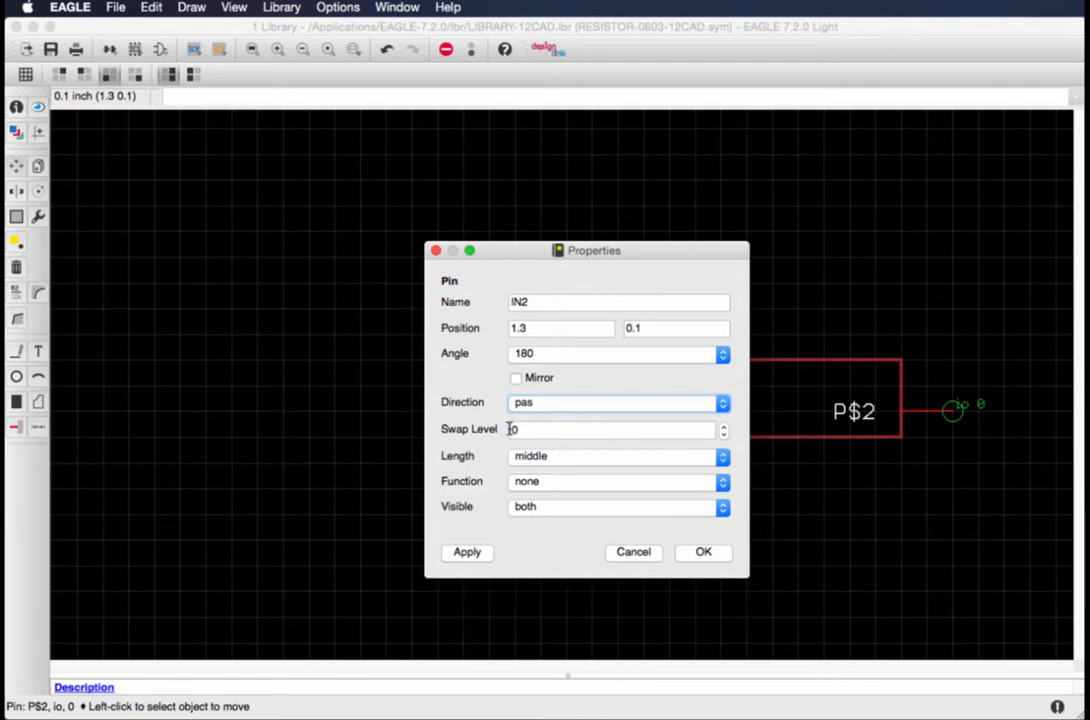
{"action": "type", "text": "1"}
{"action": "left_click", "coordinate": [726, 558]}
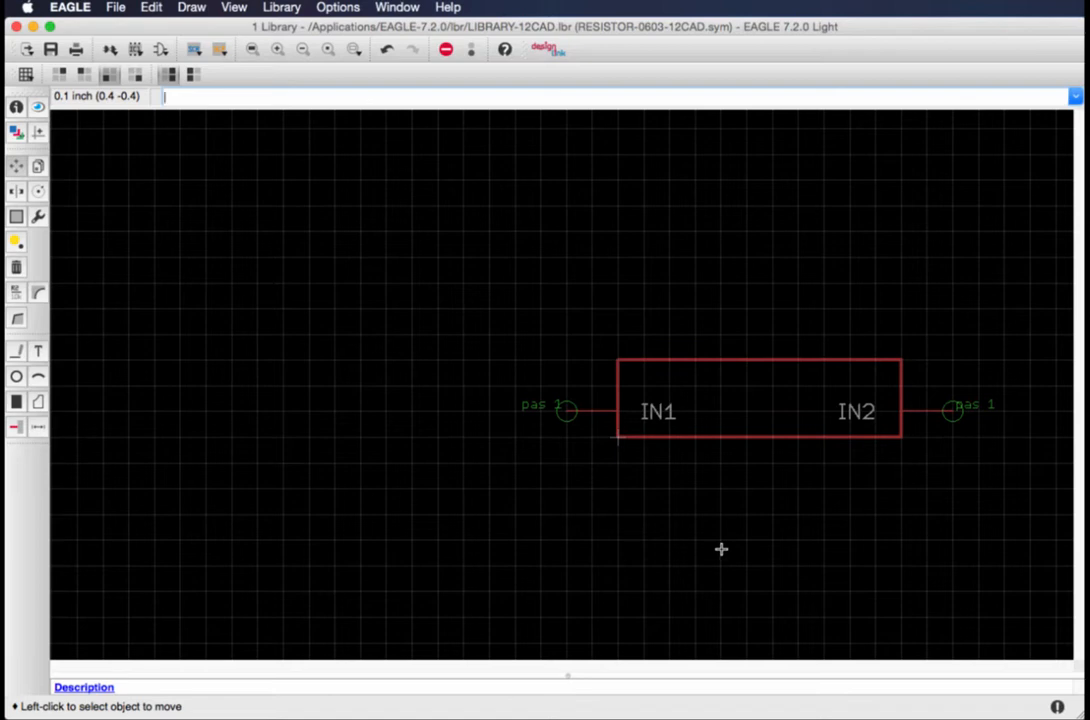
Step: Search the EAGLE Help for DIRECTION and for PIN, and open the PIN topic
{"action": "left_click", "coordinate": [506, 50]}
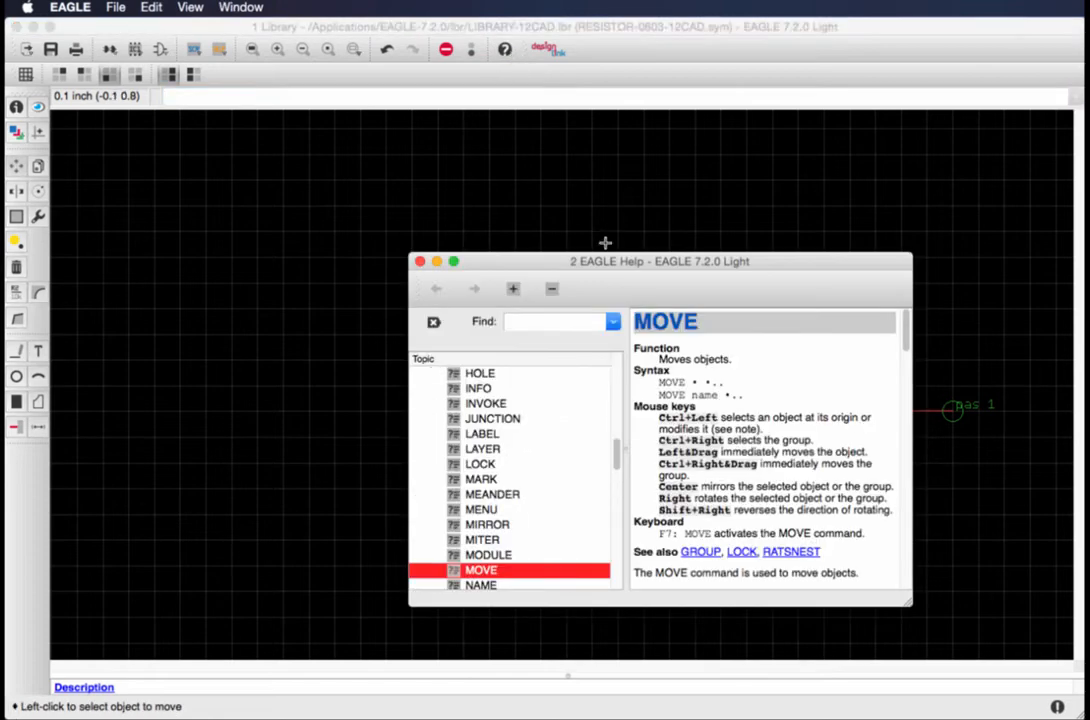
{"action": "left_click_drag", "start_coordinate": [597, 263], "coordinate": [429, 197]}
{"action": "left_click", "coordinate": [385, 256]}
{"action": "type", "text": "DIR"}
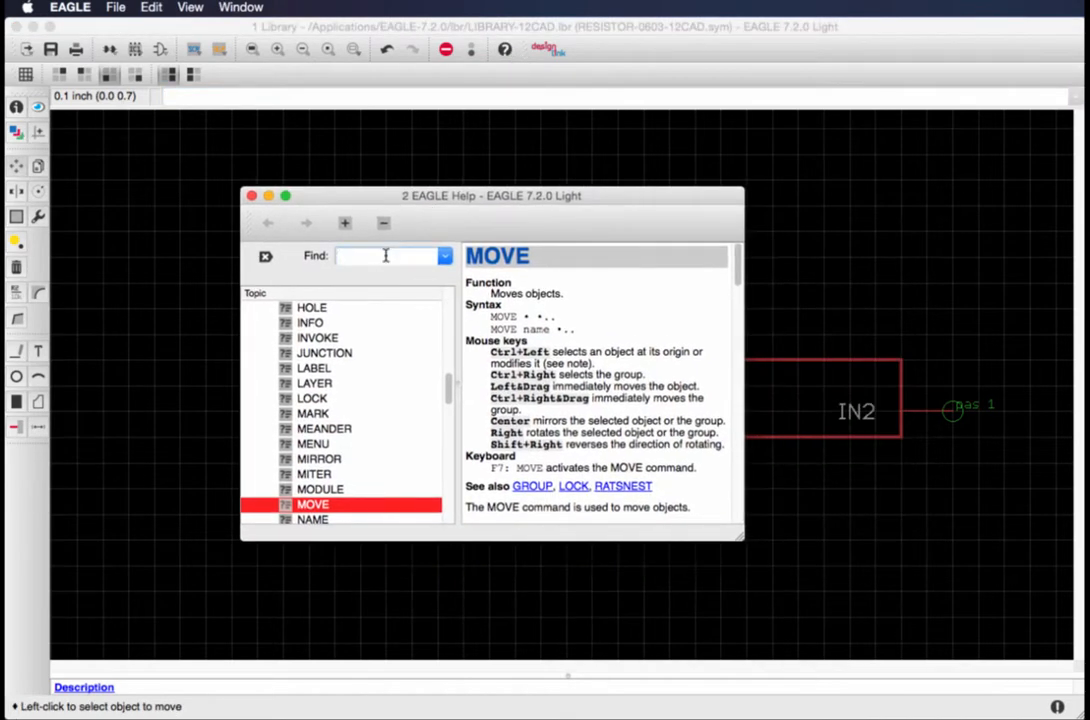
{"action": "type", "text": "ECTION"}
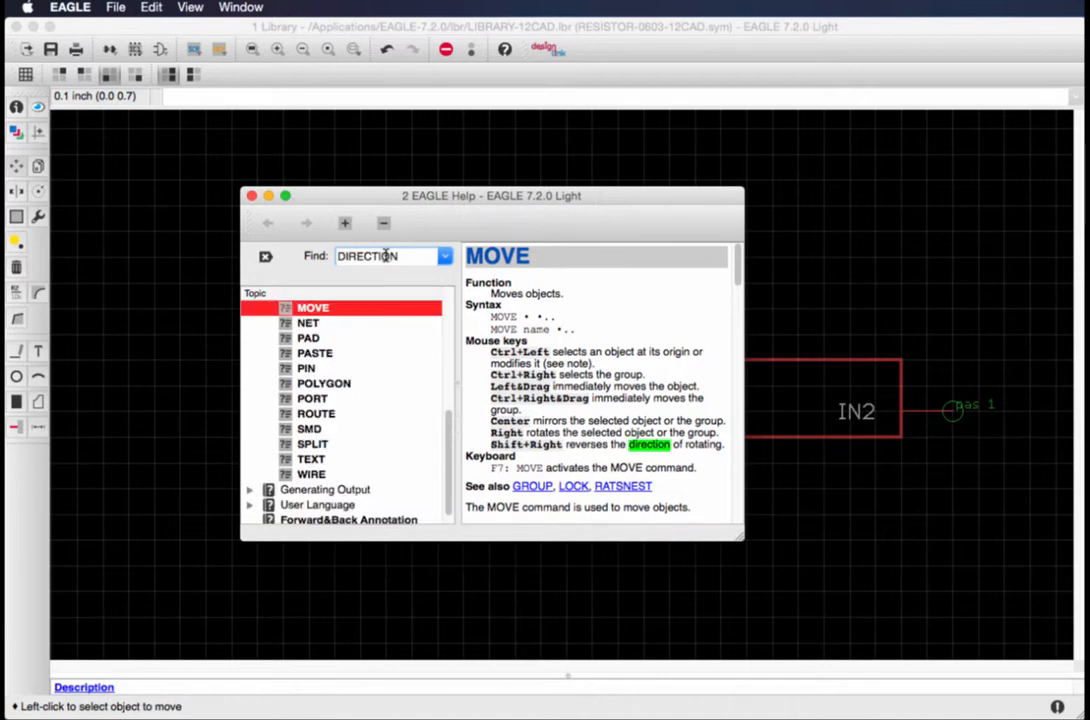
{"action": "double_click", "coordinate": [385, 256]}
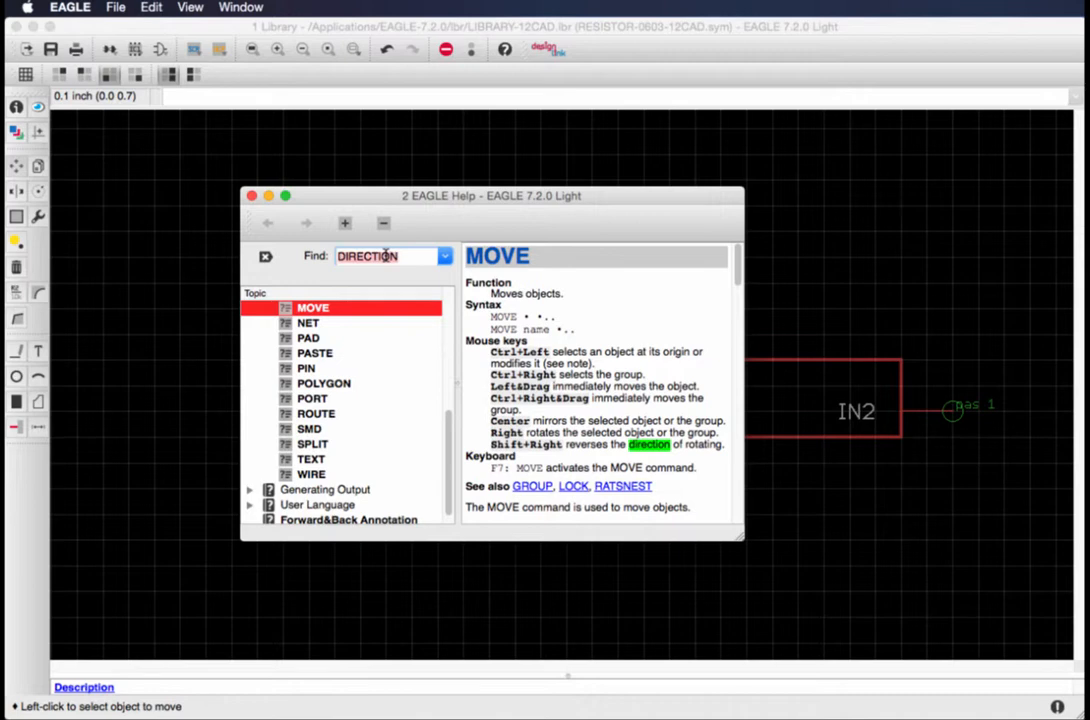
{"action": "type", "text": "PIN"}
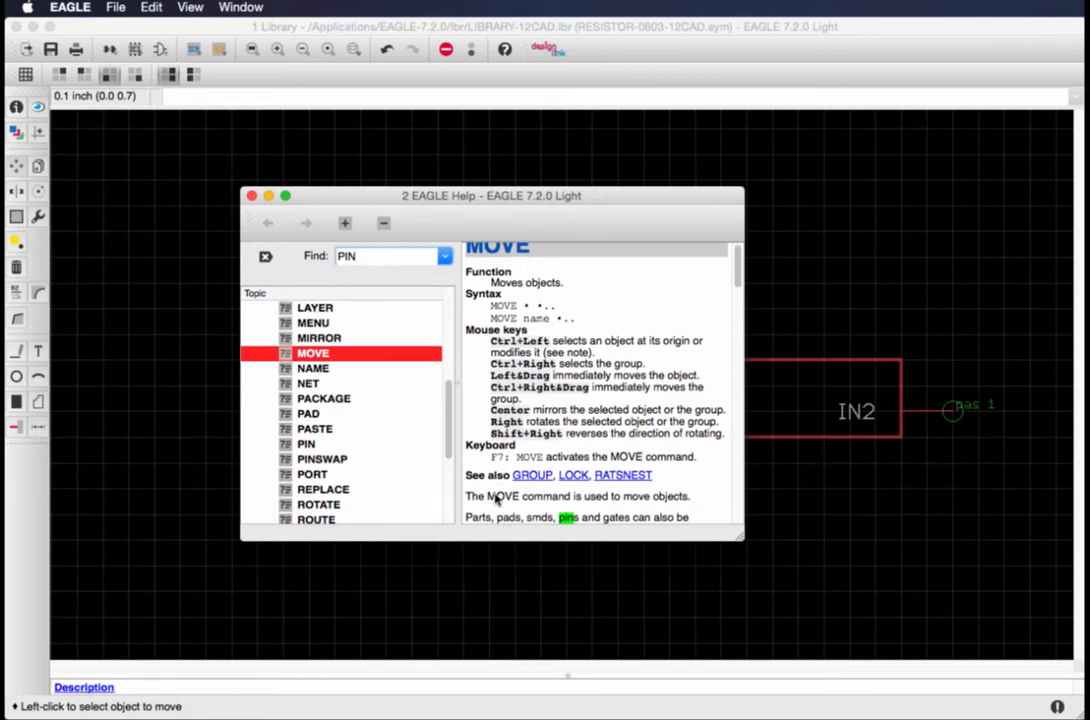
{"action": "left_click", "coordinate": [449, 435]}
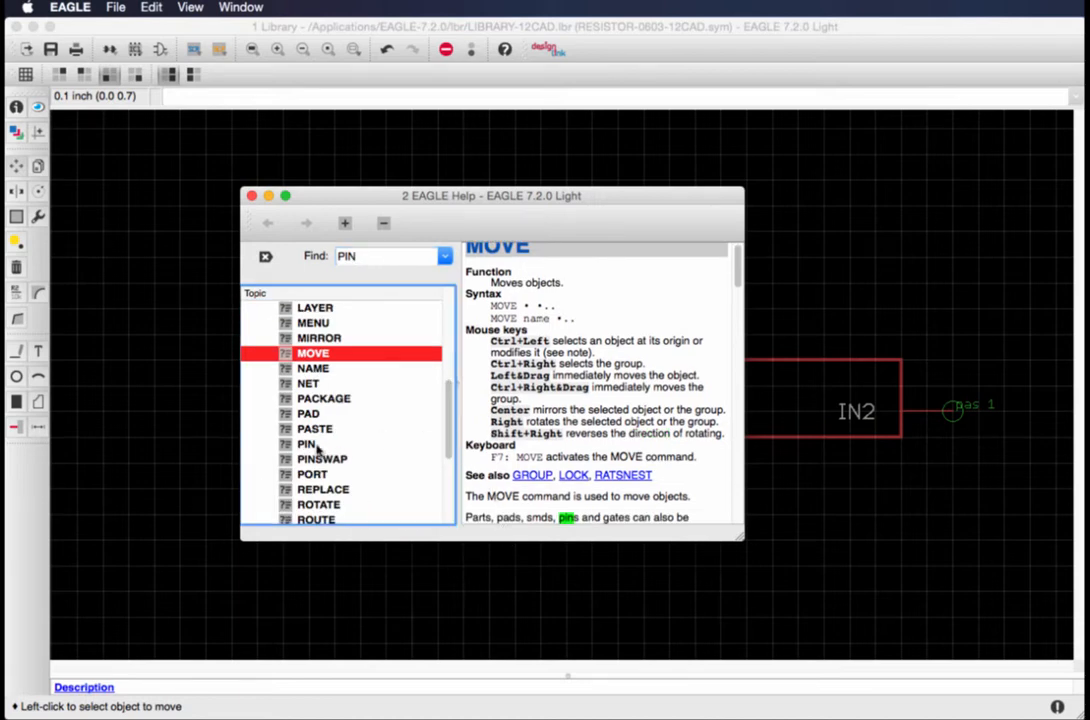
{"action": "left_click", "coordinate": [308, 444]}
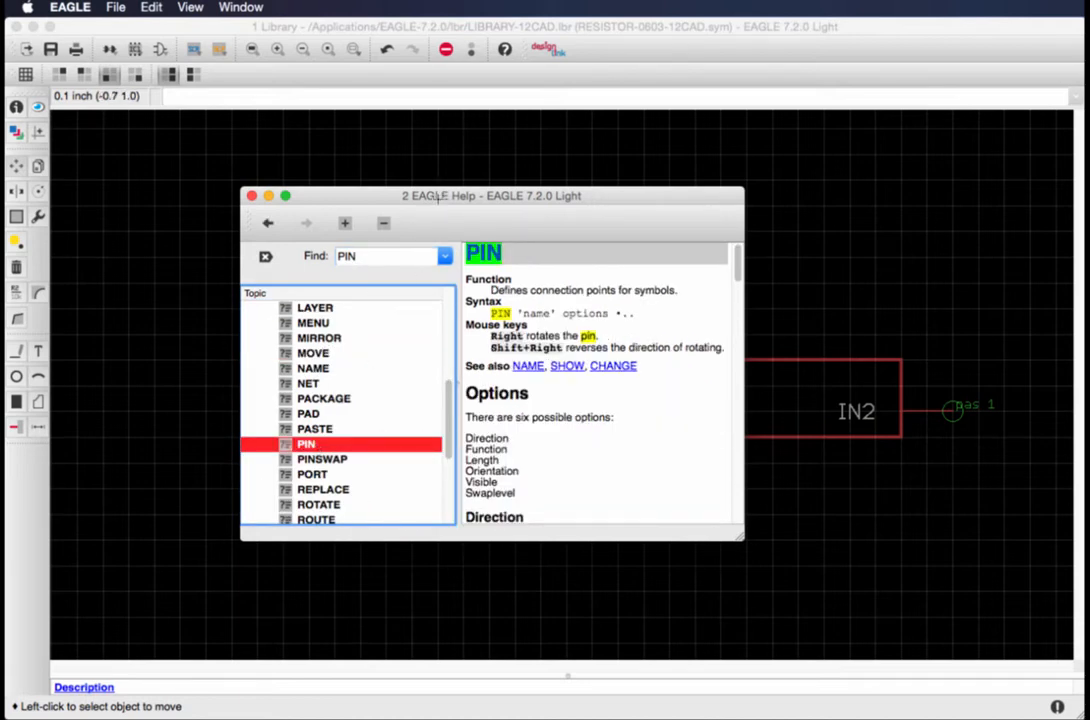
Step: Enlarge the help window and read the Direction and Swaplevel sections of the PIN topic
{"action": "left_click_drag", "start_coordinate": [600, 196], "coordinate": [499, 107]}
{"action": "left_click_drag", "start_coordinate": [641, 449], "coordinate": [910, 598]}
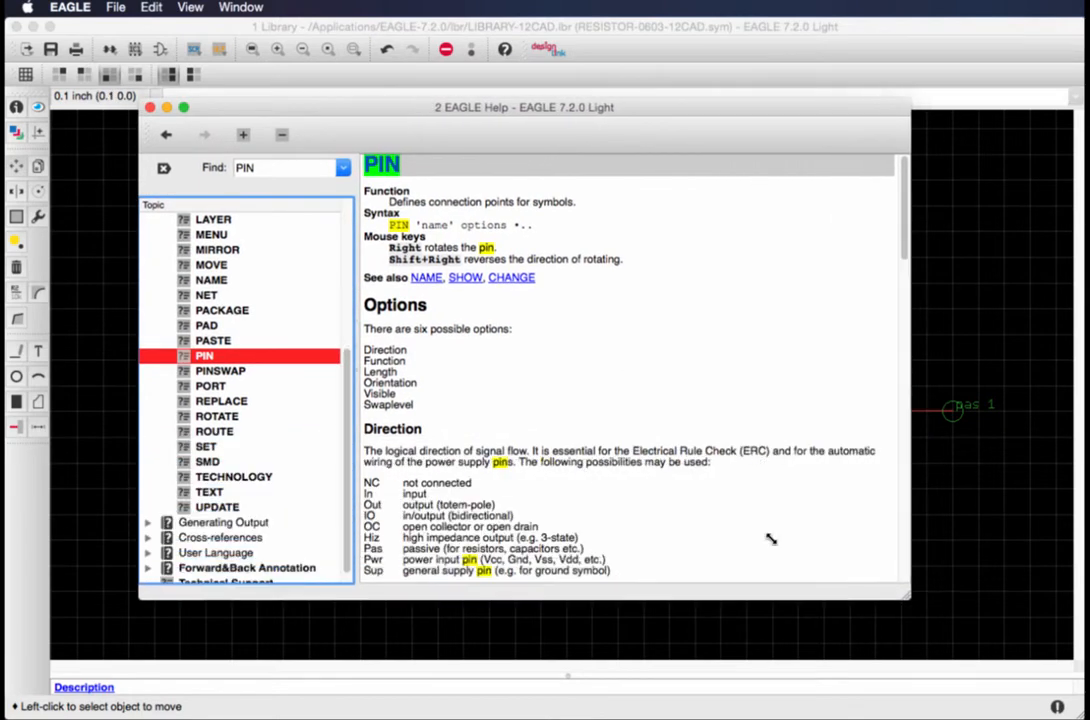
{"action": "left_click_drag", "start_coordinate": [910, 228], "coordinate": [912, 260]}
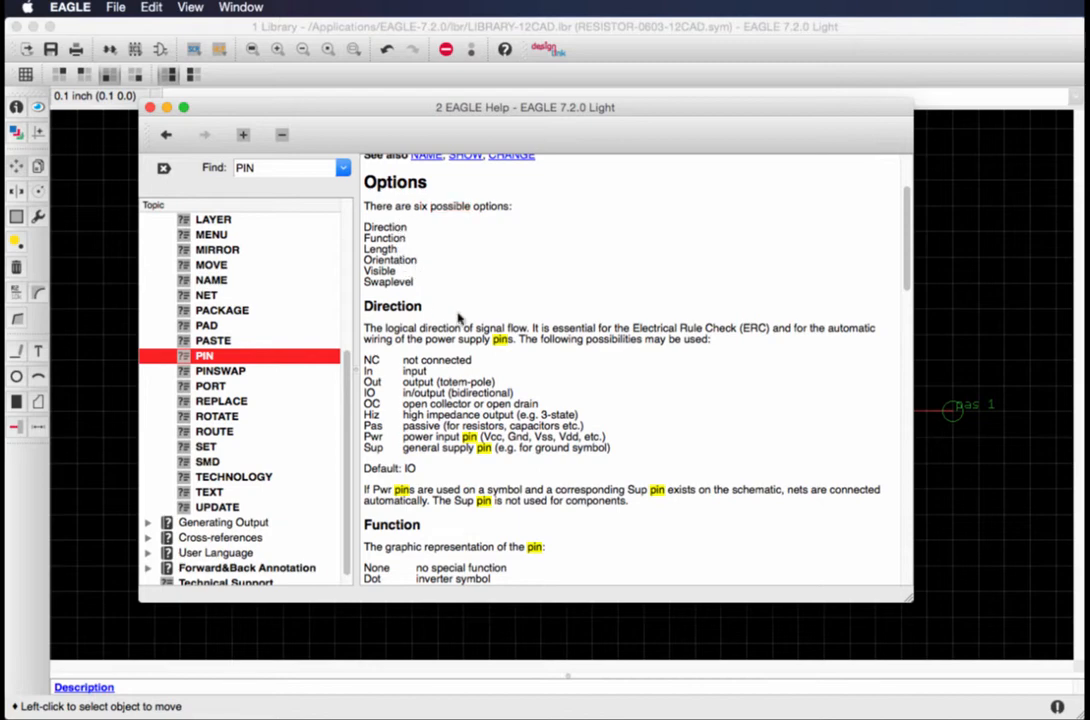
{"action": "left_click_drag", "start_coordinate": [623, 450], "coordinate": [424, 333]}
{"action": "left_click", "coordinate": [424, 333]}
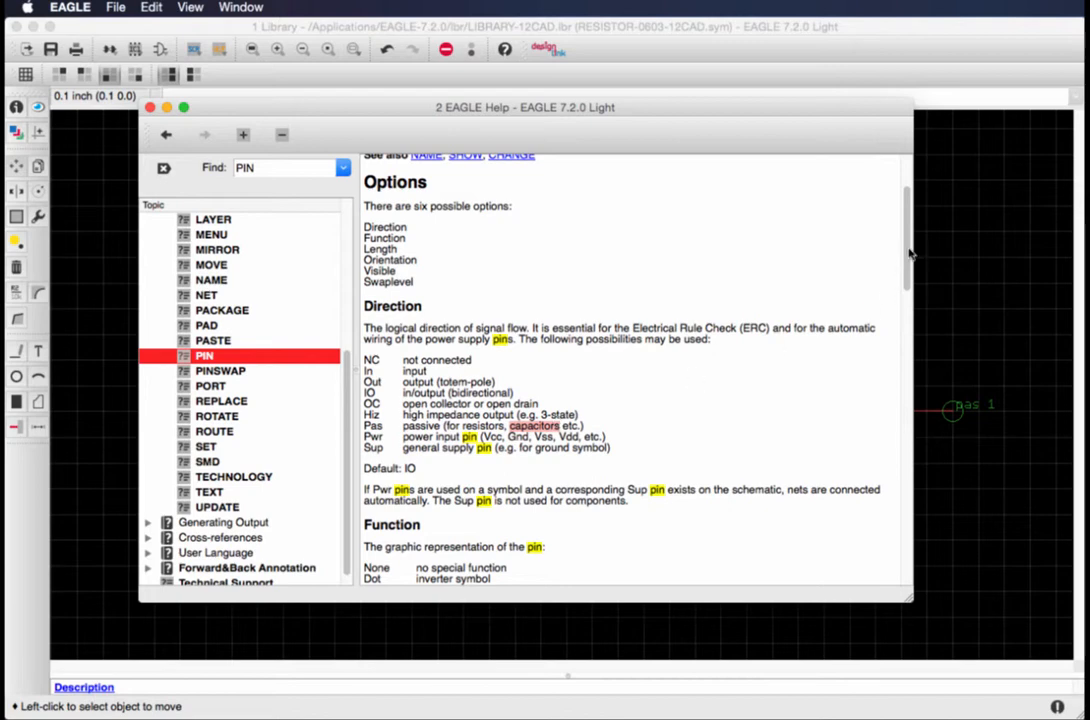
{"action": "left_click_drag", "start_coordinate": [909, 253], "coordinate": [909, 438]}
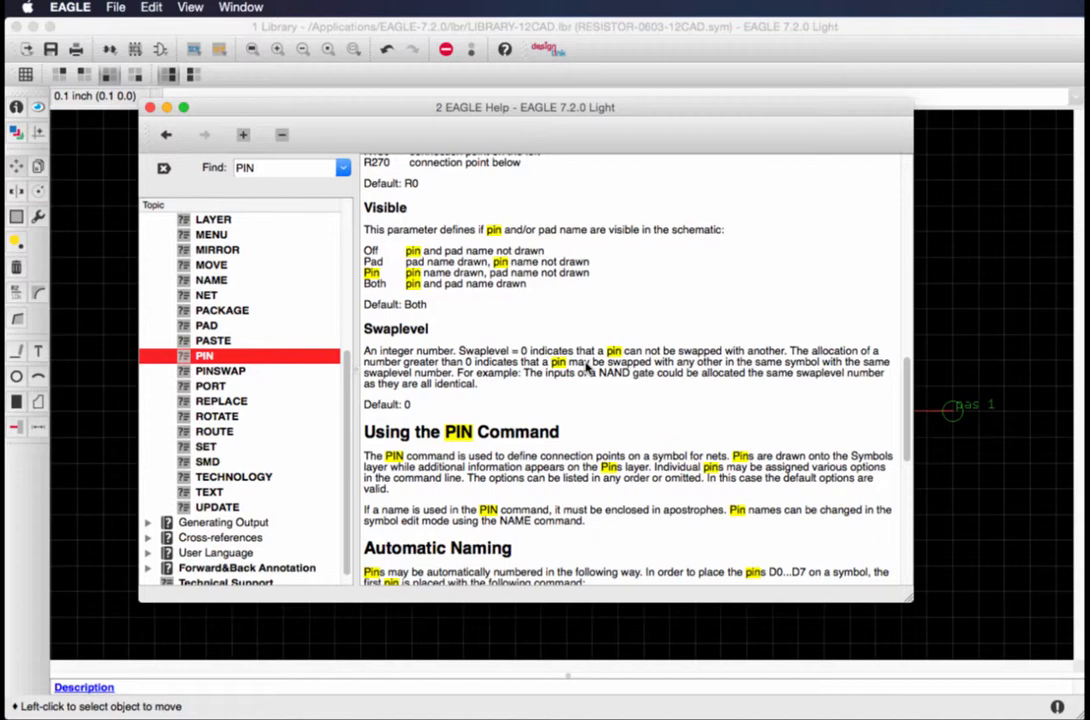
Step: Close the help window and save the library with the finished pin settings
{"action": "left_click", "coordinate": [150, 108]}
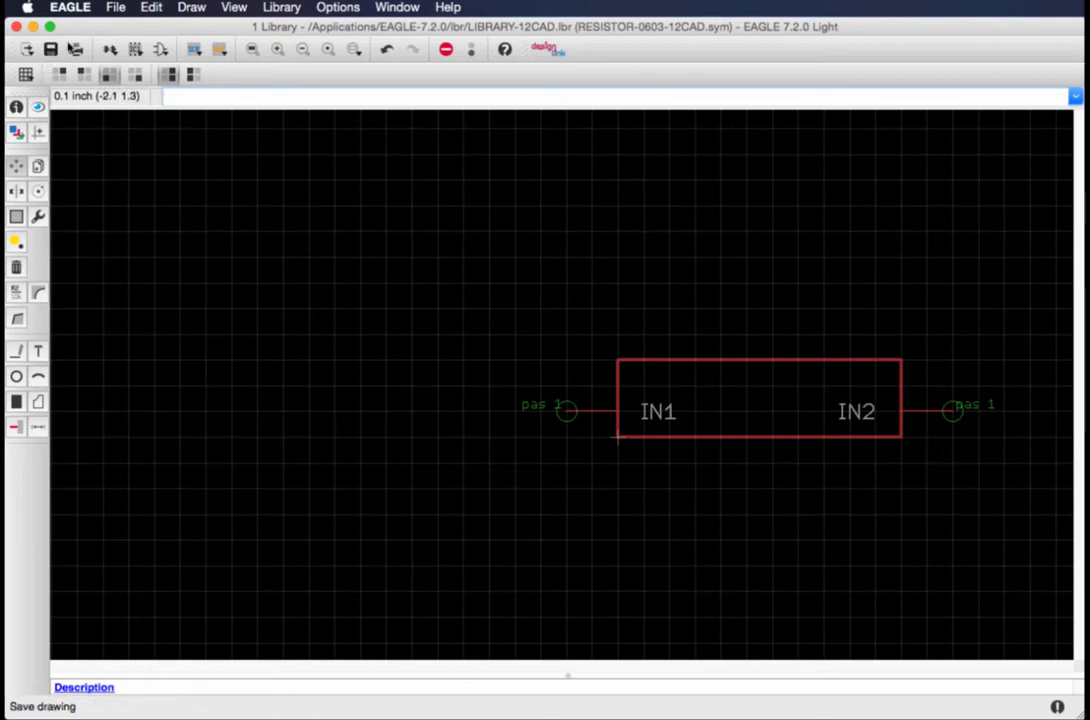
{"action": "left_click", "coordinate": [115, 7]}
{"action": "left_click", "coordinate": [168, 89]}
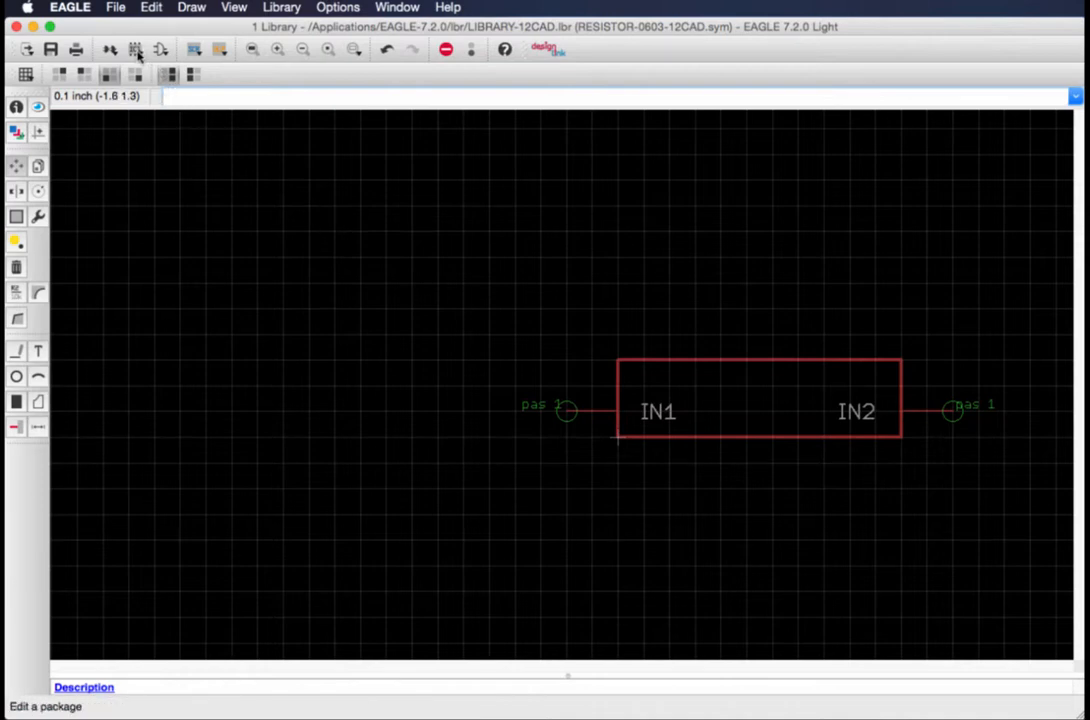
Step: Save the library and create a new package named RESISTOR-PAC-0603-12CAD
{"action": "key", "text": "super+s"}
{"action": "left_click", "coordinate": [137, 52]}
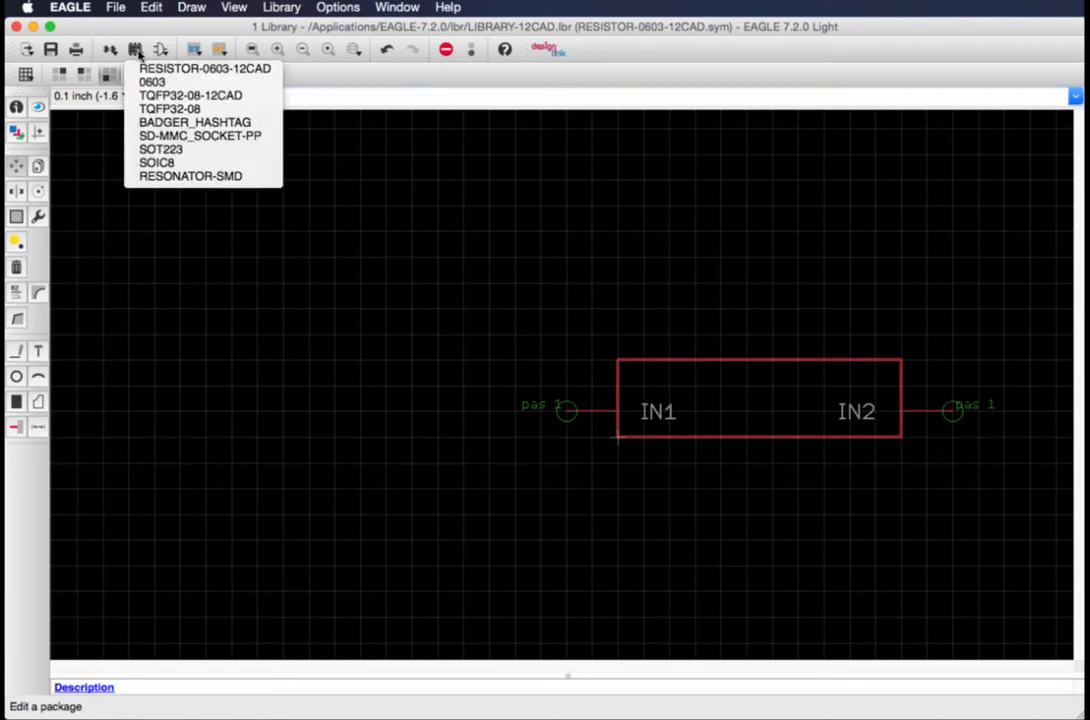
{"action": "left_click", "coordinate": [137, 52]}
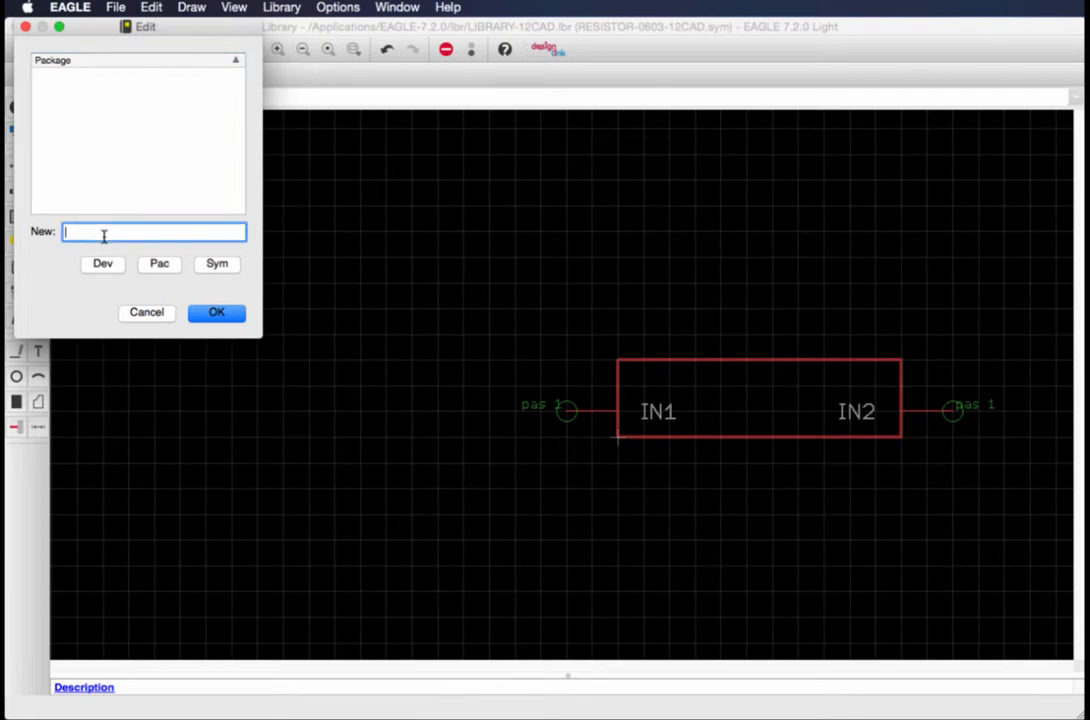
{"action": "type", "text": "RESISTOR-PAC-0603-12CAD"}
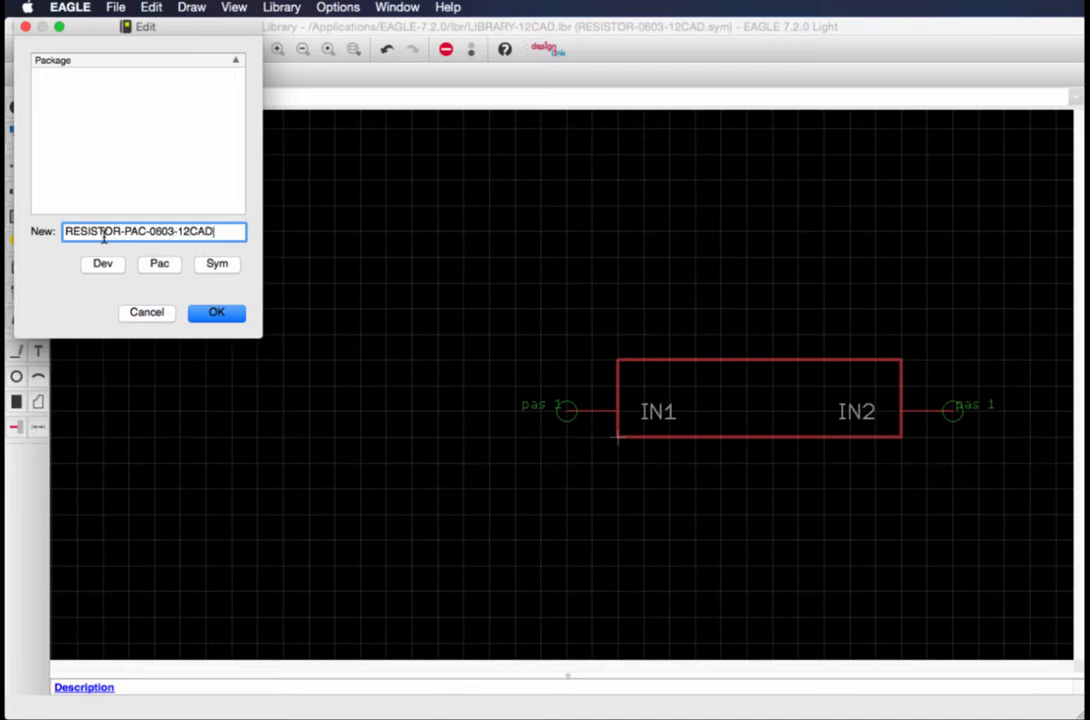
{"action": "left_click", "coordinate": [232, 316]}
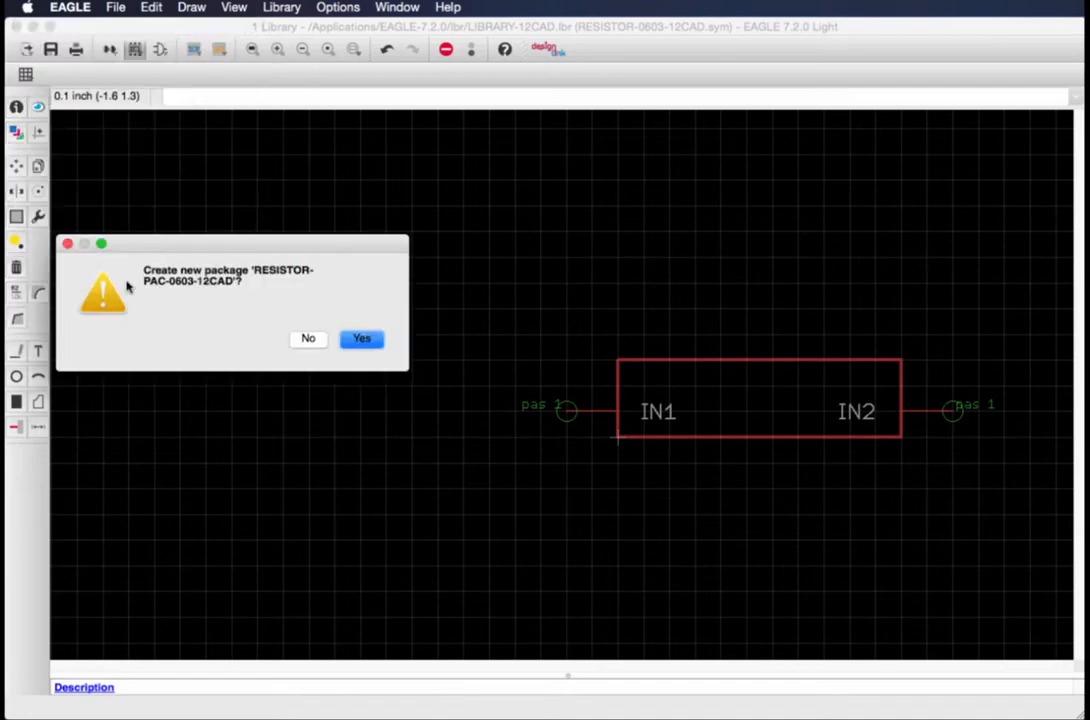
{"action": "left_click", "coordinate": [358, 339]}
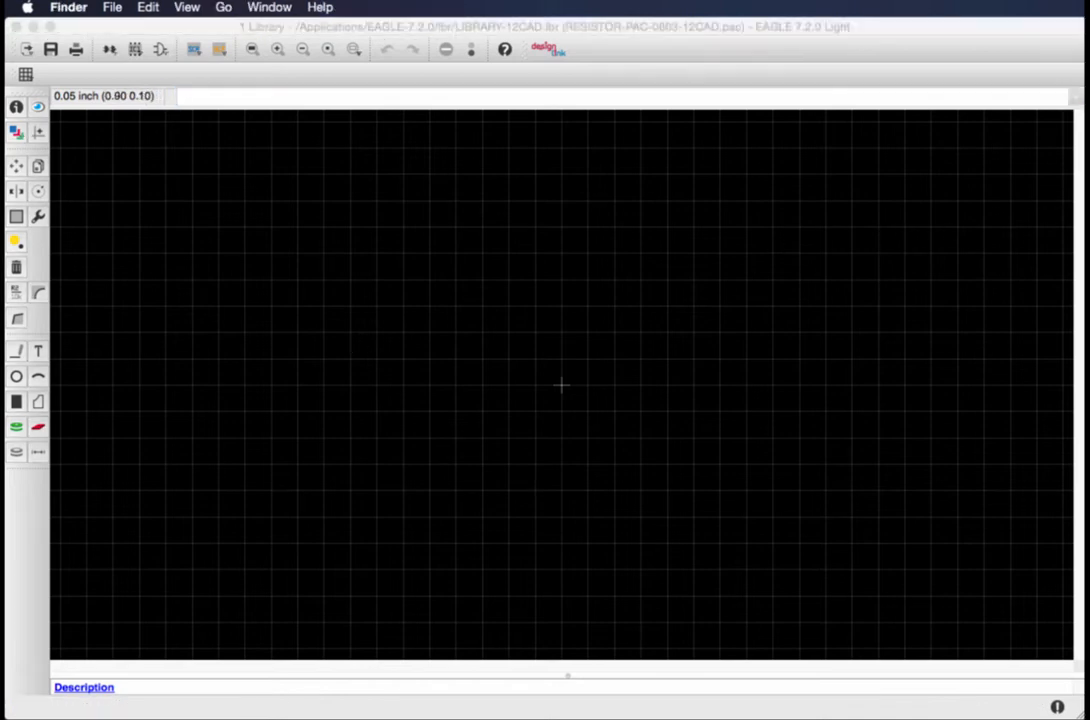
{"action": "left_click", "coordinate": [922, 56]}
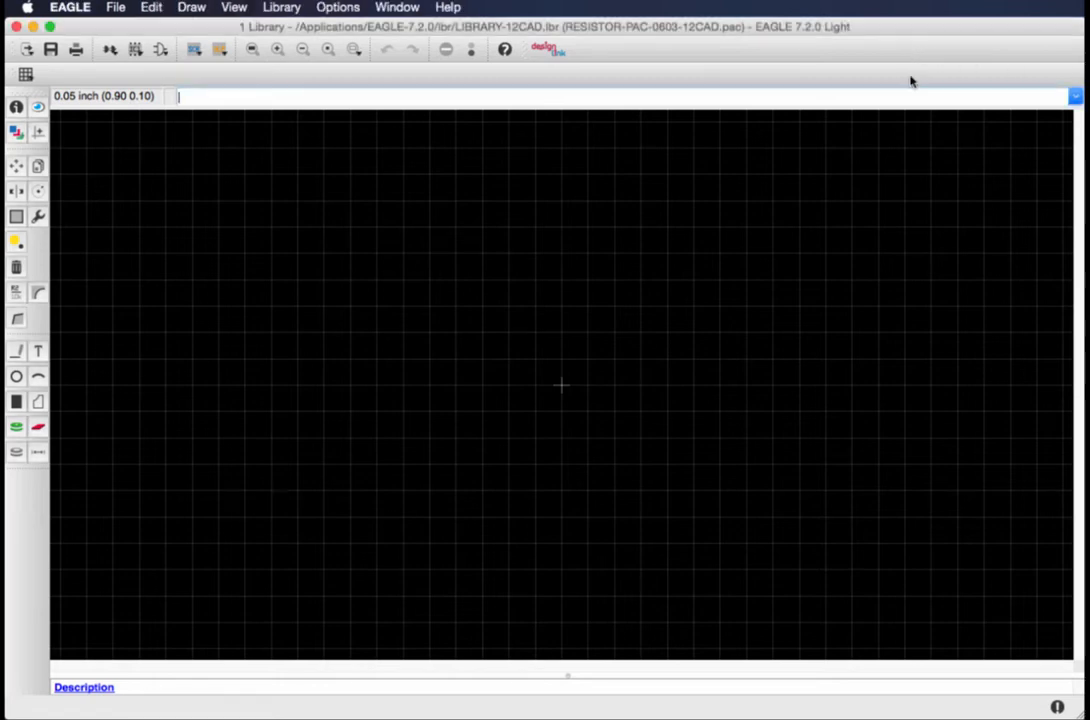
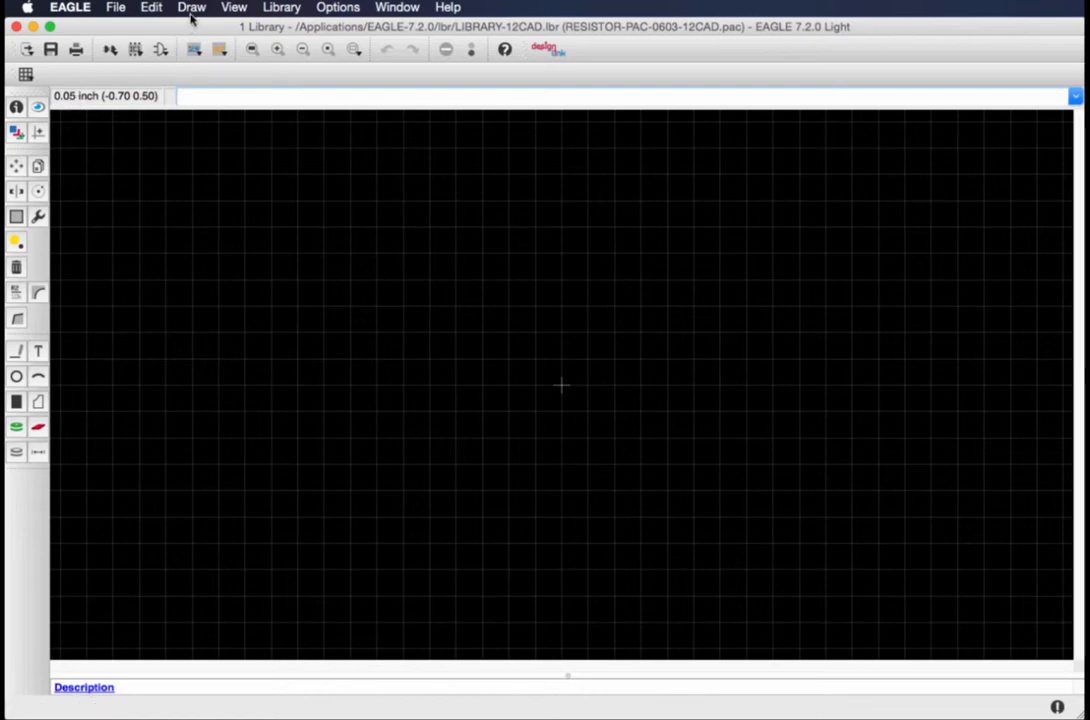
Step: Open the grid settings for the package and set the main grid size to 0.1 mm
{"action": "left_click", "coordinate": [191, 8]}
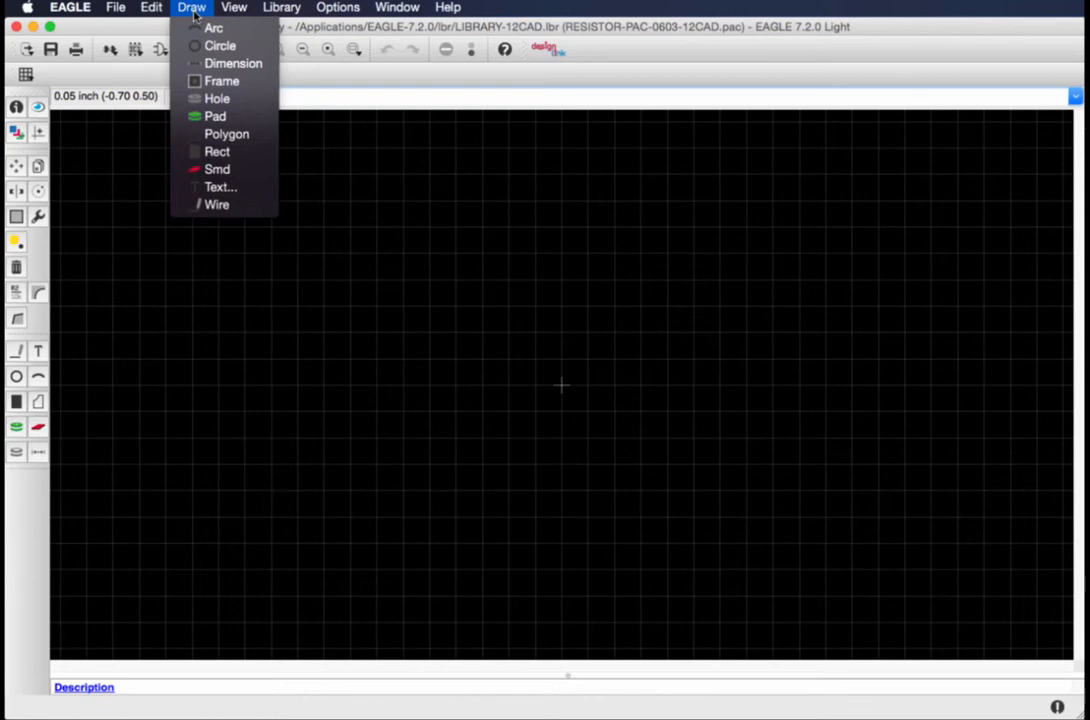
{"action": "left_click", "coordinate": [193, 10]}
{"action": "left_click", "coordinate": [189, 10]}
{"action": "mouse_move", "coordinate": [224, 10]}
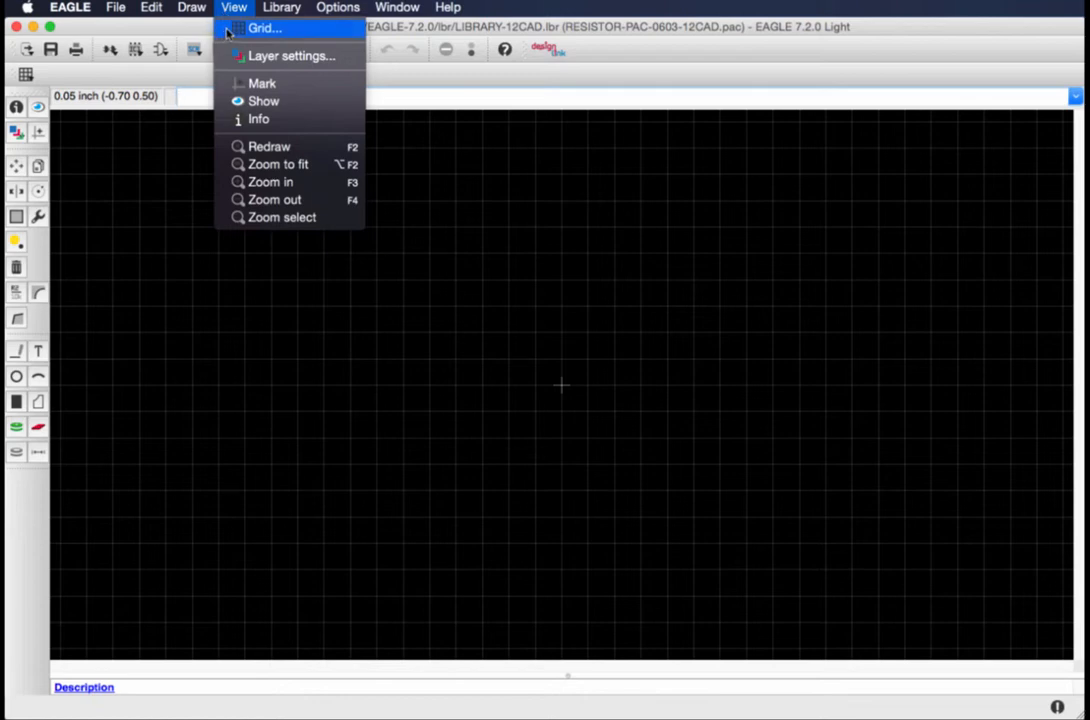
{"action": "left_click", "coordinate": [307, 33]}
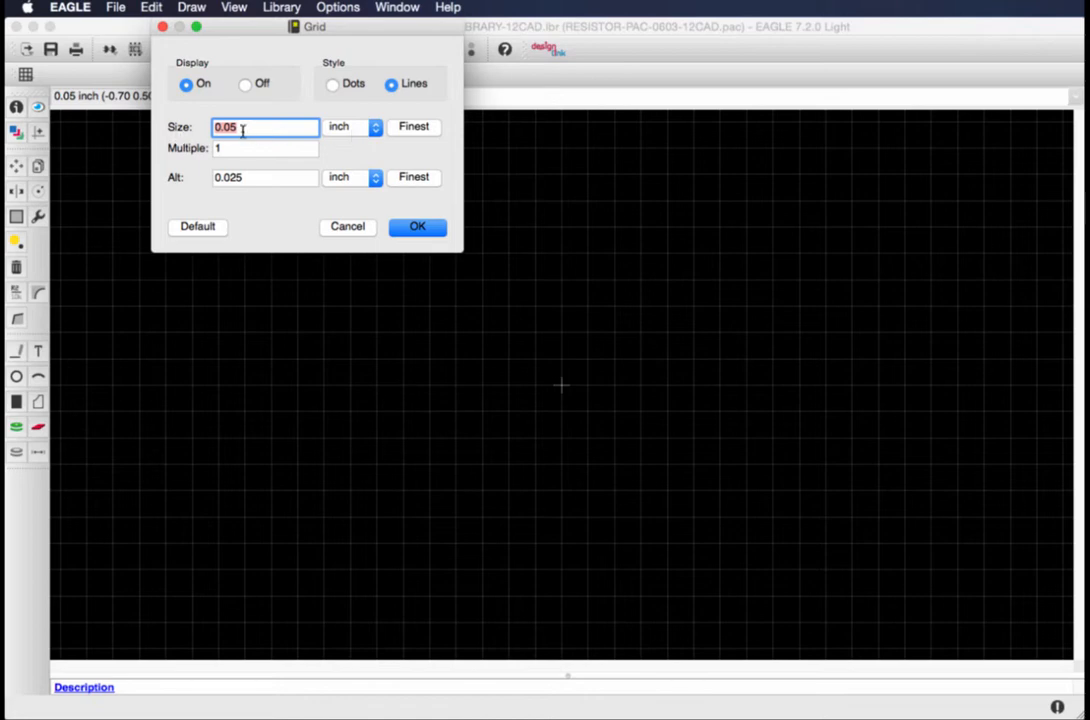
{"action": "left_click", "coordinate": [366, 131]}
{"action": "left_click", "coordinate": [366, 106]}
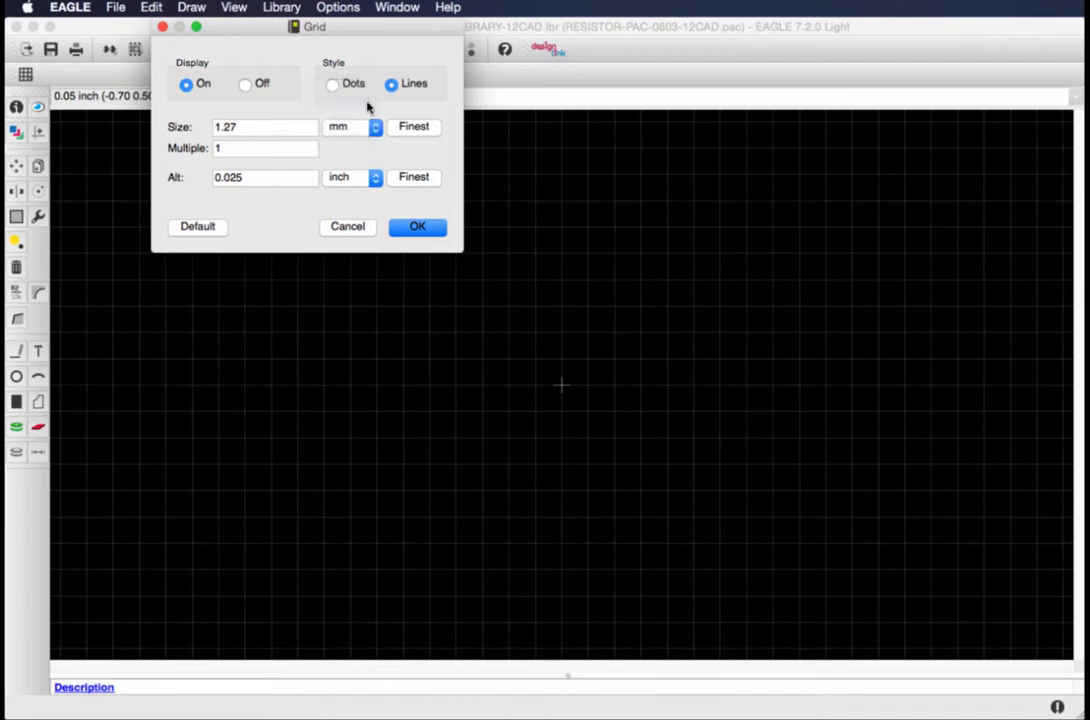
{"action": "left_click_drag", "start_coordinate": [238, 127], "coordinate": [213, 127]}
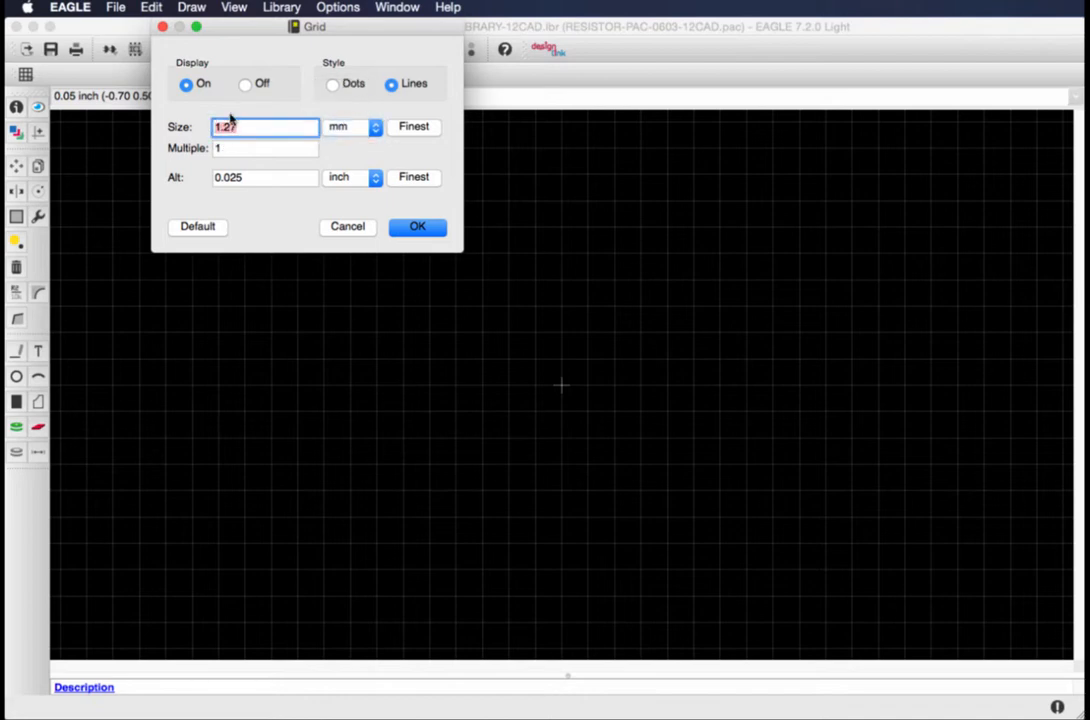
{"action": "type", "text": "0.1"}
Step: Set the alternate grid to 0.1 mm and apply the grid settings
{"action": "left_click", "coordinate": [342, 178]}
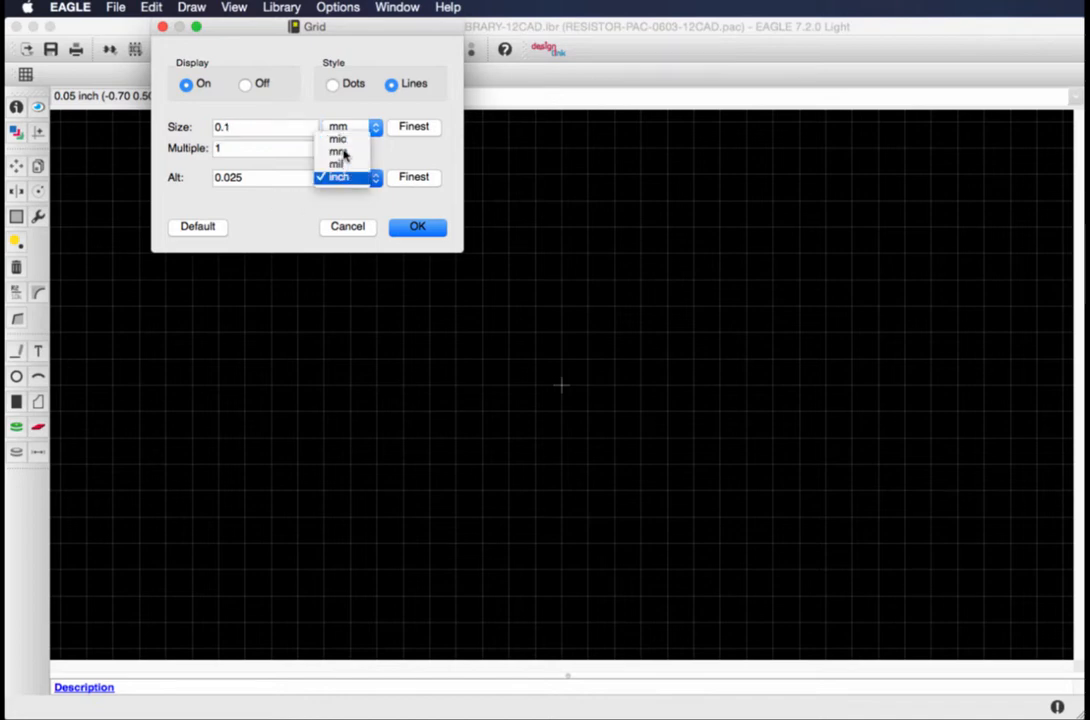
{"action": "left_click", "coordinate": [340, 152]}
{"action": "double_click", "coordinate": [221, 177]}
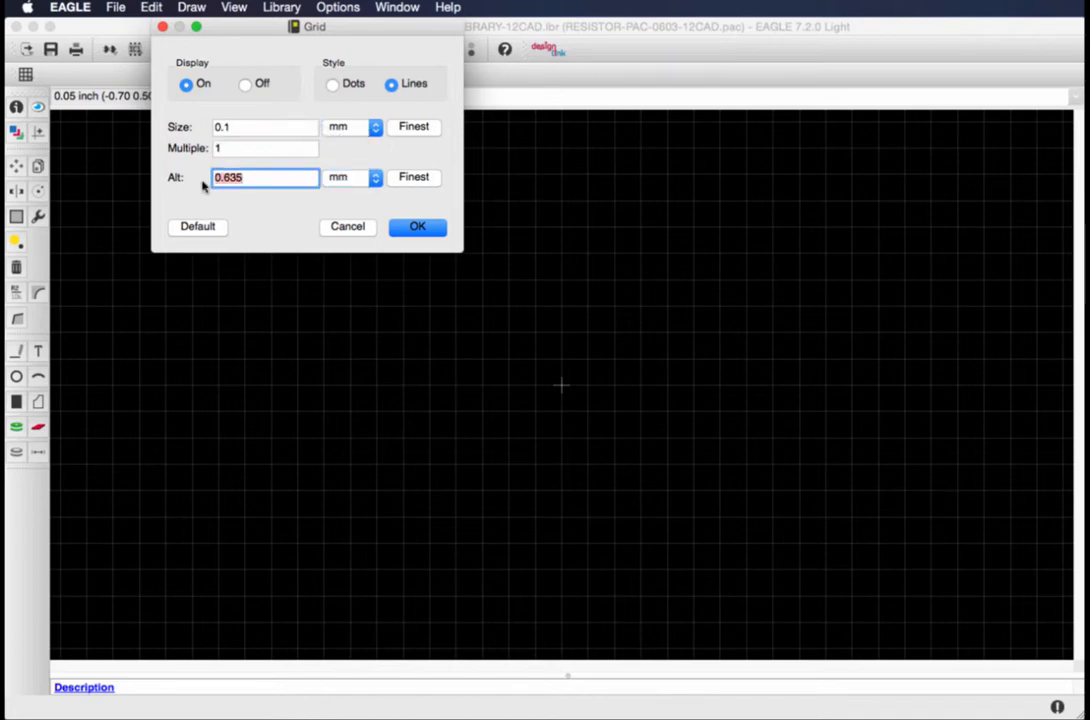
{"action": "type", "text": "0.1"}
{"action": "left_click", "coordinate": [258, 150]}
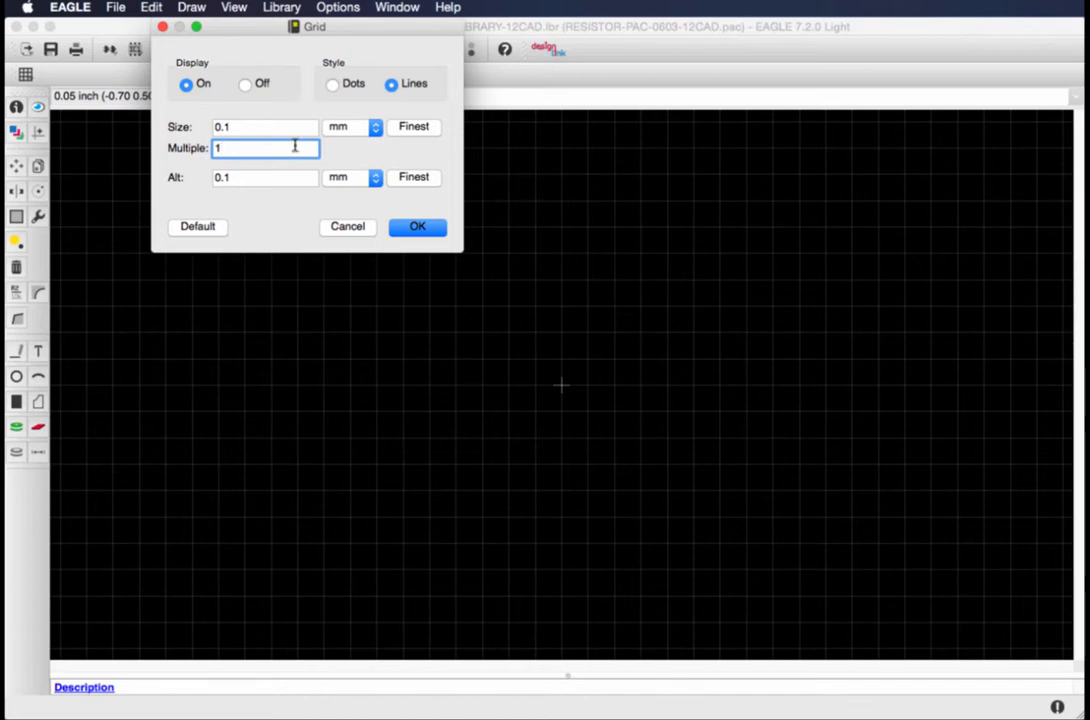
{"action": "left_click", "coordinate": [419, 230]}
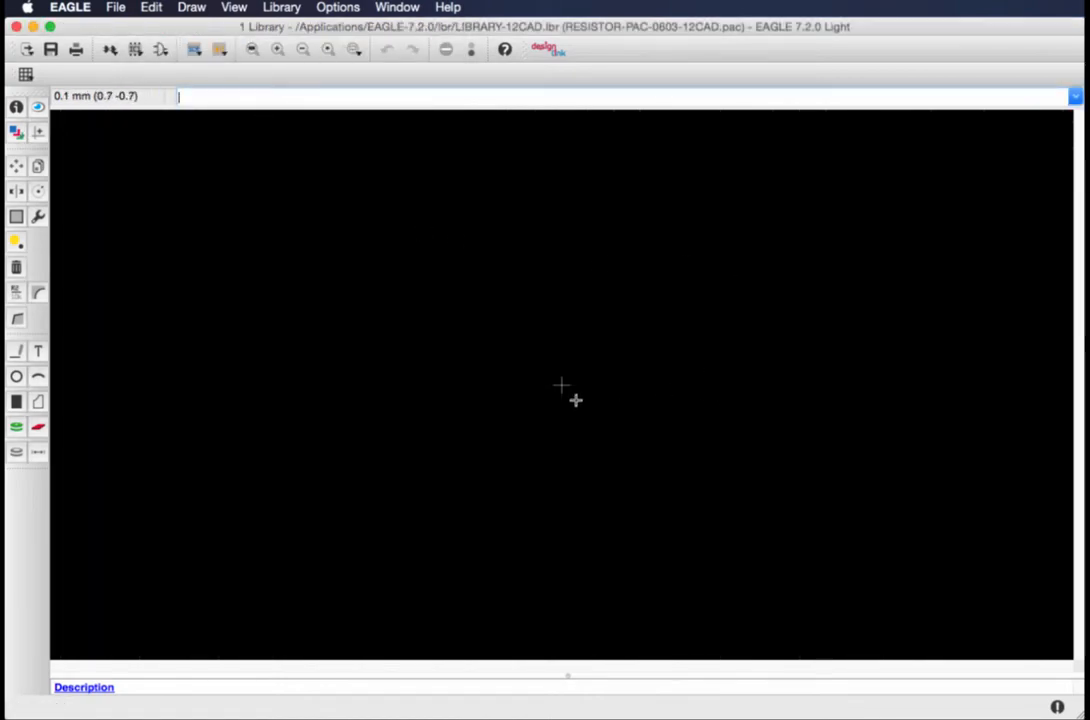
Step: Set up the Wire tool on the 21 tPlace layer with a line width of 0.1 mm
{"action": "scroll", "coordinate": [575, 400], "scroll_direction": "up", "scroll_amount": 5}
{"action": "scroll", "coordinate": [497, 313], "scroll_direction": "down", "scroll_amount": 1}
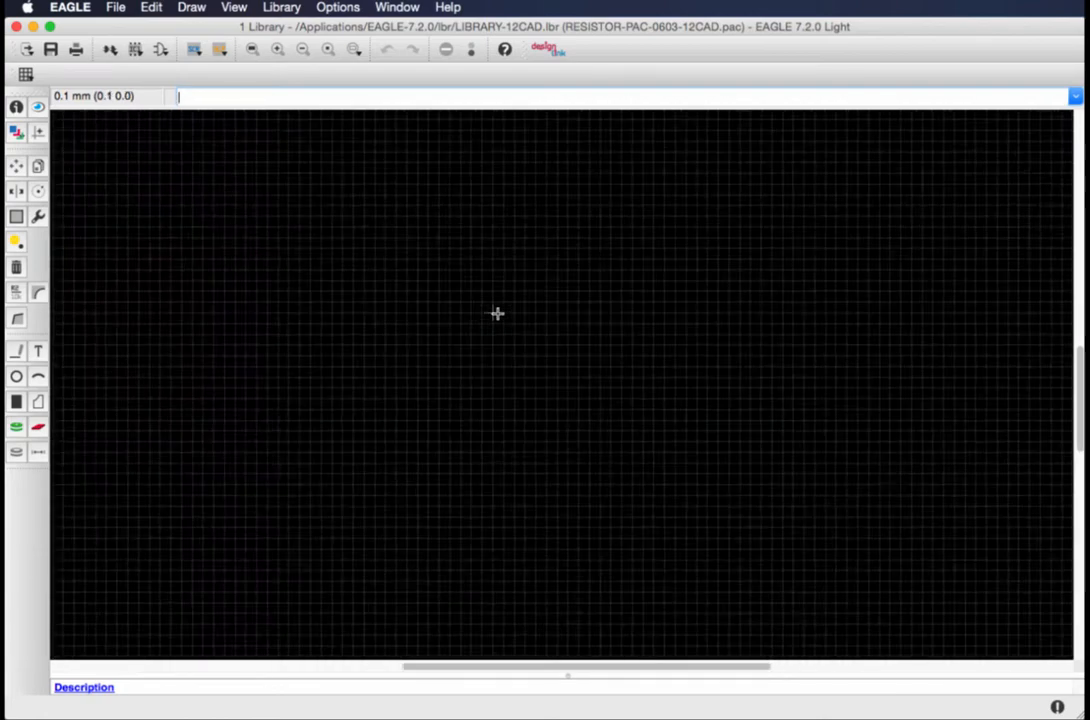
{"action": "scroll", "coordinate": [497, 313], "scroll_direction": "up", "scroll_amount": 3}
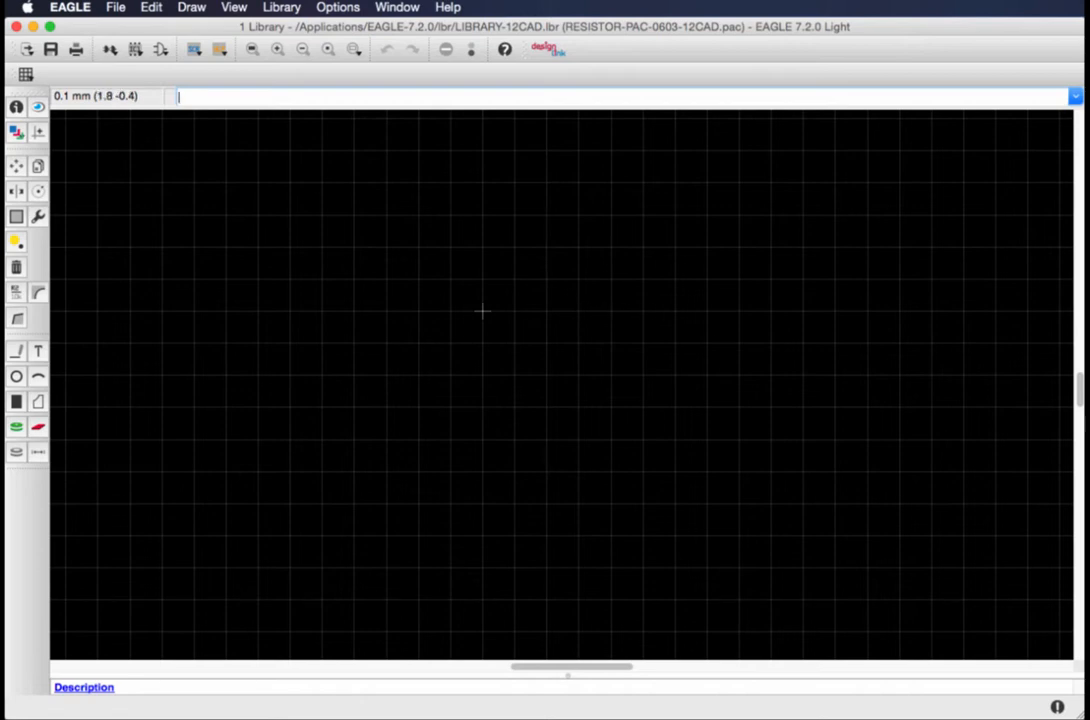
{"action": "left_click_drag", "start_coordinate": [1080, 391], "coordinate": [1079, 377]}
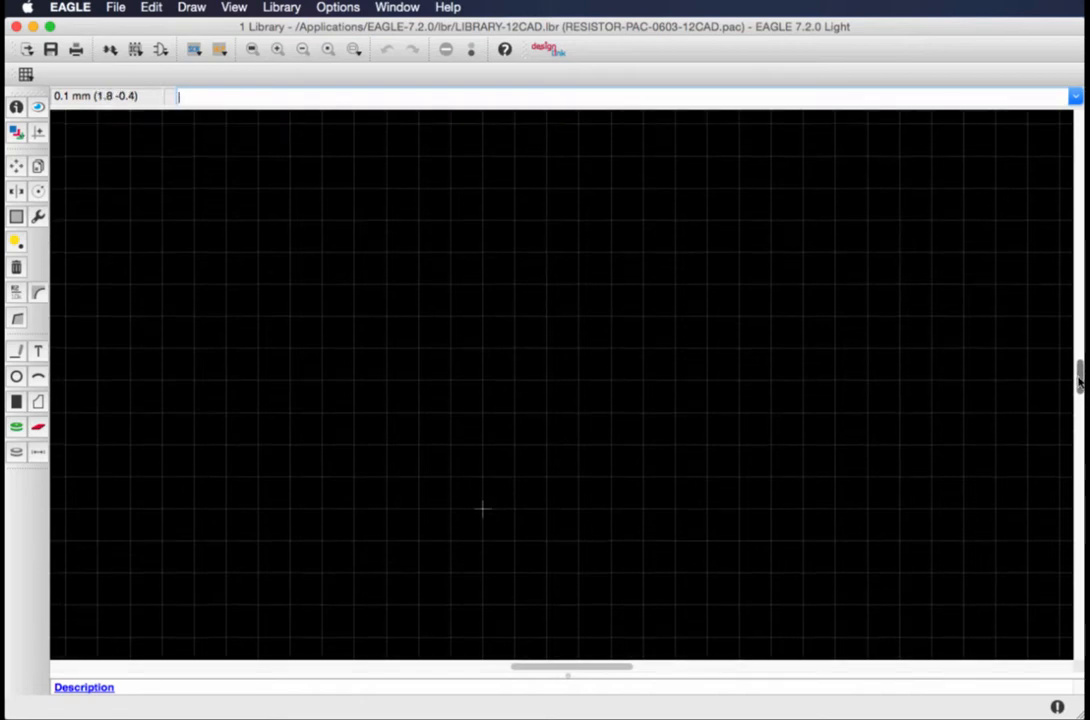
{"action": "left_click", "coordinate": [636, 666]}
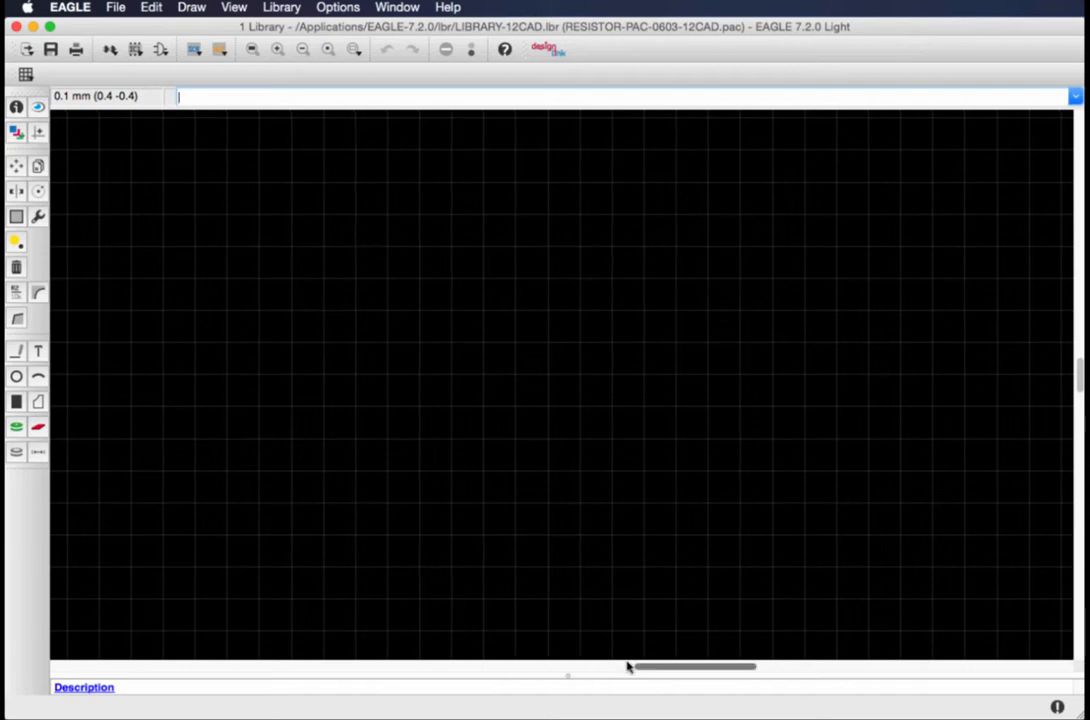
{"action": "mouse_move", "coordinate": [651, 666]}
{"action": "left_mouse_down"}
{"action": "mouse_move", "coordinate": [601, 667]}
{"action": "mouse_move", "coordinate": [634, 671]}
{"action": "left_mouse_up"}
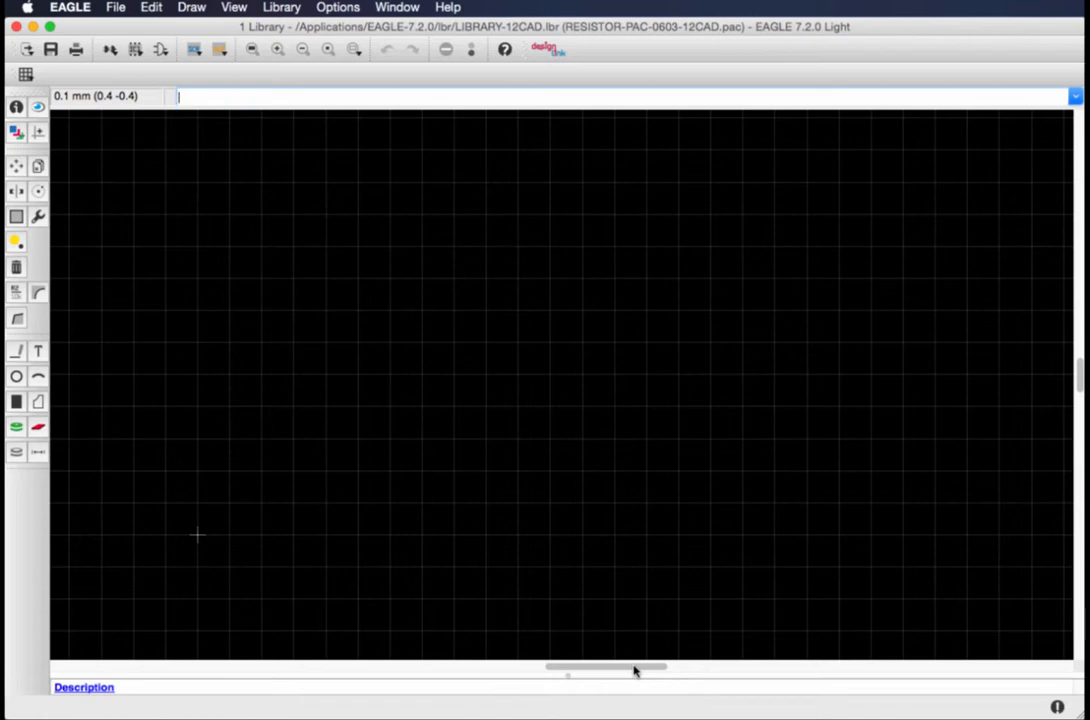
{"action": "left_click", "coordinate": [22, 358]}
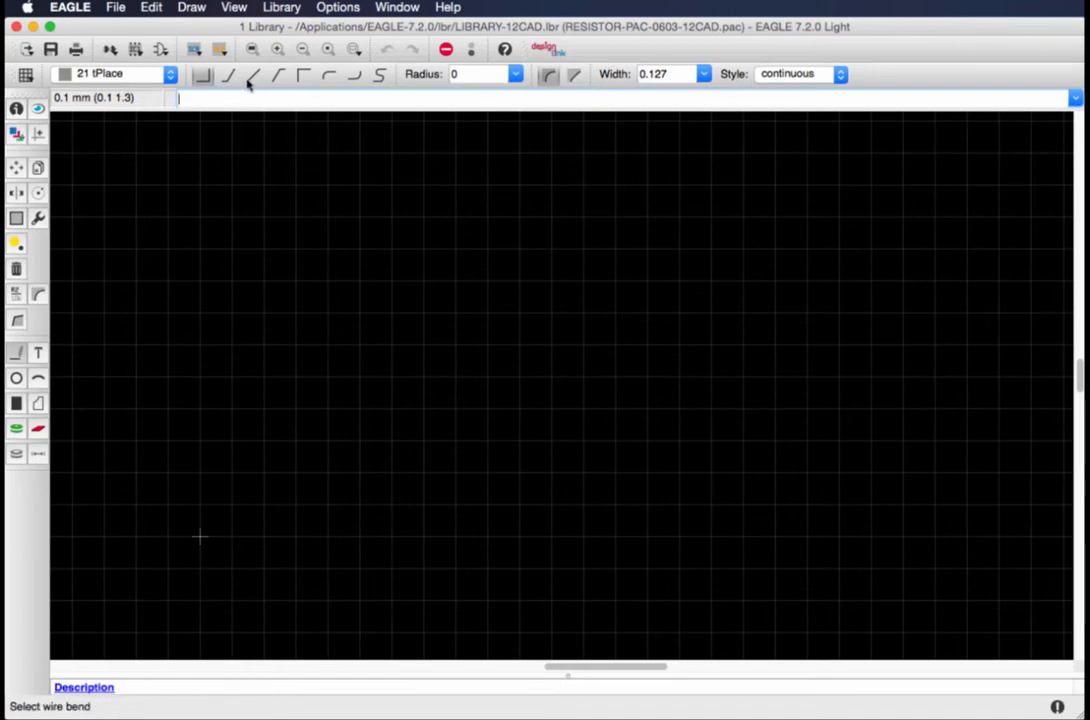
{"action": "left_click", "coordinate": [165, 80]}
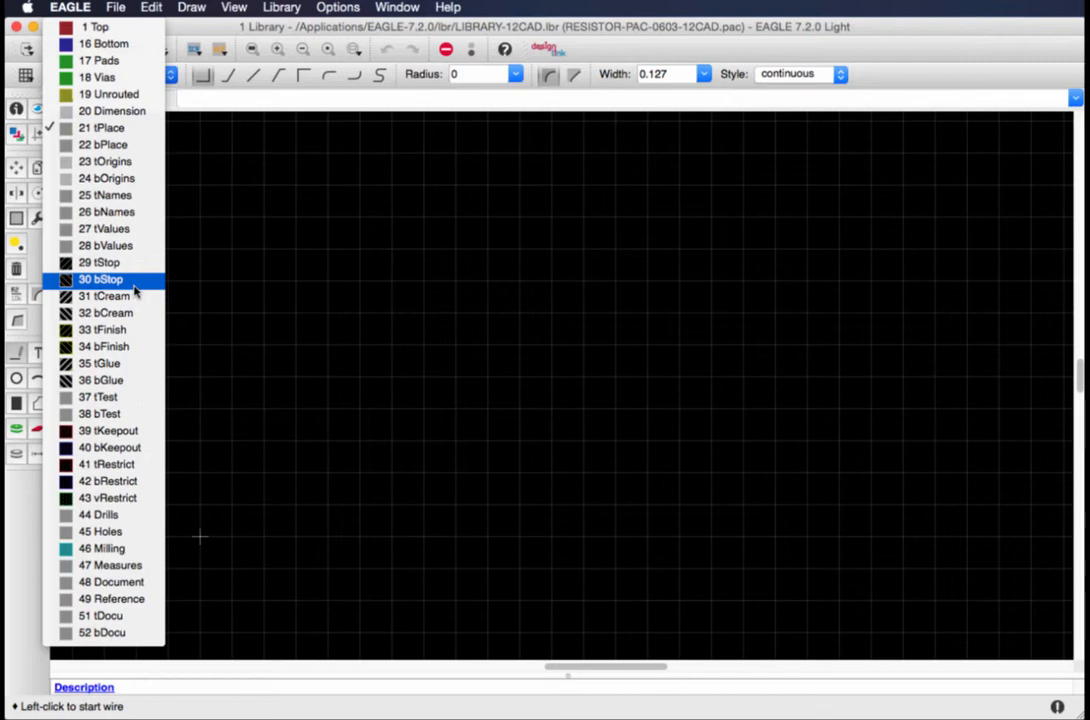
{"action": "left_click", "coordinate": [122, 131]}
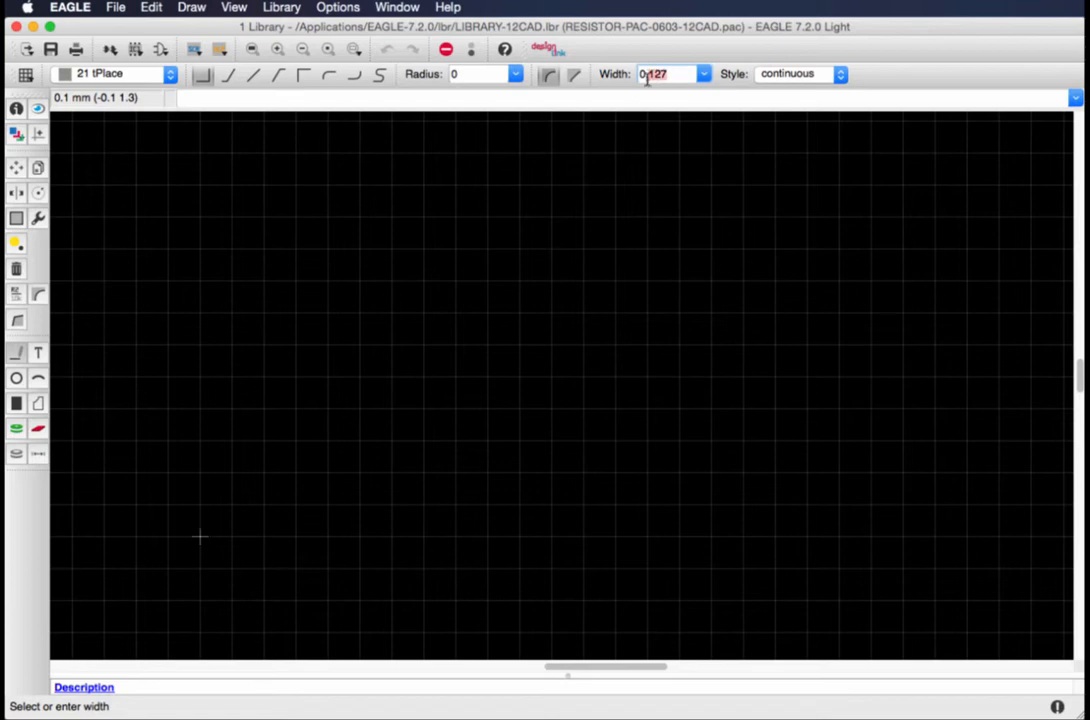
{"action": "left_click", "coordinate": [202, 538]}
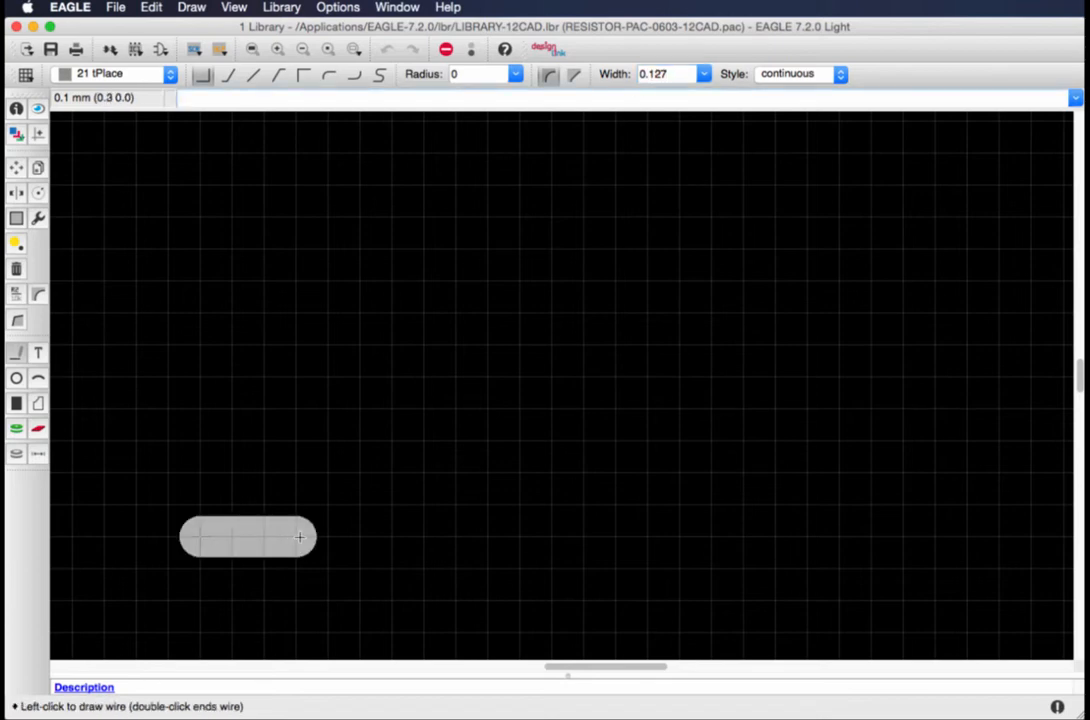
{"action": "key", "text": "Escape"}
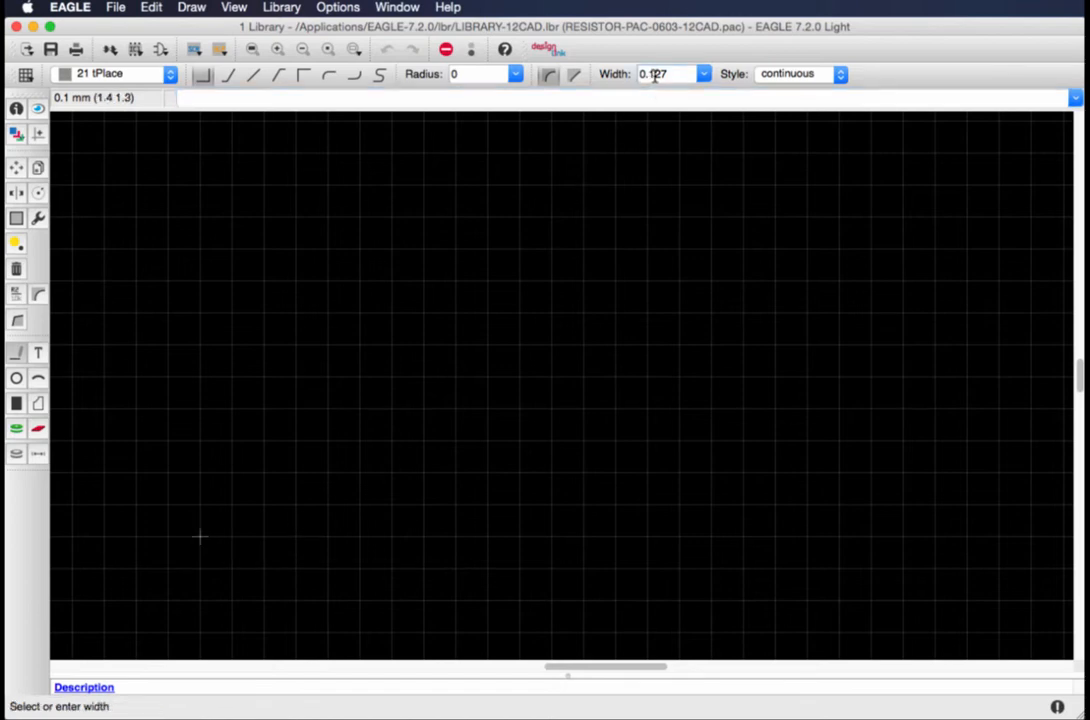
{"action": "left_click_drag", "start_coordinate": [655, 76], "coordinate": [684, 75]}
{"action": "type", "text": "5"}
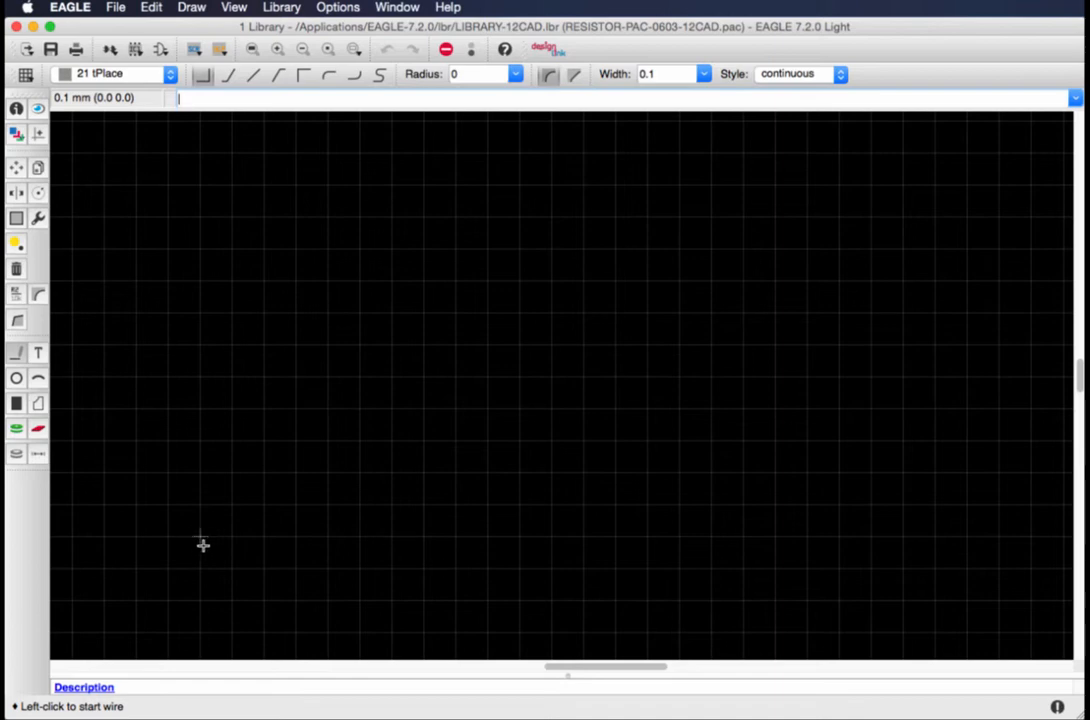
Step: Draw a closed rectangular outline 1.6 mm wide and 0.8 mm high with its lower-left corner at the origin
{"action": "left_click", "coordinate": [201, 538]}
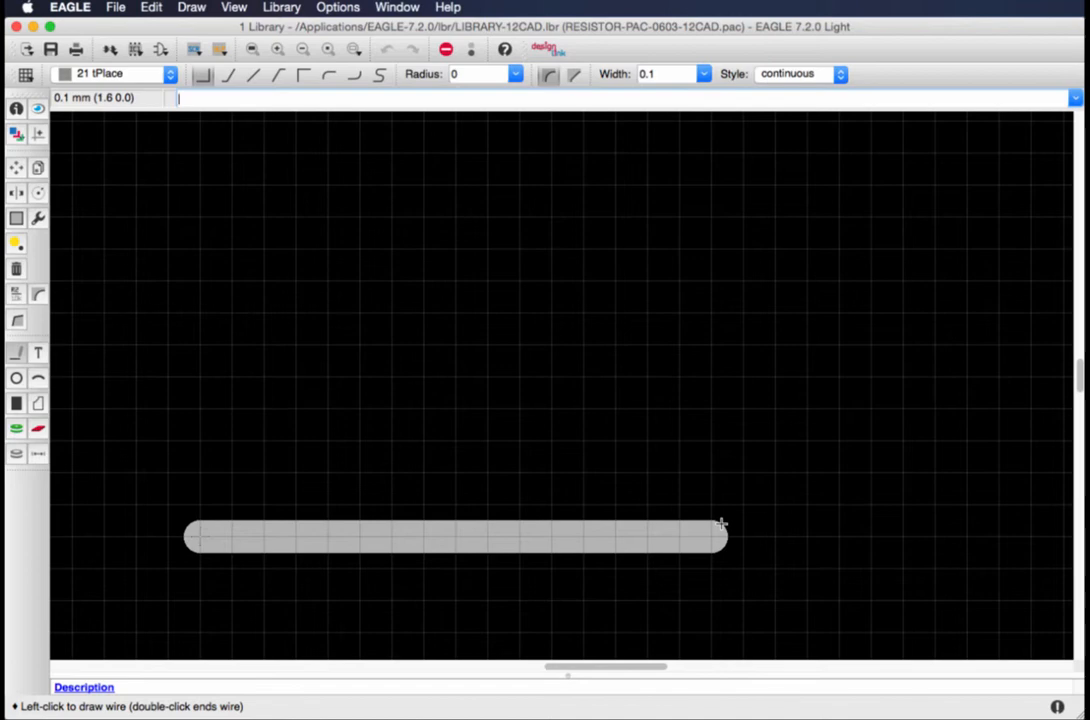
{"action": "double_click", "coordinate": [716, 531]}
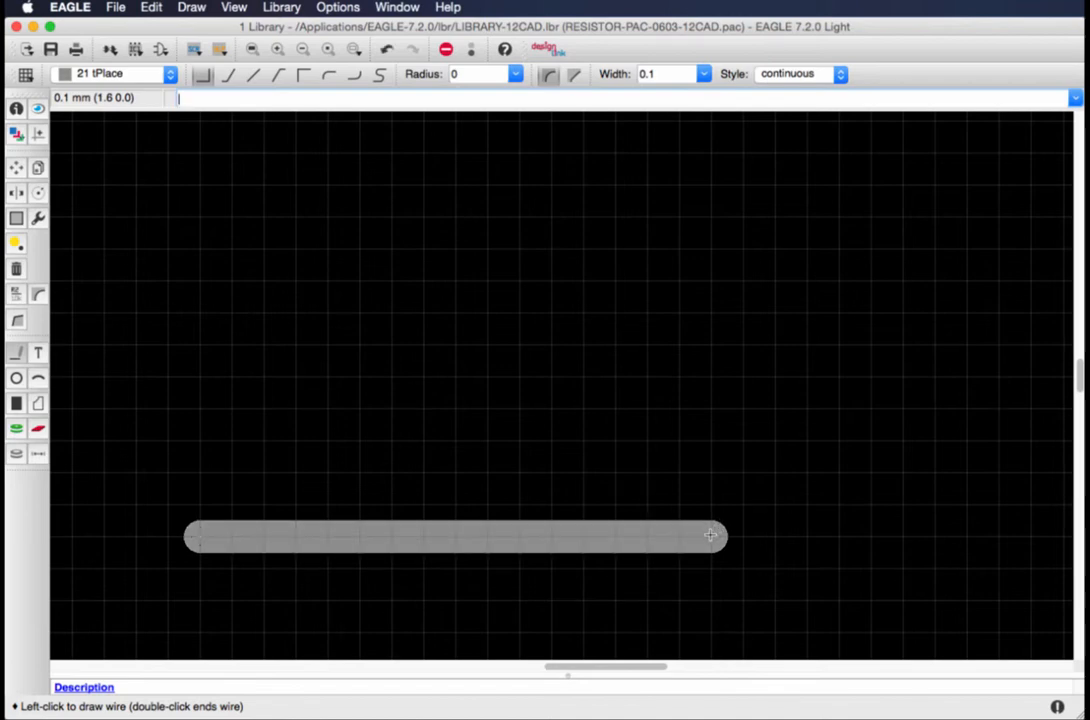
{"action": "left_click", "coordinate": [689, 534]}
{"action": "key", "text": "Escape"}
{"action": "left_click", "coordinate": [716, 521]}
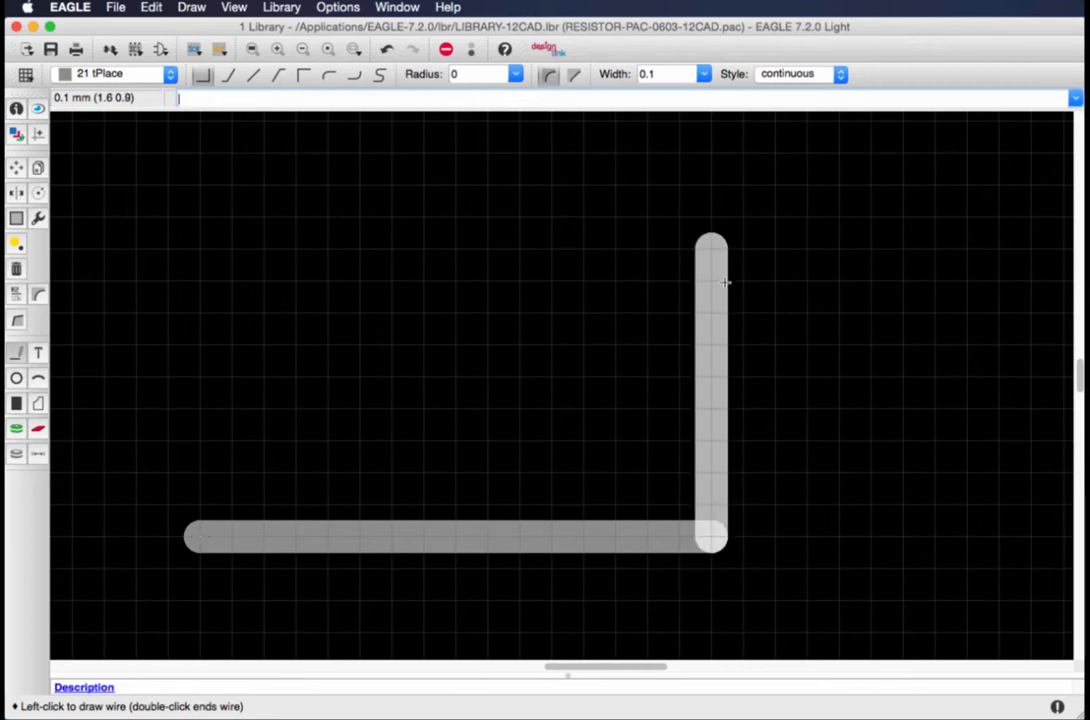
{"action": "double_click", "coordinate": [721, 283]}
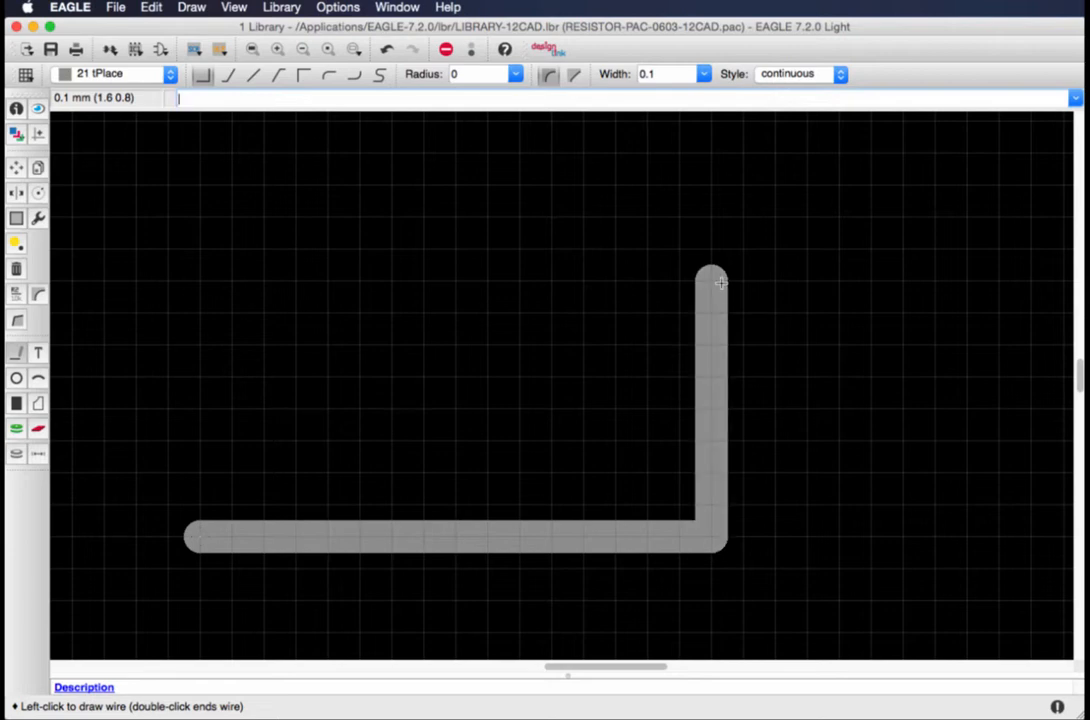
{"action": "left_click", "coordinate": [721, 283]}
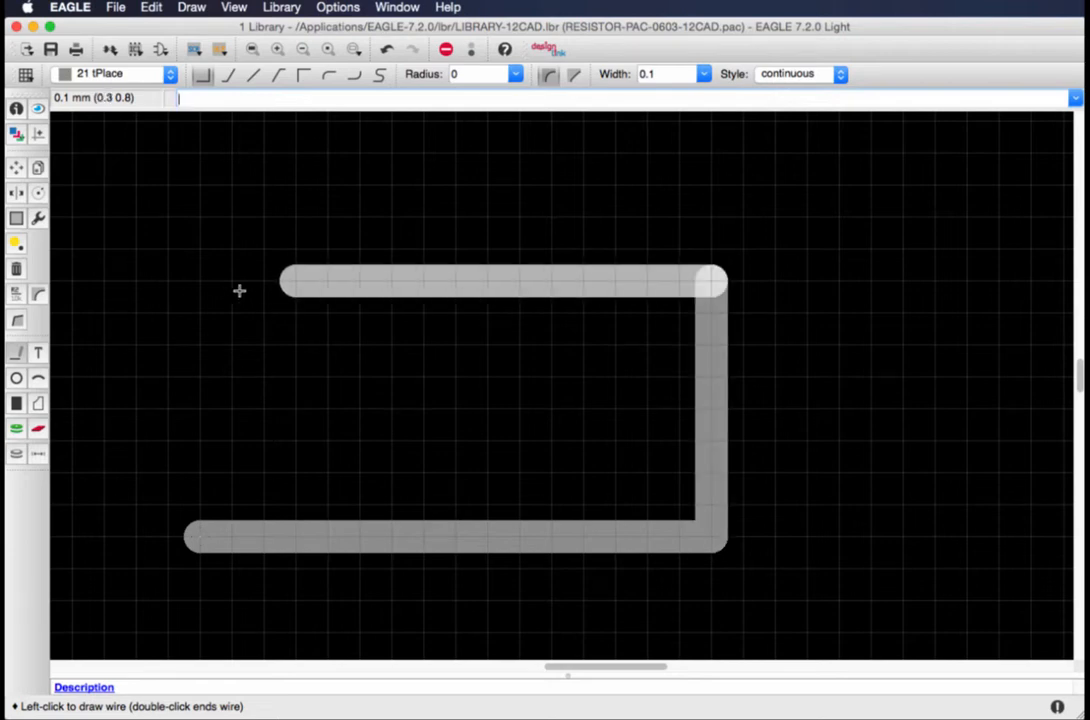
{"action": "left_click", "coordinate": [193, 288]}
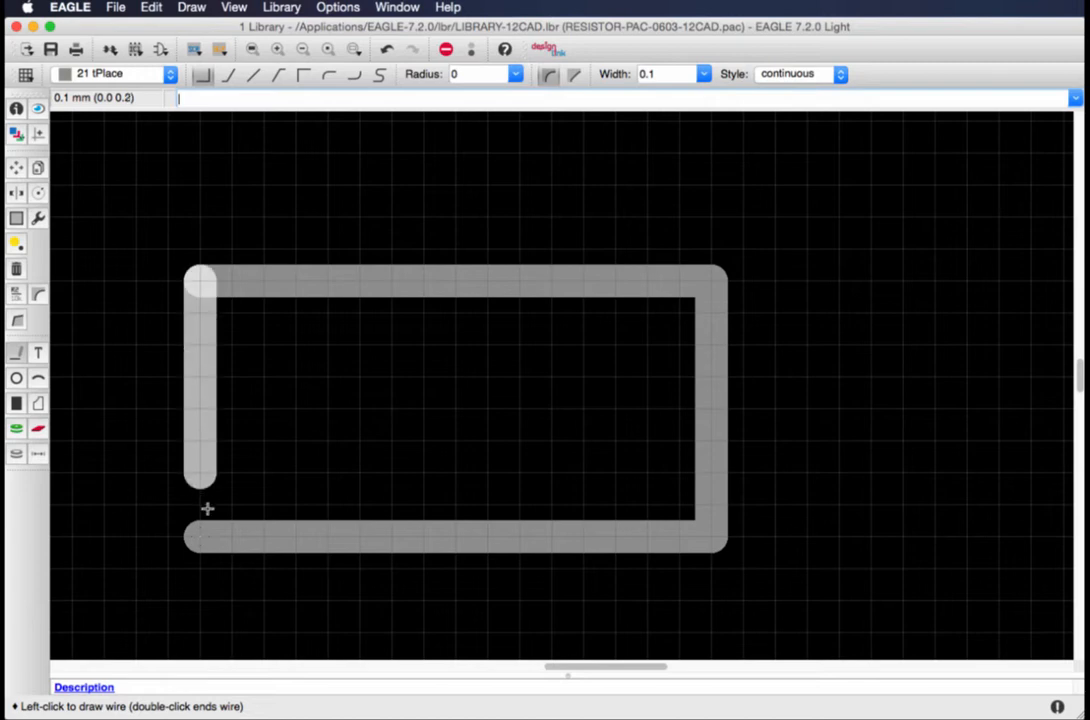
{"action": "left_click", "coordinate": [202, 539]}
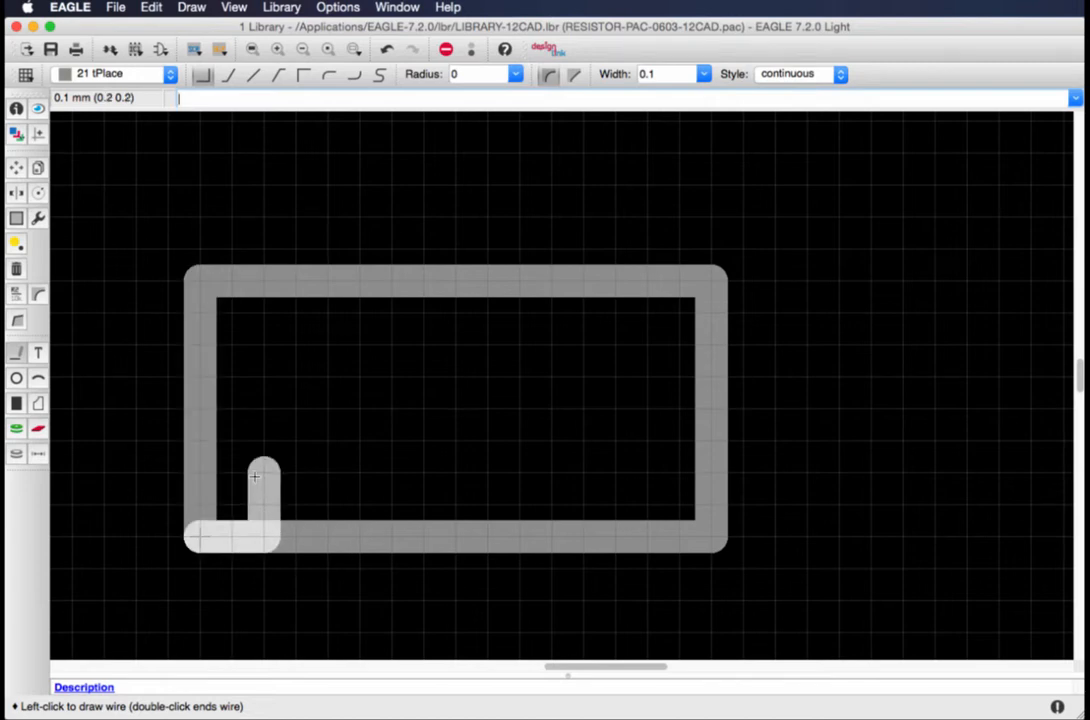
{"action": "key", "text": "Escape"}
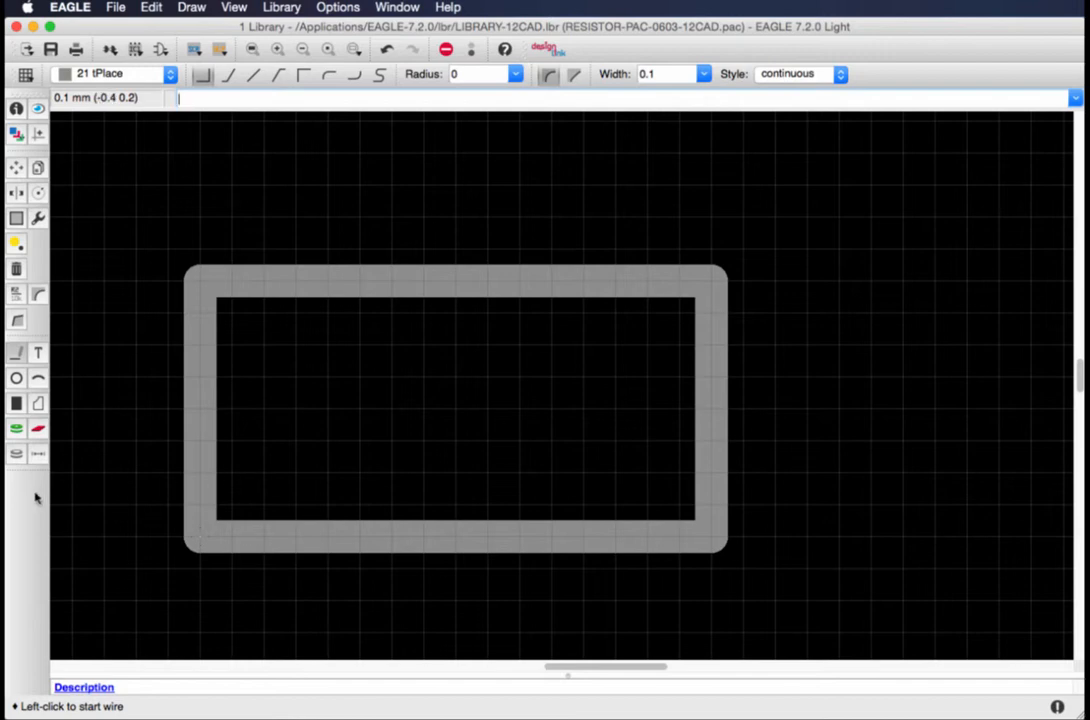
Step: Place two 0.3 x 0.8 mm SMD pads on the 1 Top layer, centred at (1.5 0.4) and (0.1 0.4) within the outline
{"action": "left_click", "coordinate": [41, 431]}
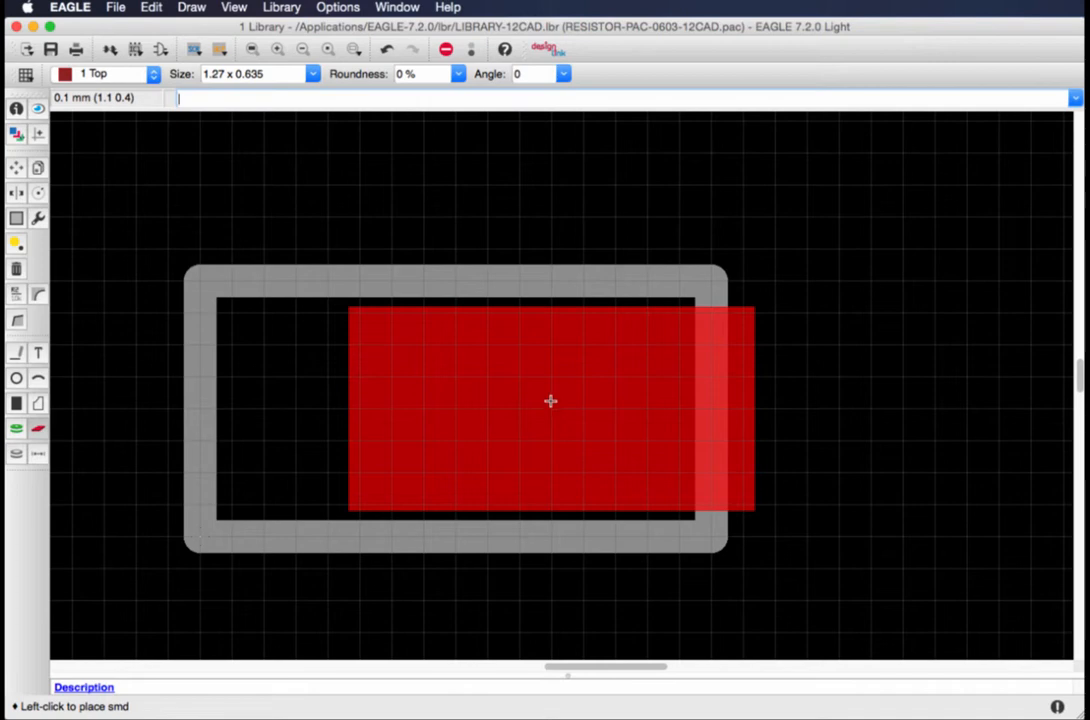
{"action": "left_click", "coordinate": [455, 407]}
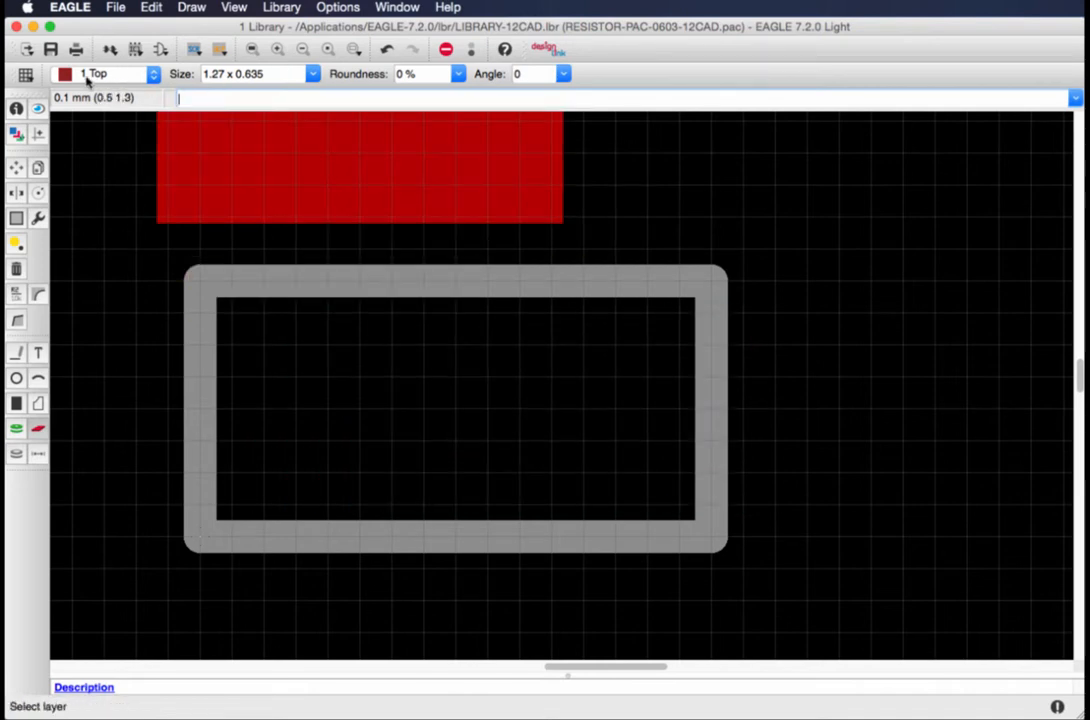
{"action": "left_click", "coordinate": [90, 80]}
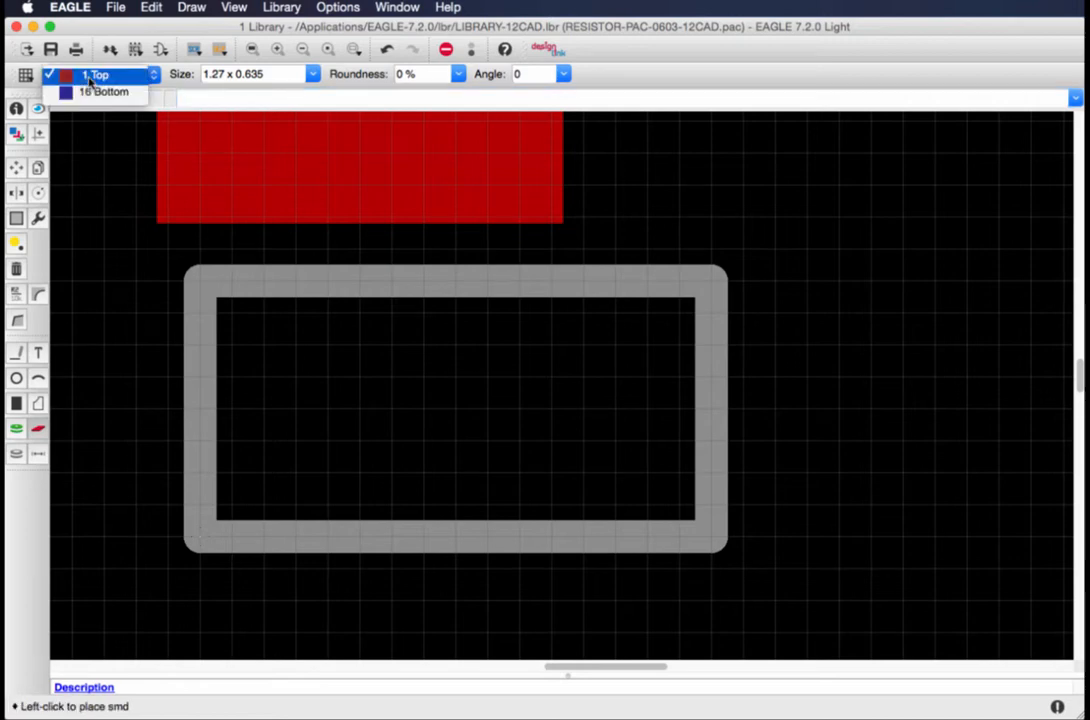
{"action": "left_click", "coordinate": [90, 78]}
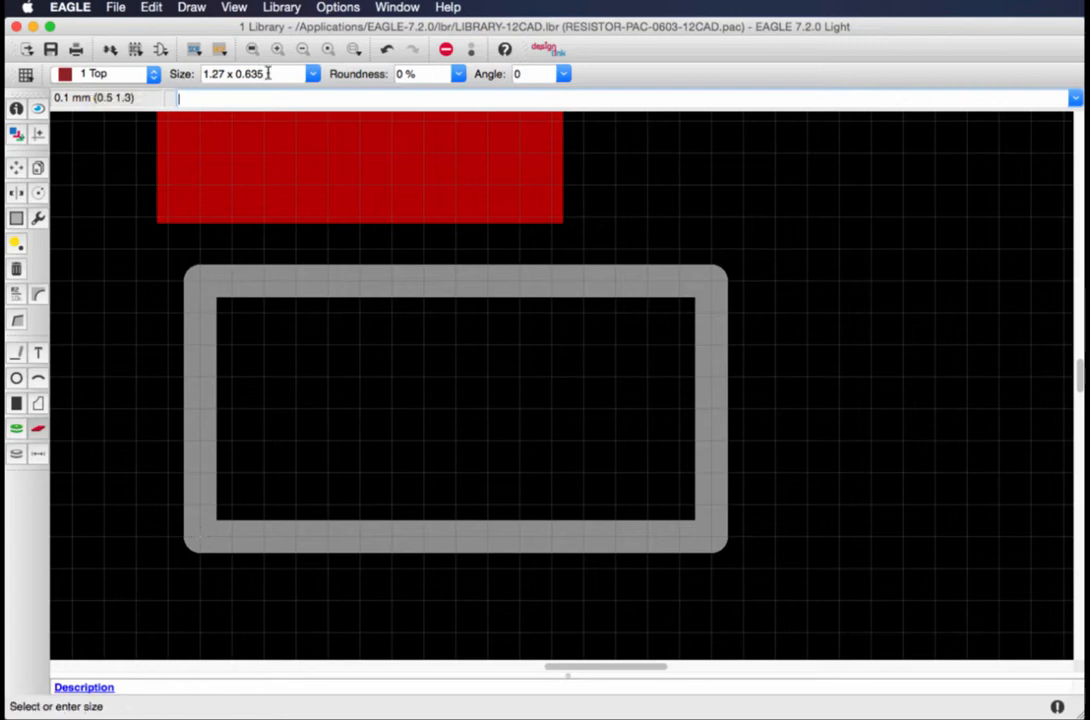
{"action": "left_click_drag", "start_coordinate": [268, 73], "coordinate": [200, 74]}
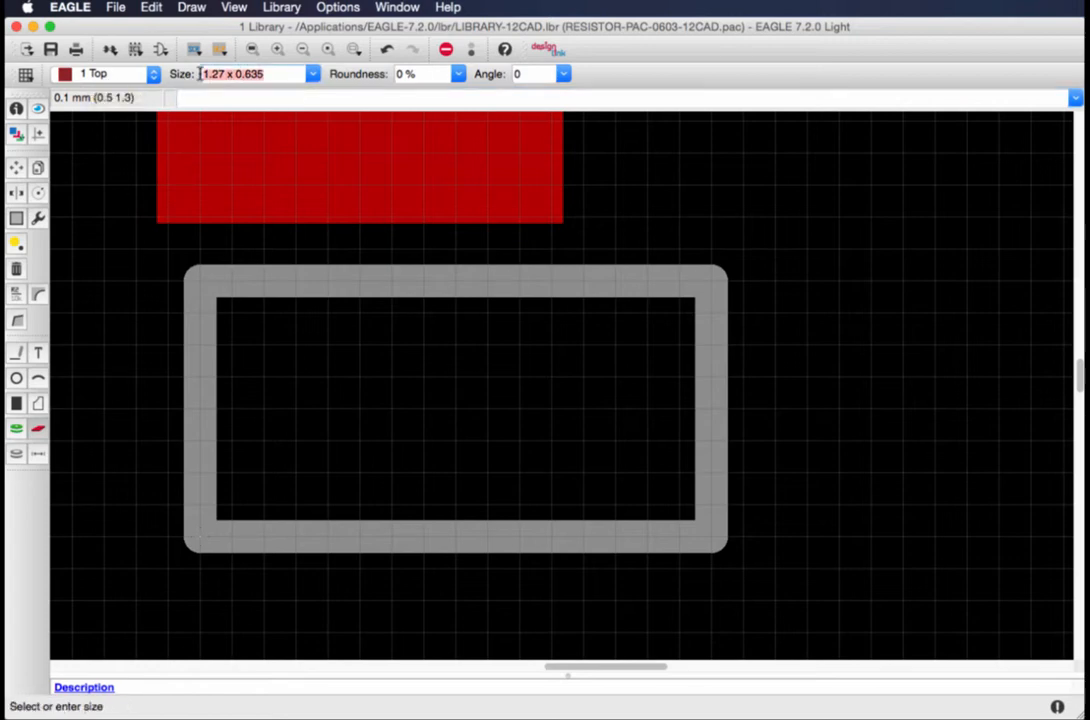
{"action": "key", "text": "BackSpace"}
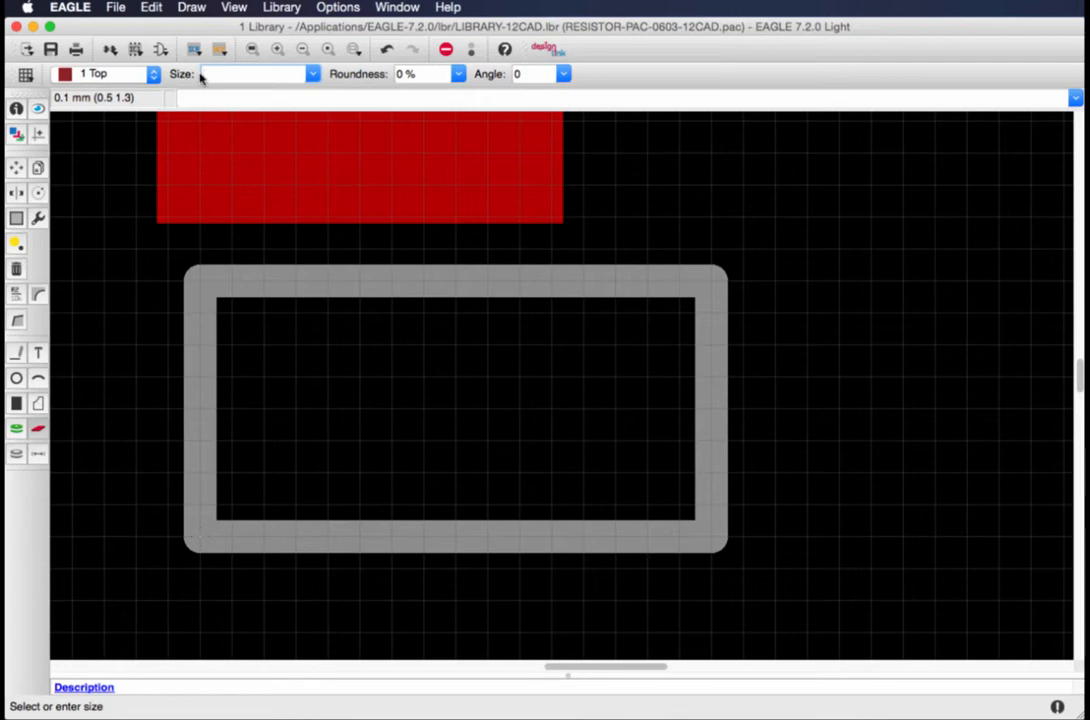
{"action": "type", "text": "0.3 x 0.8"}
{"action": "key", "text": "Return"}
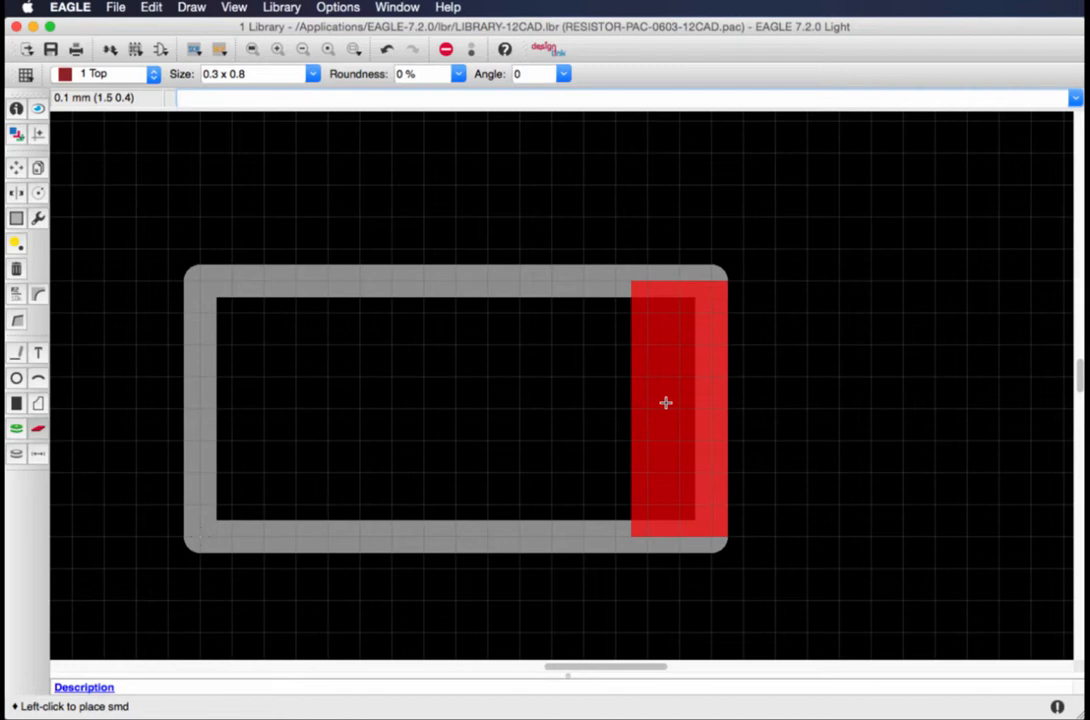
{"action": "left_click", "coordinate": [666, 402]}
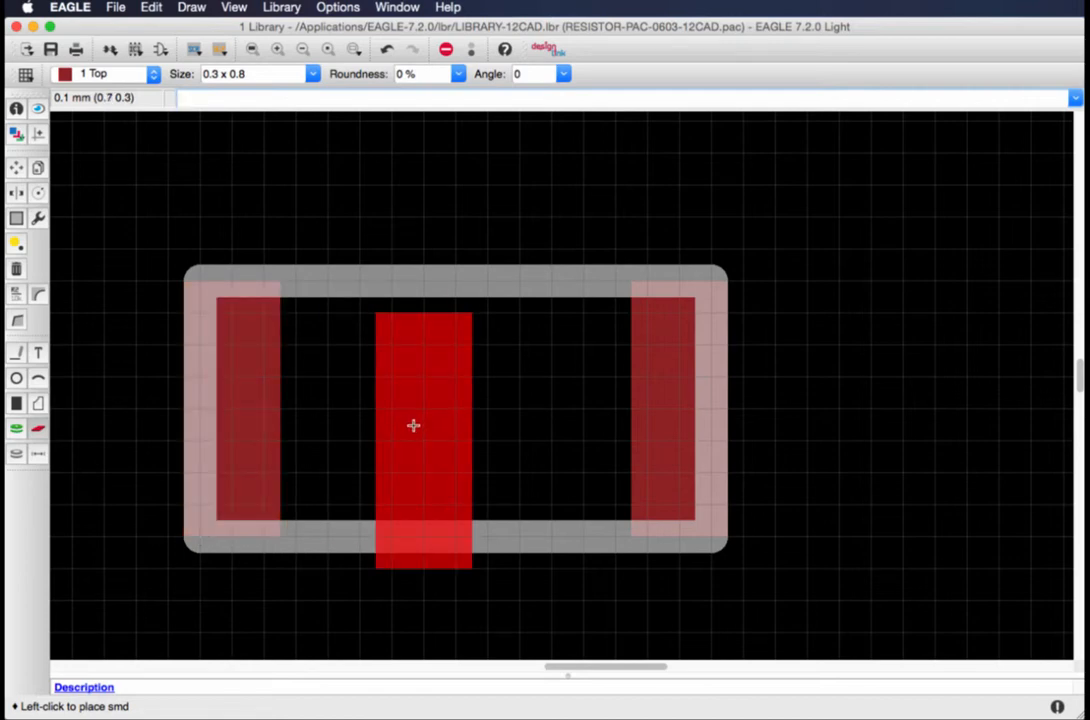
Step: Open the left pad's properties and set its SMD size to 0.6 x 0.8
{"action": "left_click", "coordinate": [16, 168]}
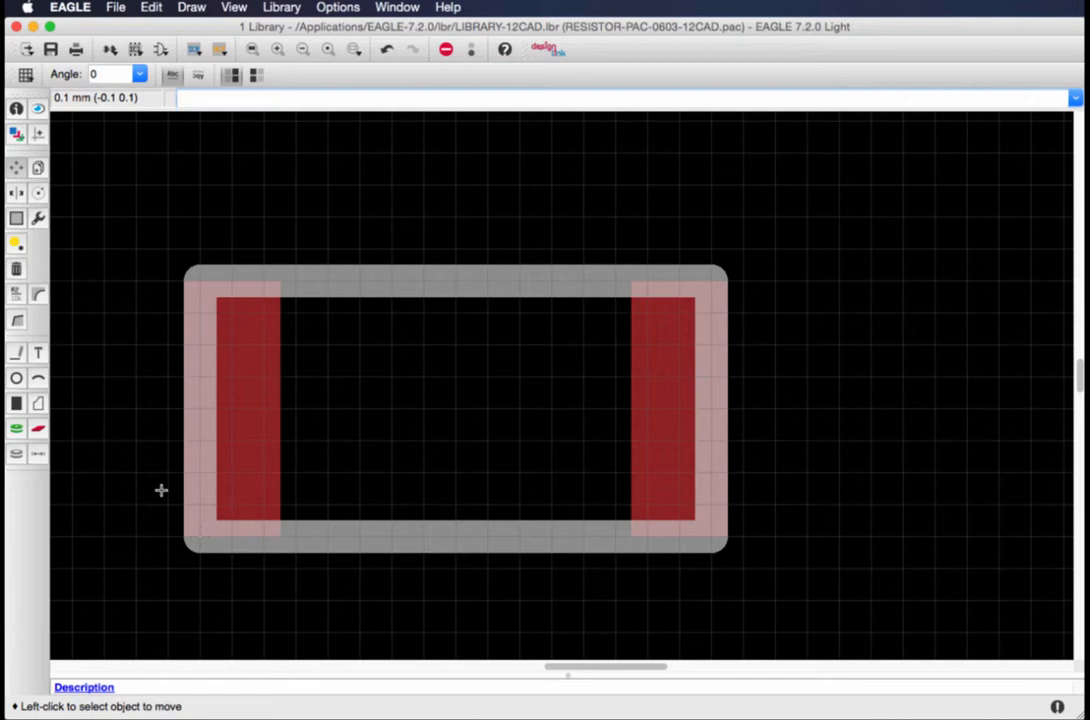
{"action": "scroll", "coordinate": [239, 392], "scroll_direction": "down", "scroll_amount": 2}
{"action": "right_click", "coordinate": [239, 392]}
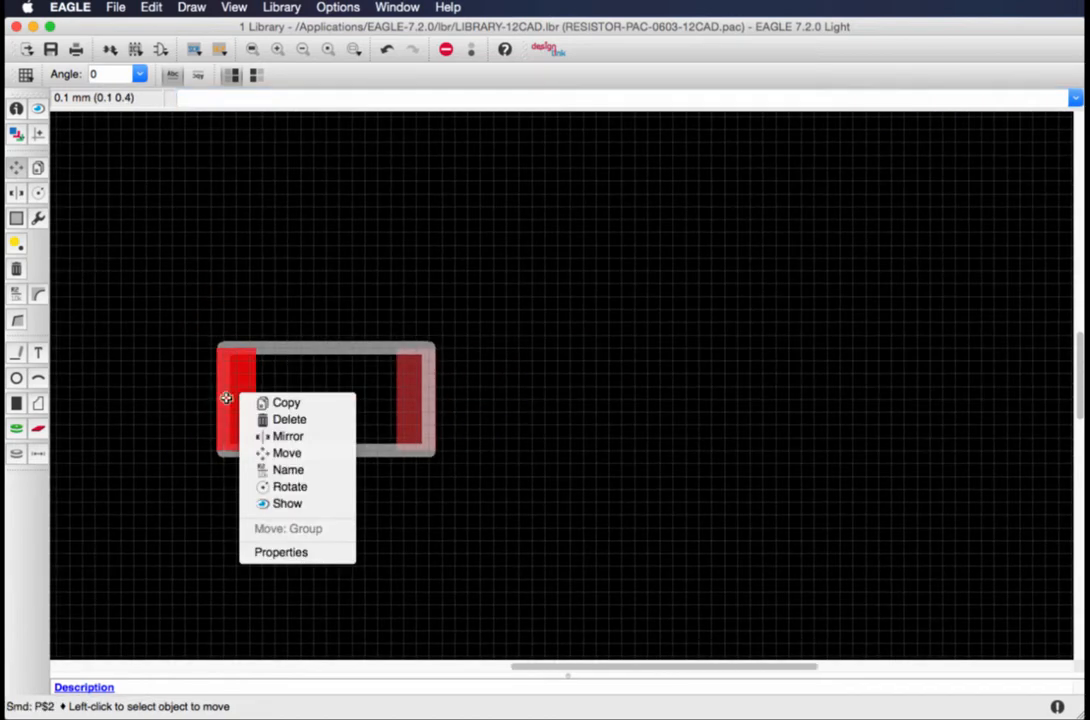
{"action": "left_click", "coordinate": [202, 394]}
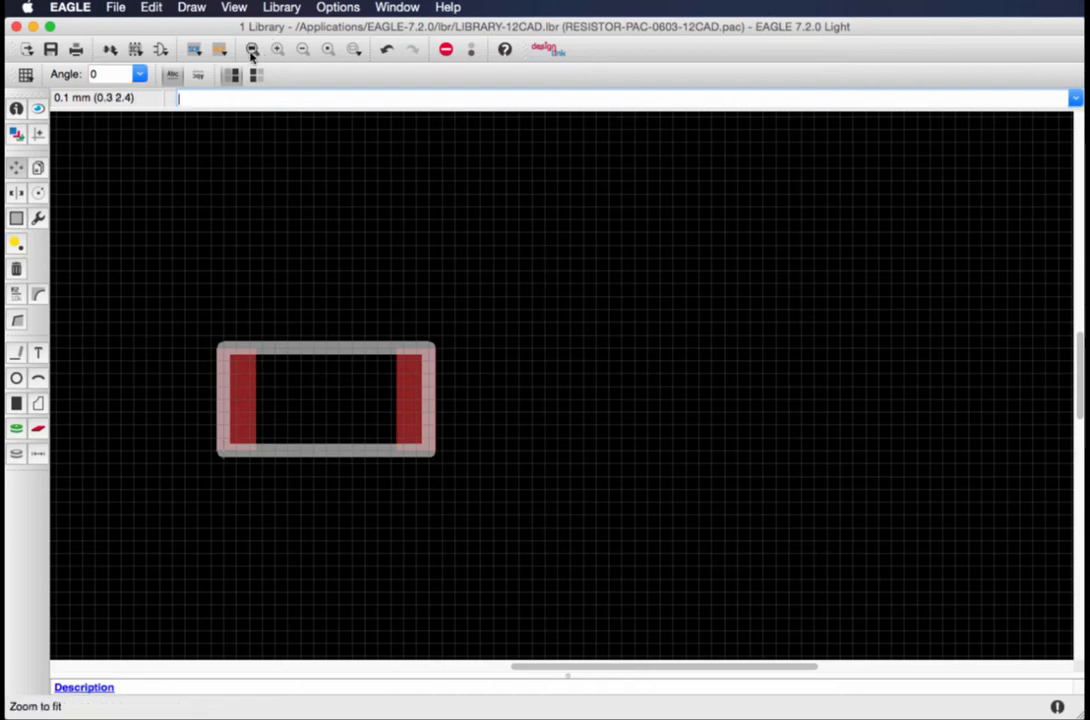
{"action": "left_click", "coordinate": [252, 49]}
{"action": "scroll", "coordinate": [218, 422], "scroll_direction": "up", "scroll_amount": 1}
{"action": "scroll", "coordinate": [218, 422], "scroll_direction": "down", "scroll_amount": 2}
{"action": "right_click", "coordinate": [218, 422]}
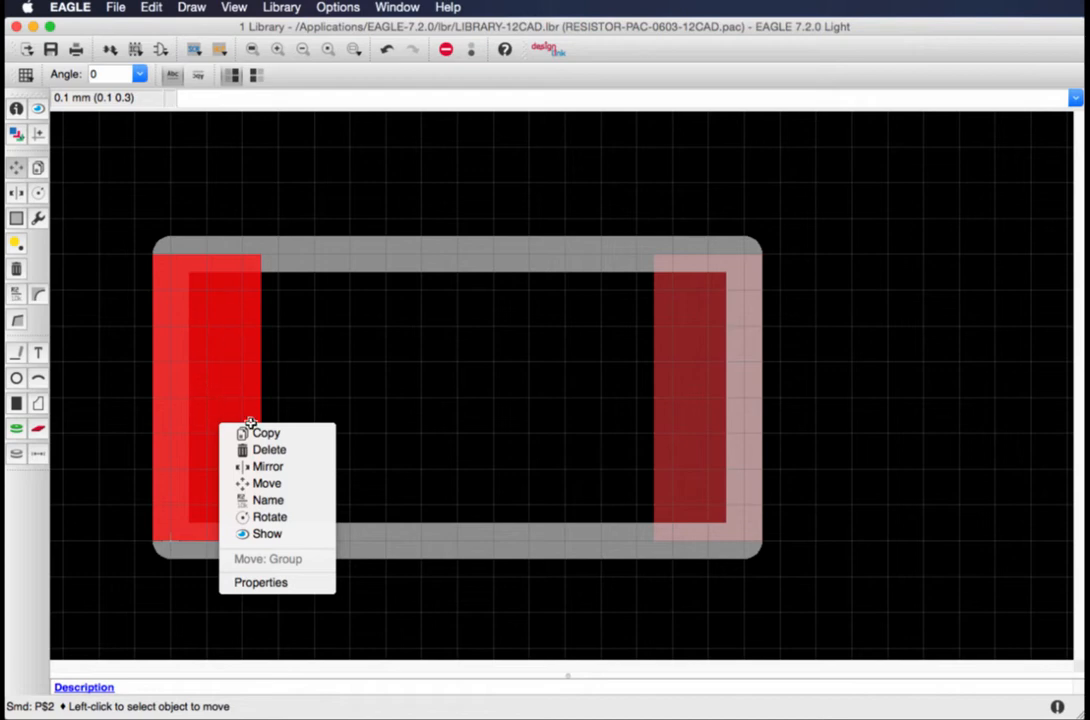
{"action": "left_click", "coordinate": [297, 584]}
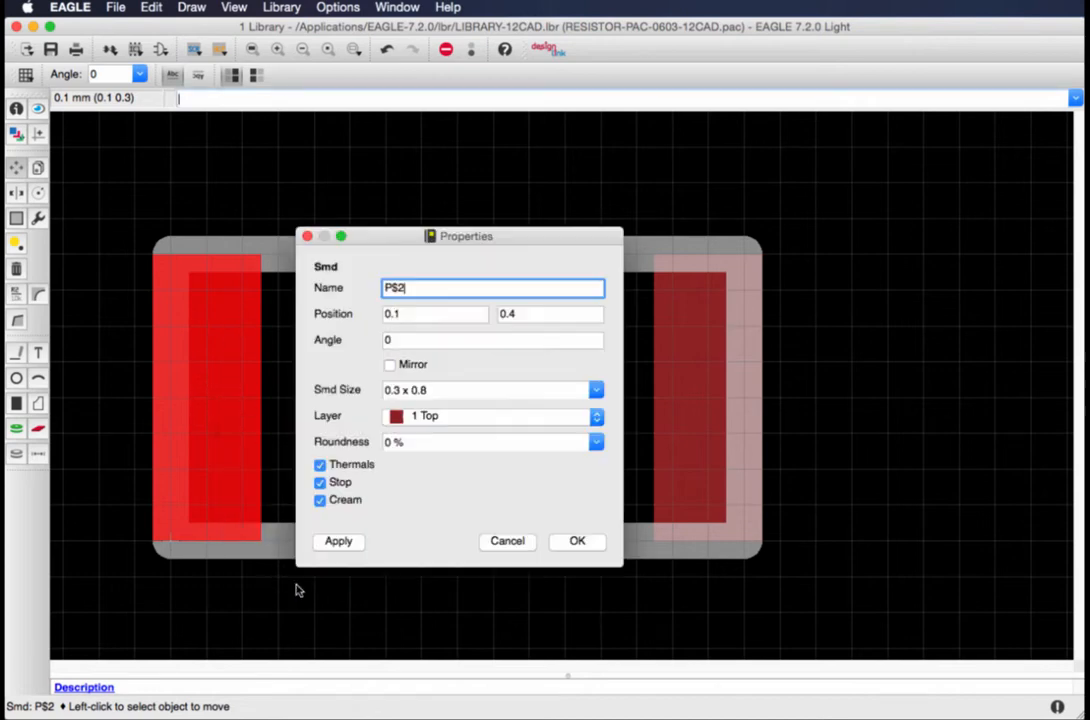
{"action": "left_click_drag", "start_coordinate": [471, 228], "coordinate": [505, 164]}
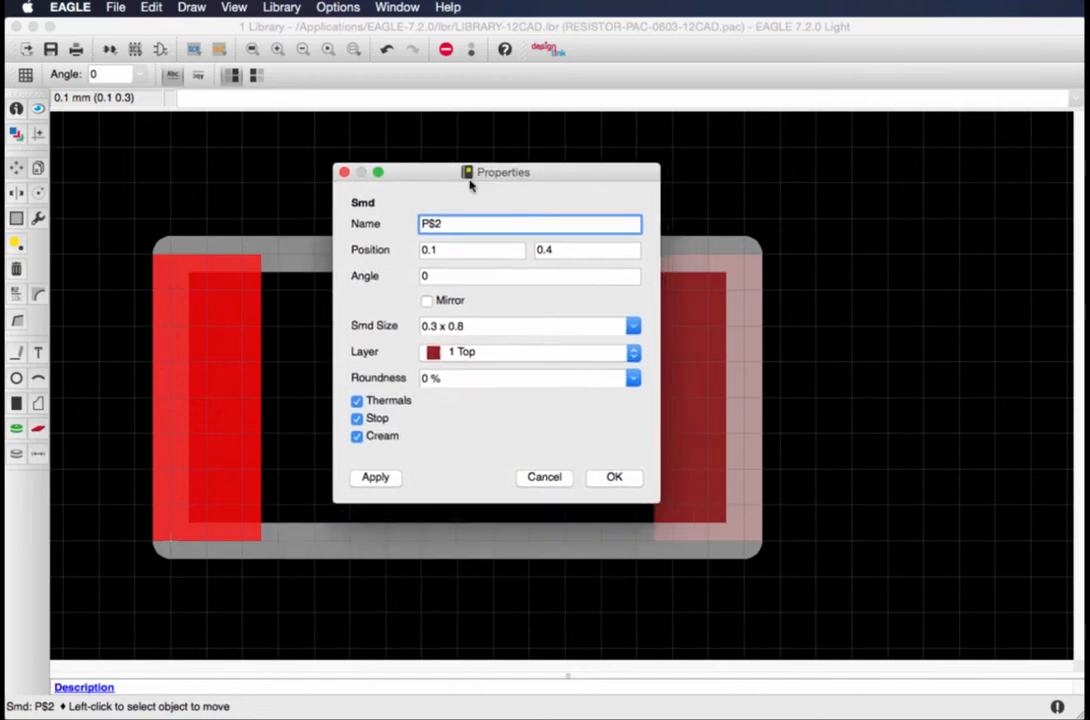
{"action": "left_click", "coordinate": [433, 329]}
{"action": "key", "text": "BackSpace"}
{"action": "type", "text": "1"}
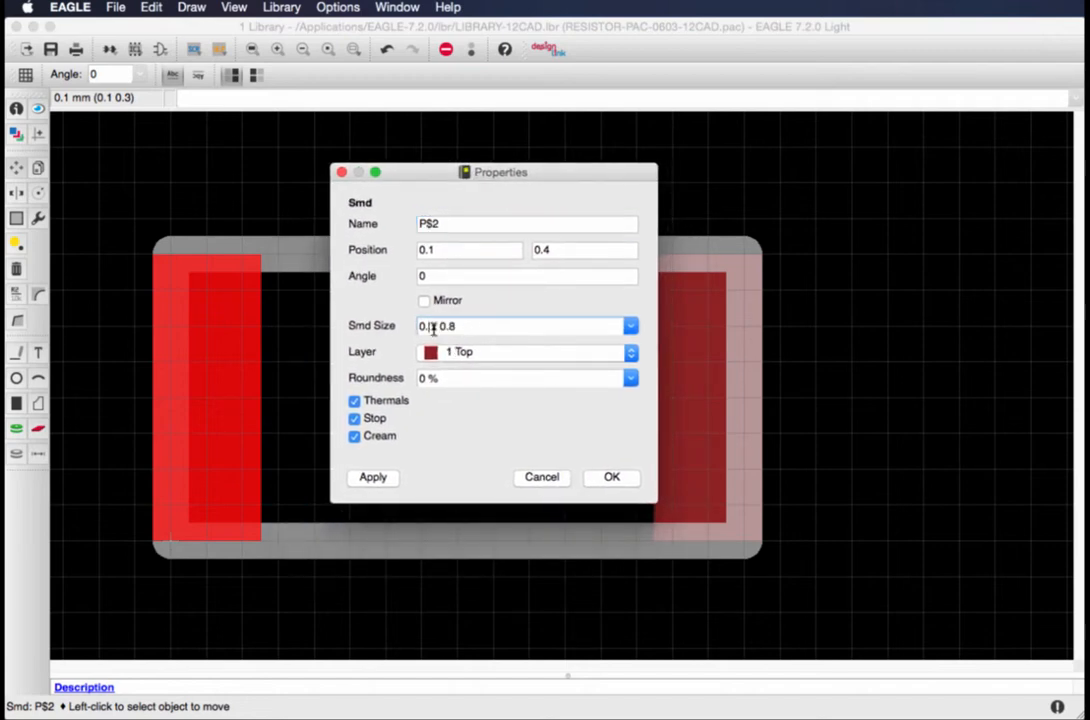
{"action": "type", "text": "6"}
Step: Rename the left pad P1, apply its properties, and move it 0.1 mm outward to the left
{"action": "left_click_drag", "start_coordinate": [438, 222], "coordinate": [402, 222]}
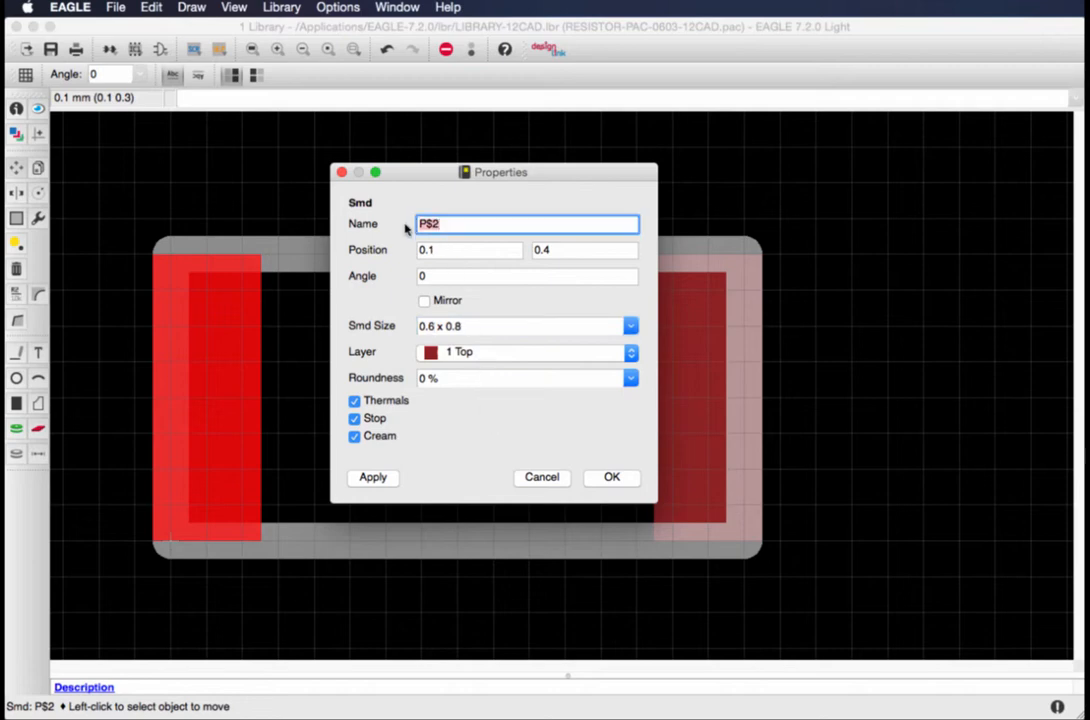
{"action": "type", "text": "P1"}
{"action": "left_click", "coordinate": [380, 478]}
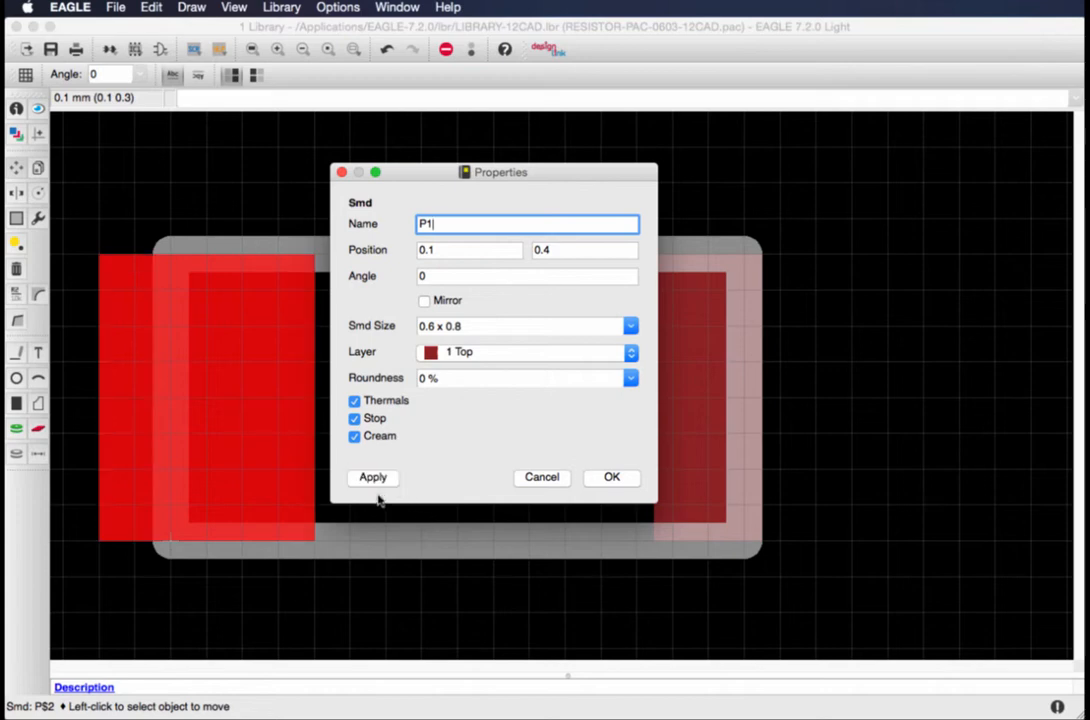
{"action": "left_click", "coordinate": [615, 477]}
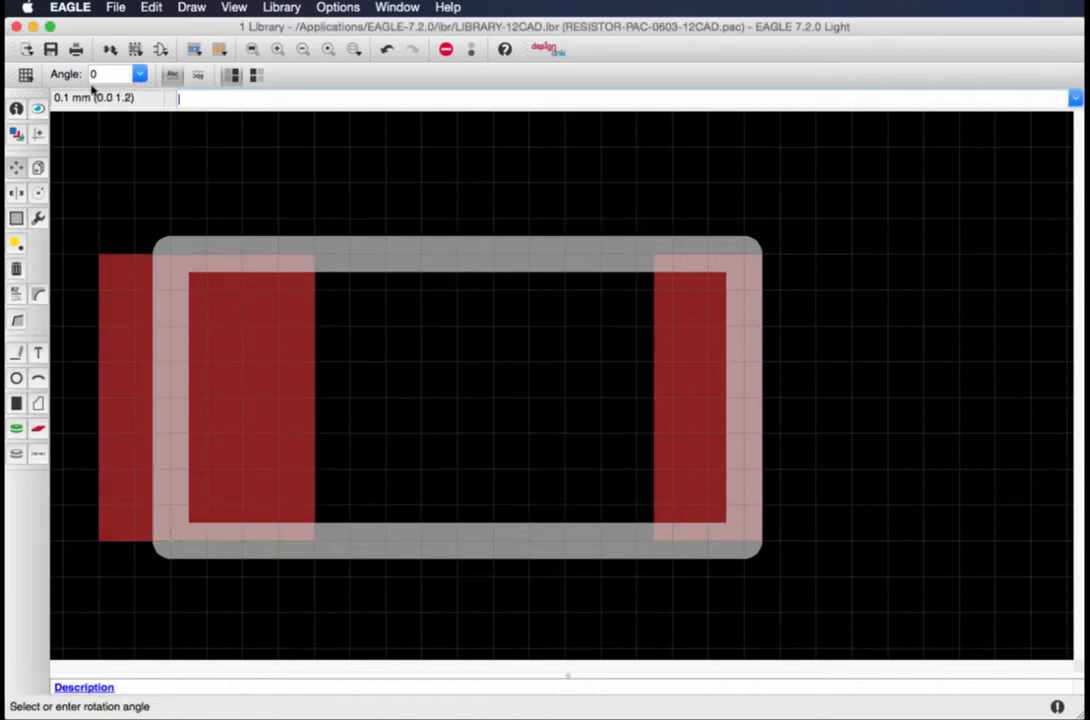
{"action": "left_click", "coordinate": [264, 338]}
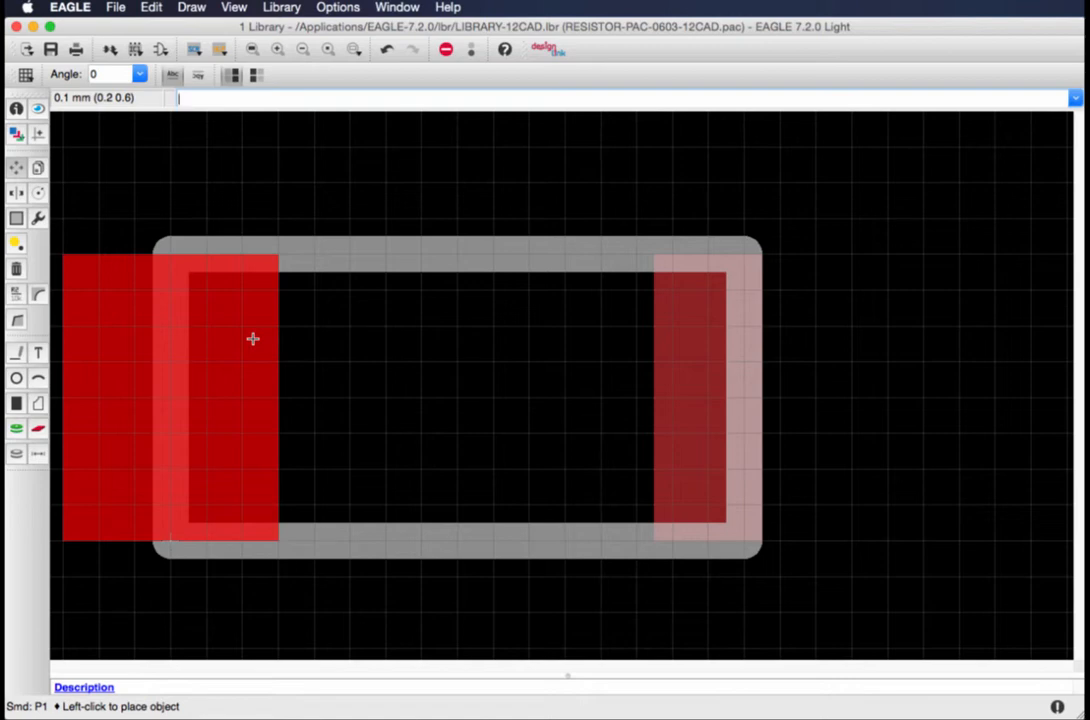
{"action": "left_click", "coordinate": [253, 339]}
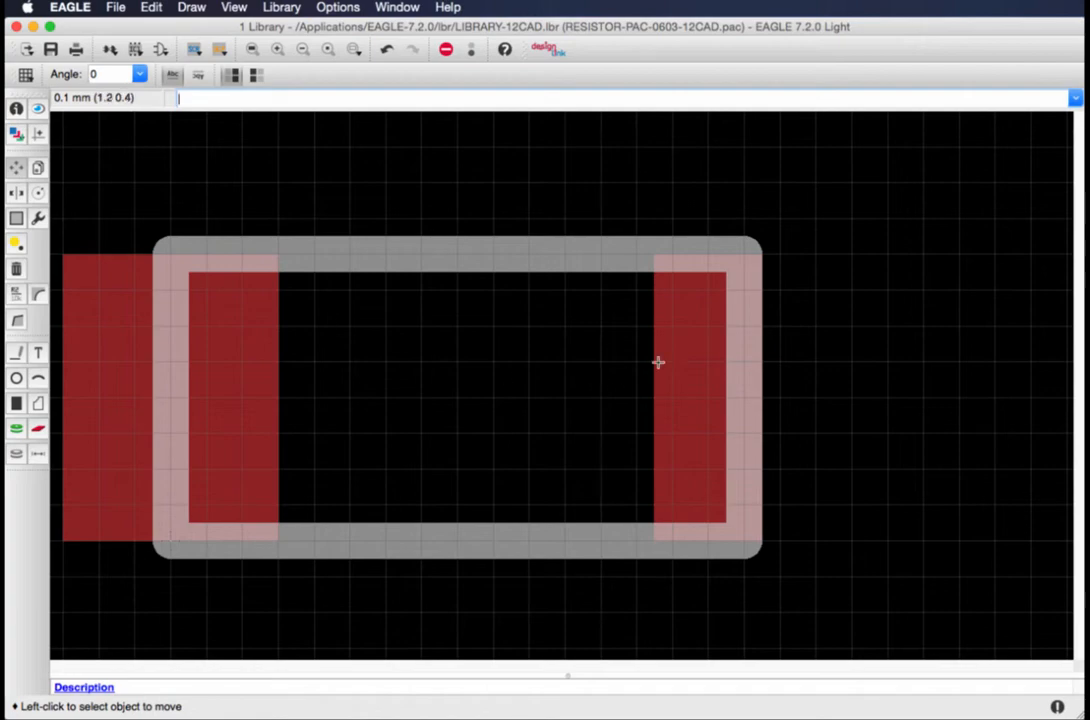
{"action": "right_click", "coordinate": [694, 346]}
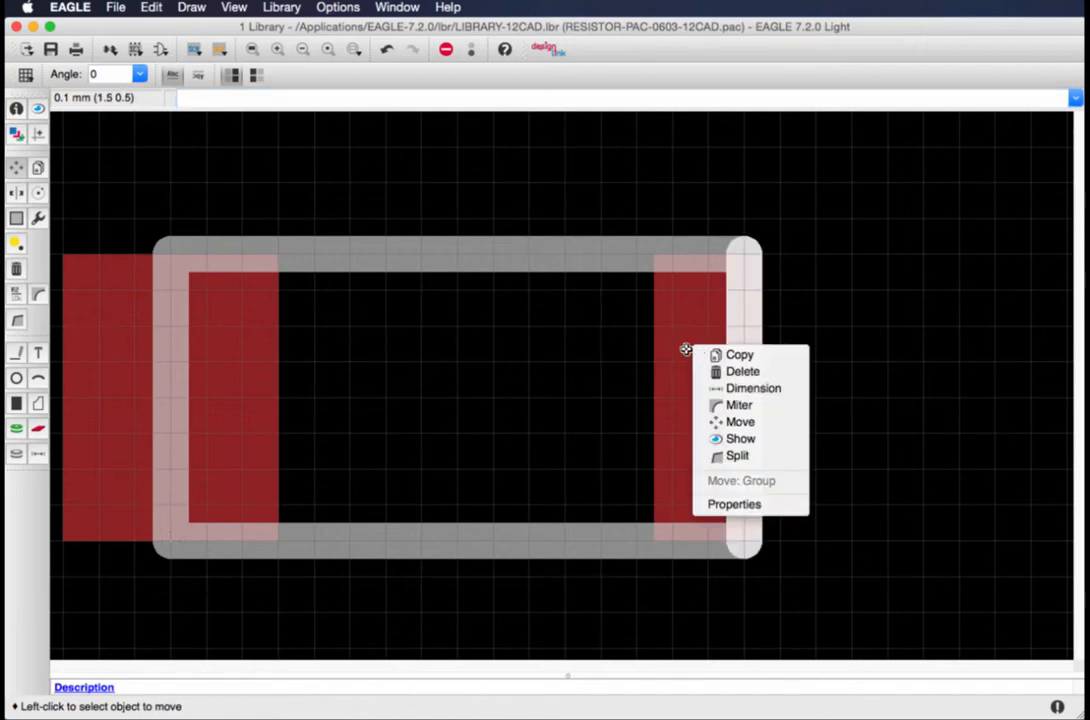
{"action": "key", "text": "Escape"}
{"action": "scroll", "coordinate": [681, 341], "scroll_direction": "up", "scroll_amount": 5}
{"action": "scroll", "coordinate": [680, 343], "scroll_direction": "down", "scroll_amount": 5}
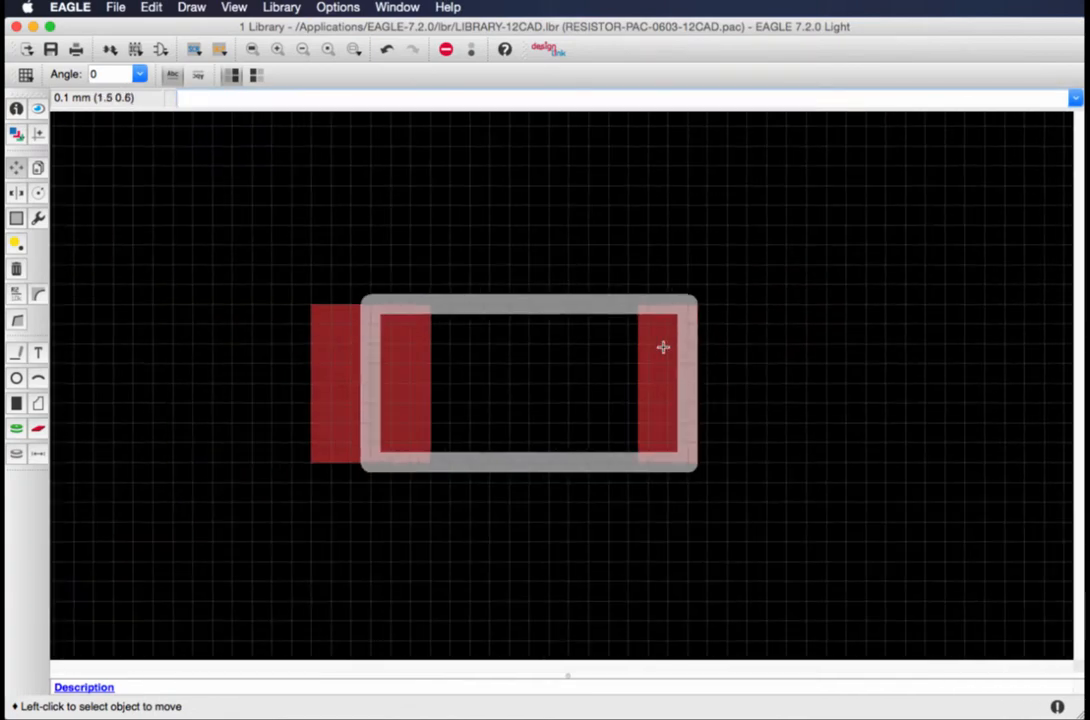
{"action": "scroll", "coordinate": [664, 348], "scroll_direction": "up", "scroll_amount": 5}
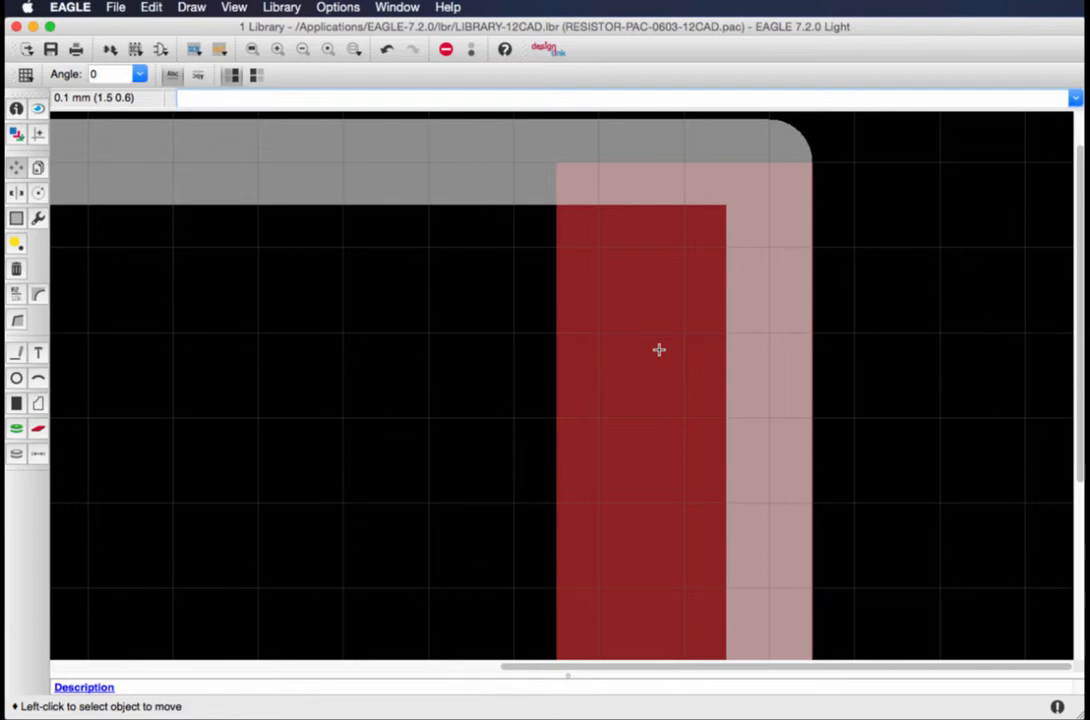
{"action": "left_click", "coordinate": [252, 49]}
{"action": "scroll", "coordinate": [891, 380], "scroll_direction": "up", "scroll_amount": 3}
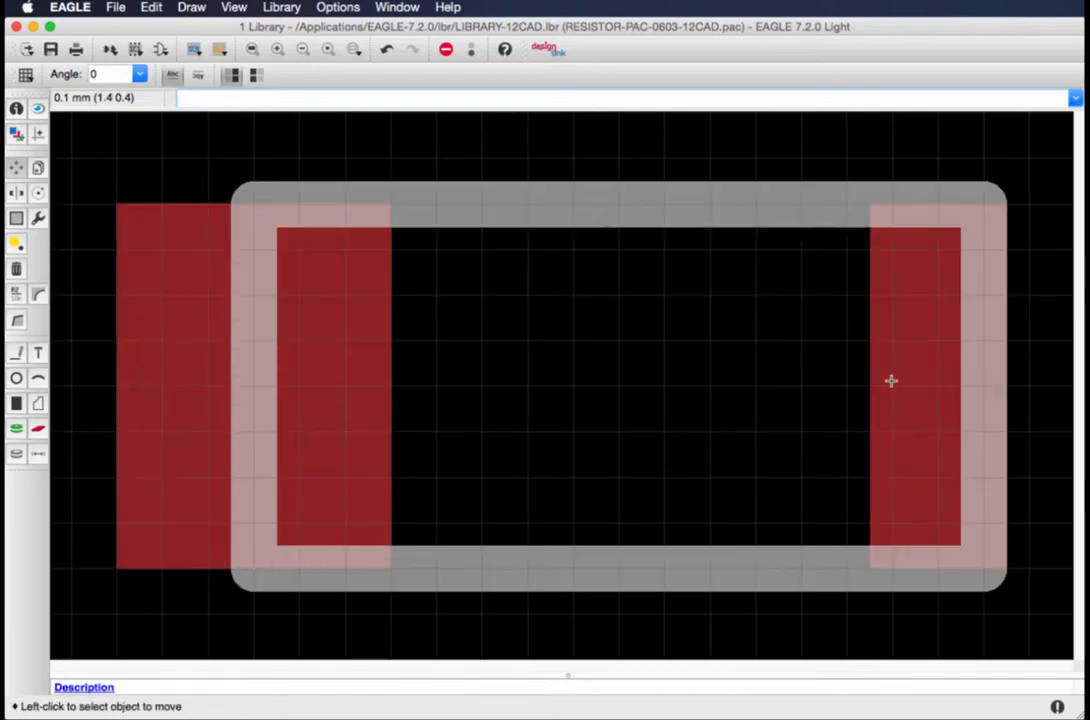
{"action": "scroll", "coordinate": [891, 380], "scroll_direction": "down", "scroll_amount": 3}
{"action": "right_click", "coordinate": [893, 383]}
{"action": "key", "text": "Escape"}
{"action": "scroll", "coordinate": [873, 508], "scroll_direction": "up", "scroll_amount": 3}
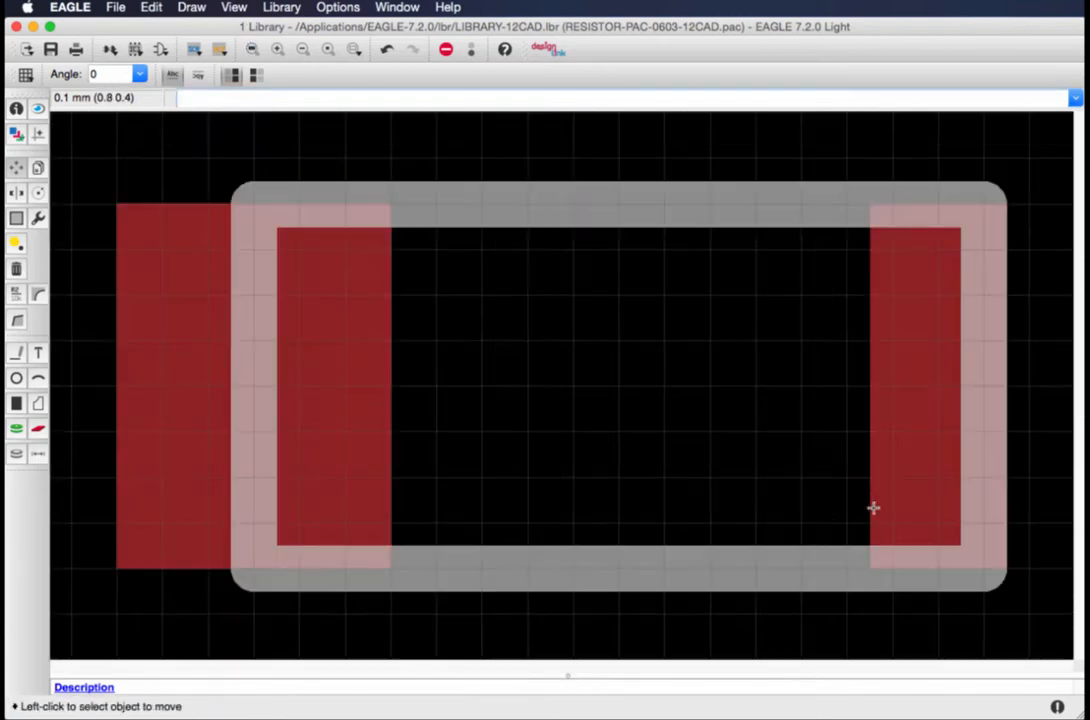
{"action": "scroll", "coordinate": [915, 436], "scroll_direction": "down", "scroll_amount": 3}
{"action": "right_click", "coordinate": [861, 438]}
{"action": "key", "text": "Escape"}
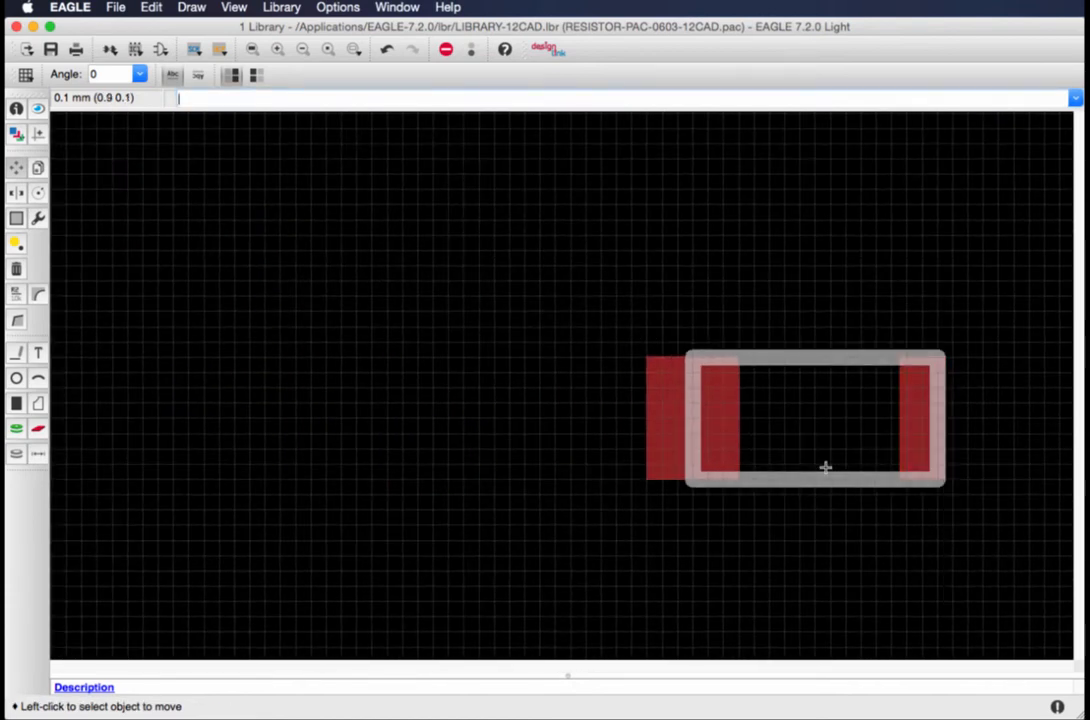
{"action": "left_click", "coordinate": [252, 49]}
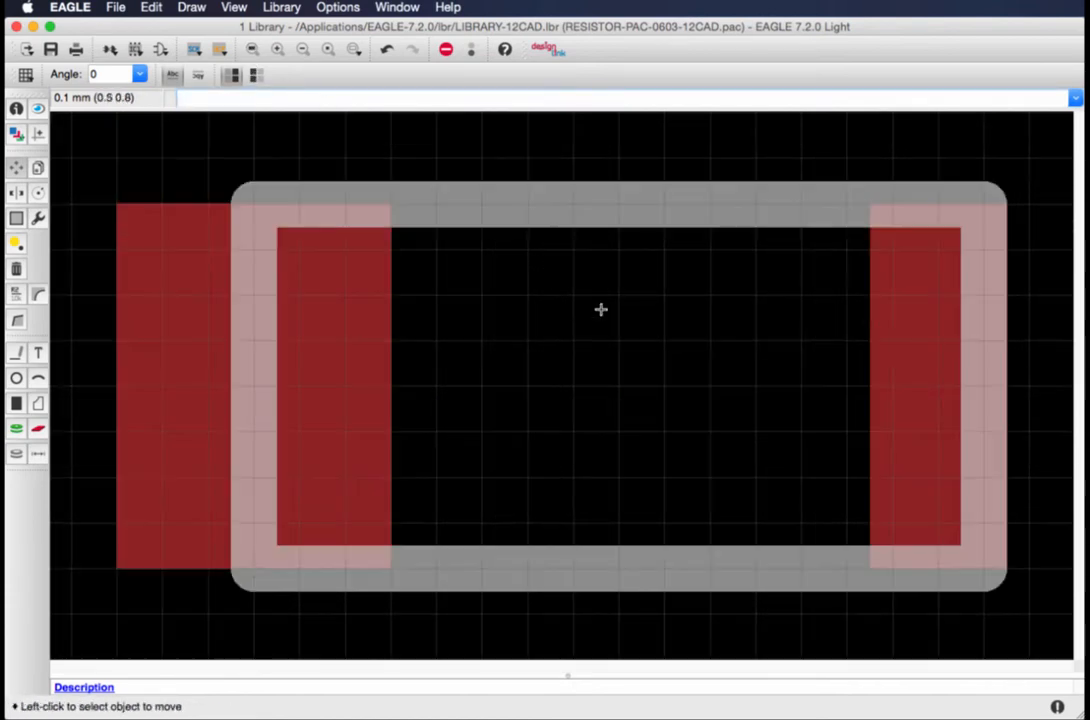
Step: Rename the right pad P2 and set its SMD size to 0.6 x 0.8 in its properties
{"action": "right_click", "coordinate": [907, 326]}
{"action": "left_click", "coordinate": [930, 486]}
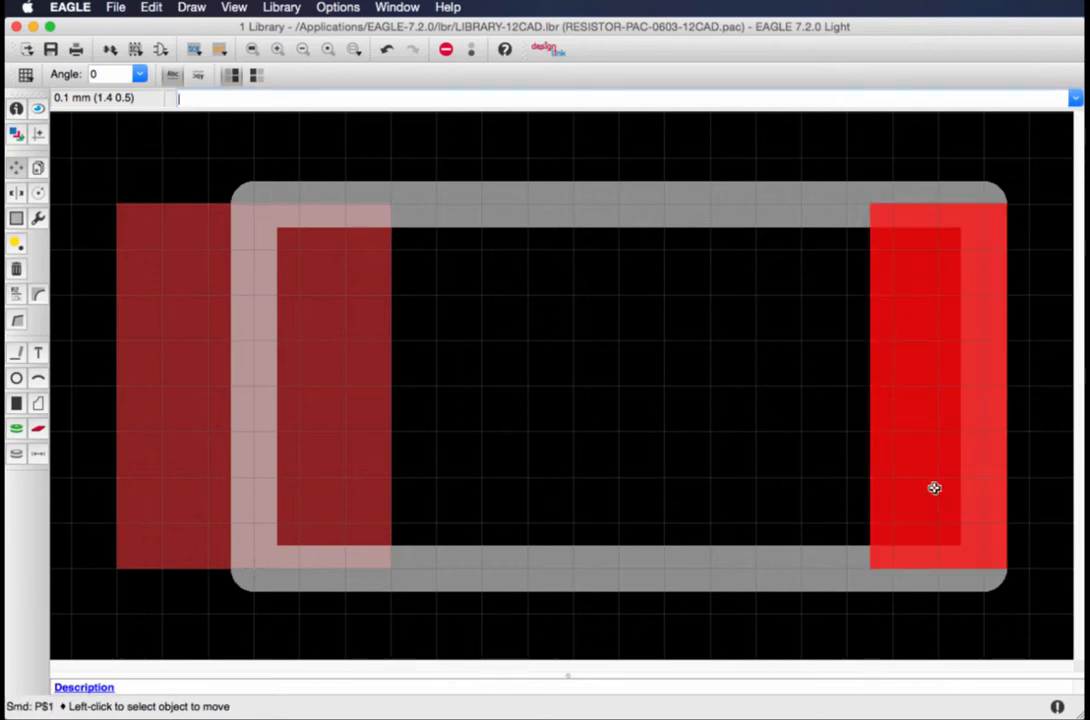
{"action": "key", "text": "BackSpace"}
{"action": "key", "text": "BackSpace"}
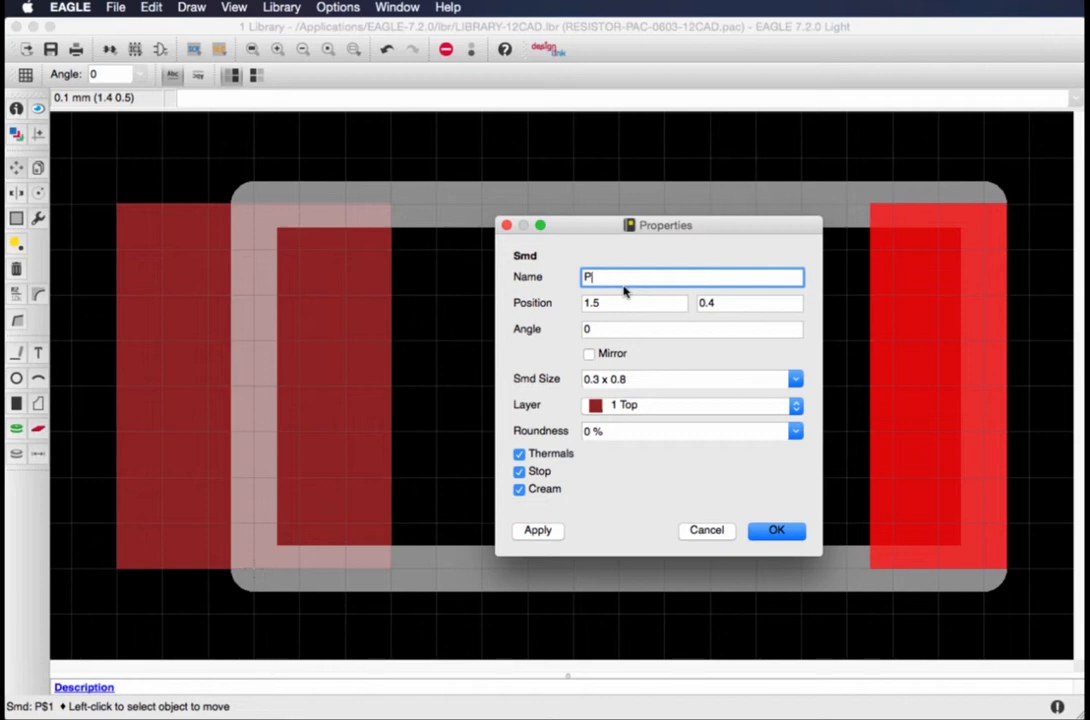
{"action": "type", "text": "2"}
{"action": "left_click", "coordinate": [593, 379]}
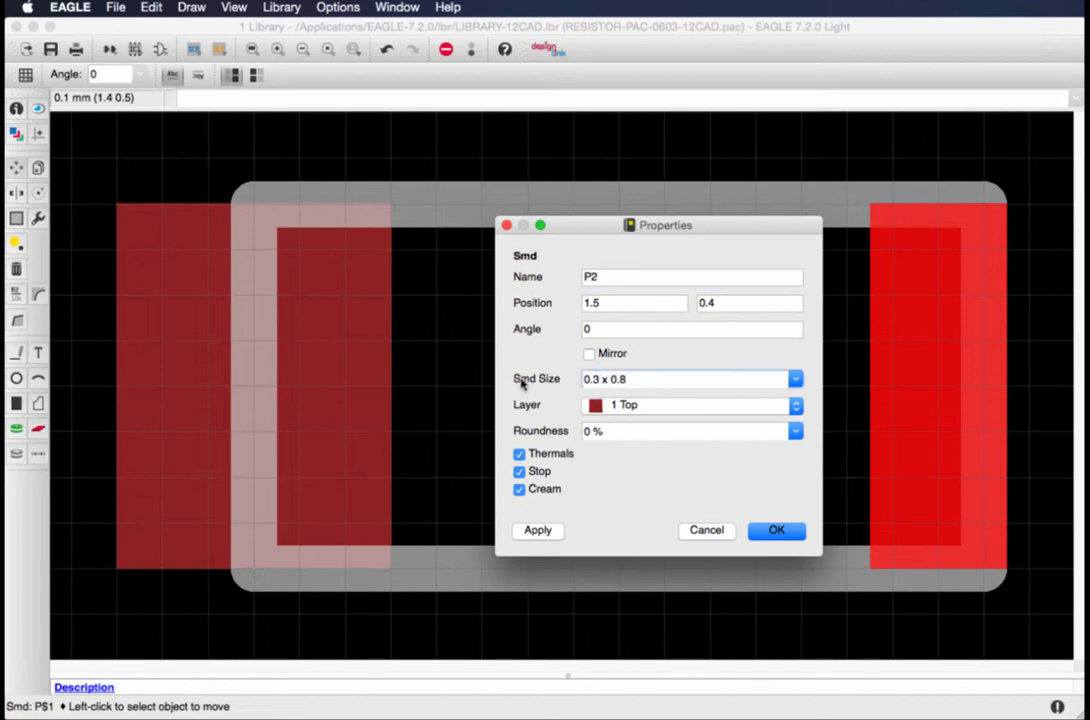
{"action": "key", "text": "BackSpace"}
{"action": "type", "text": "6"}
{"action": "left_click", "coordinate": [780, 538]}
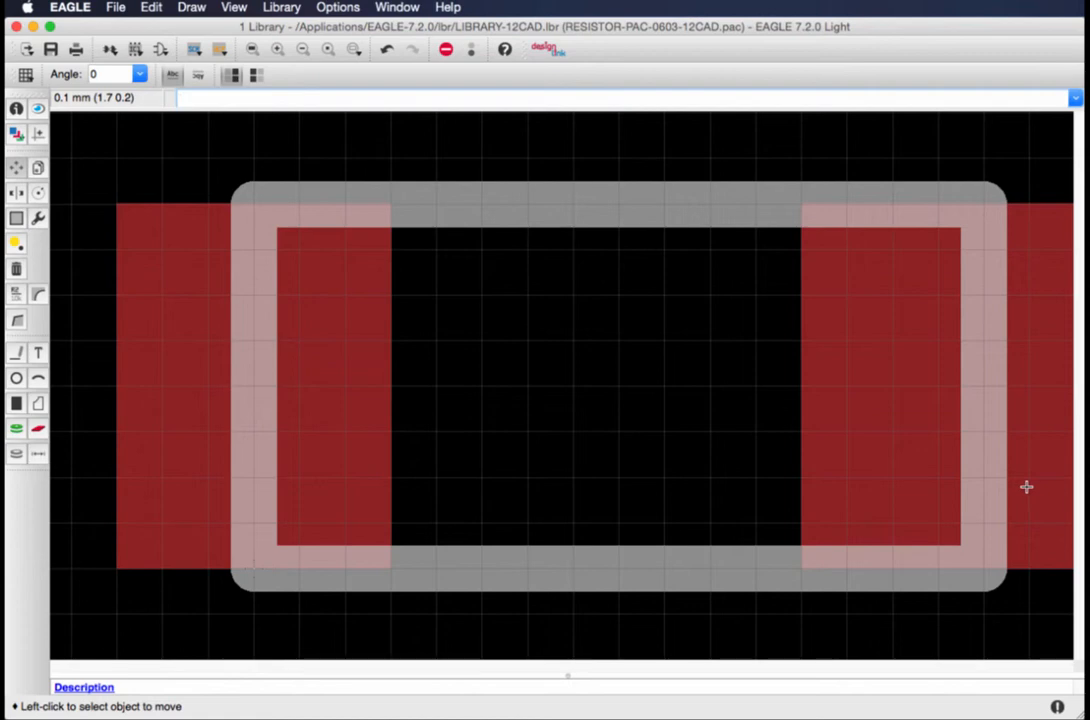
Step: Move pad P2 0.1 mm outward to the right
{"action": "left_click", "coordinate": [252, 50]}
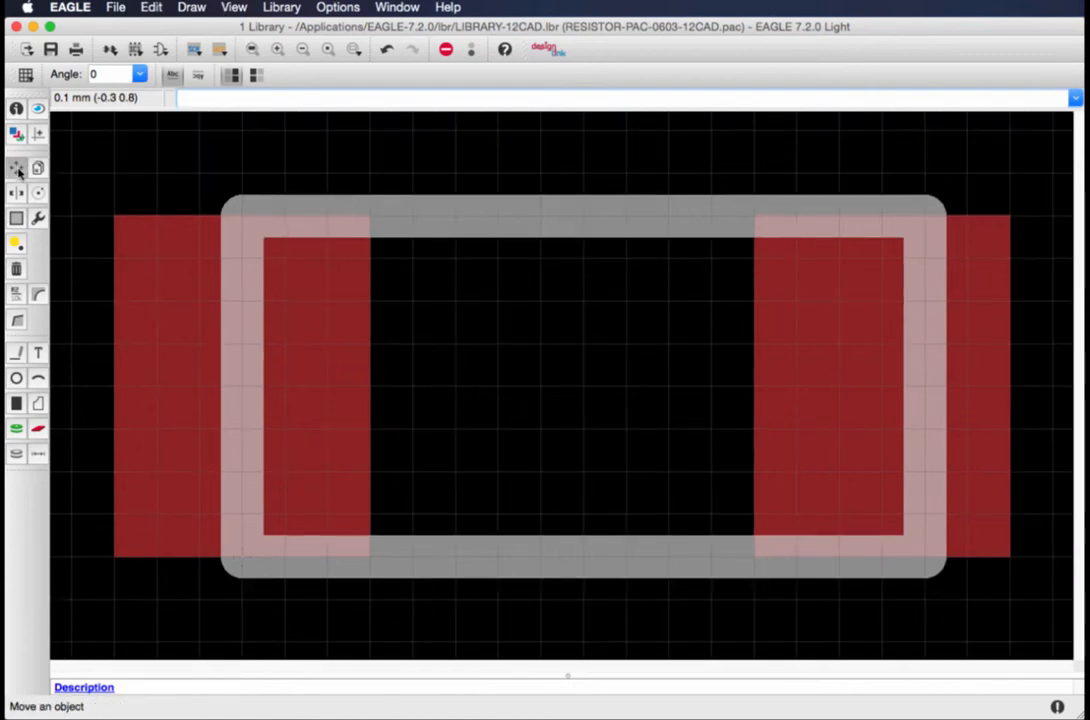
{"action": "left_click", "coordinate": [827, 370]}
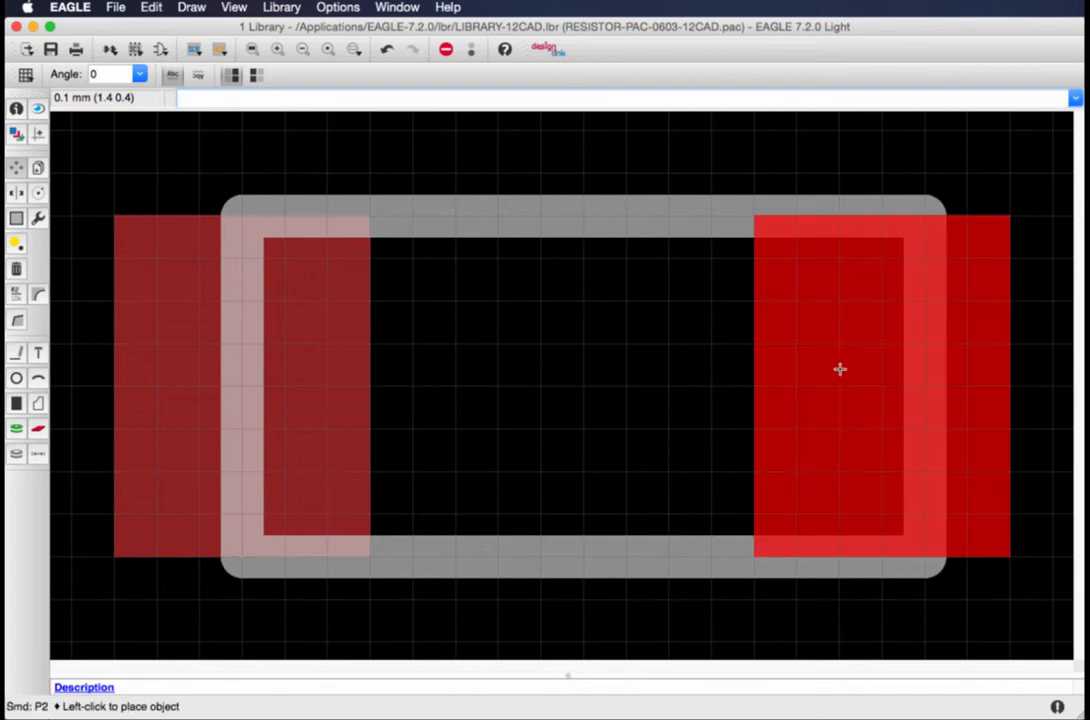
{"action": "left_click", "coordinate": [867, 371]}
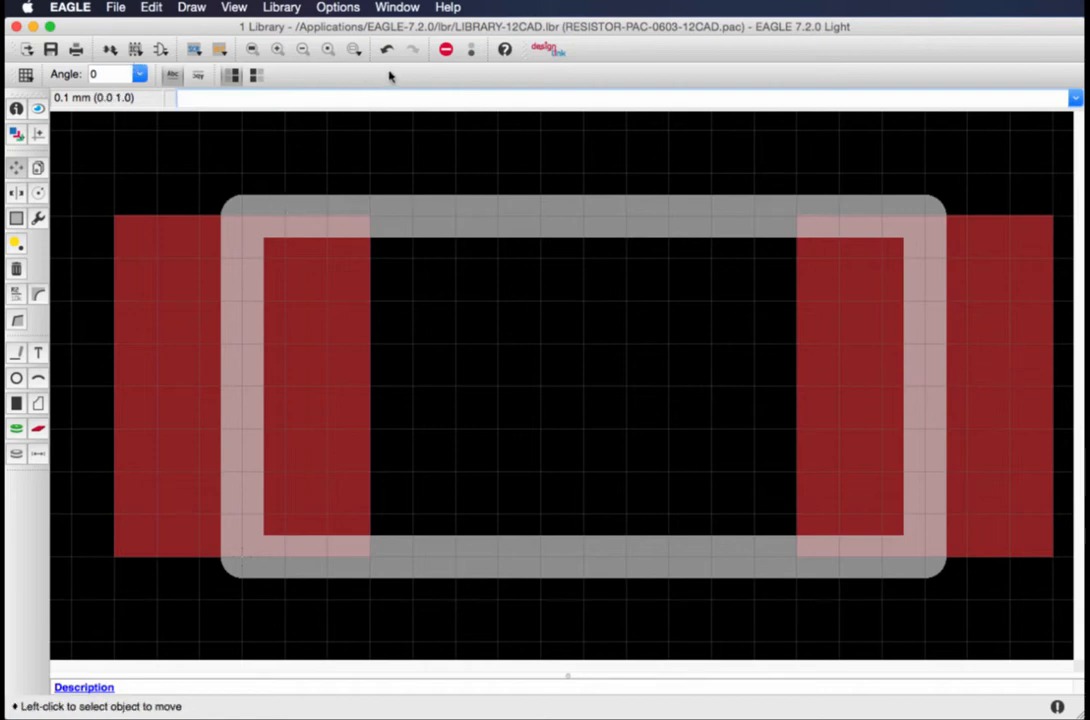
{"action": "double_click", "coordinate": [304, 52]}
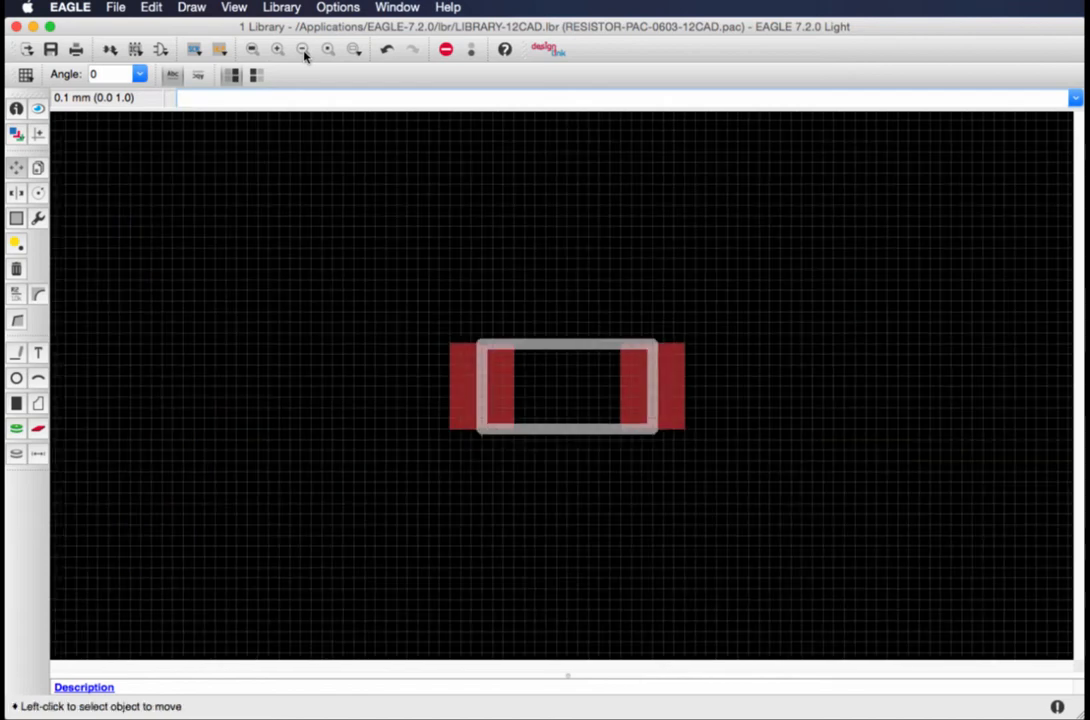
Step: Check the name of the package's left pad, keeping it as P1, and save the library
{"action": "left_click", "coordinate": [280, 51]}
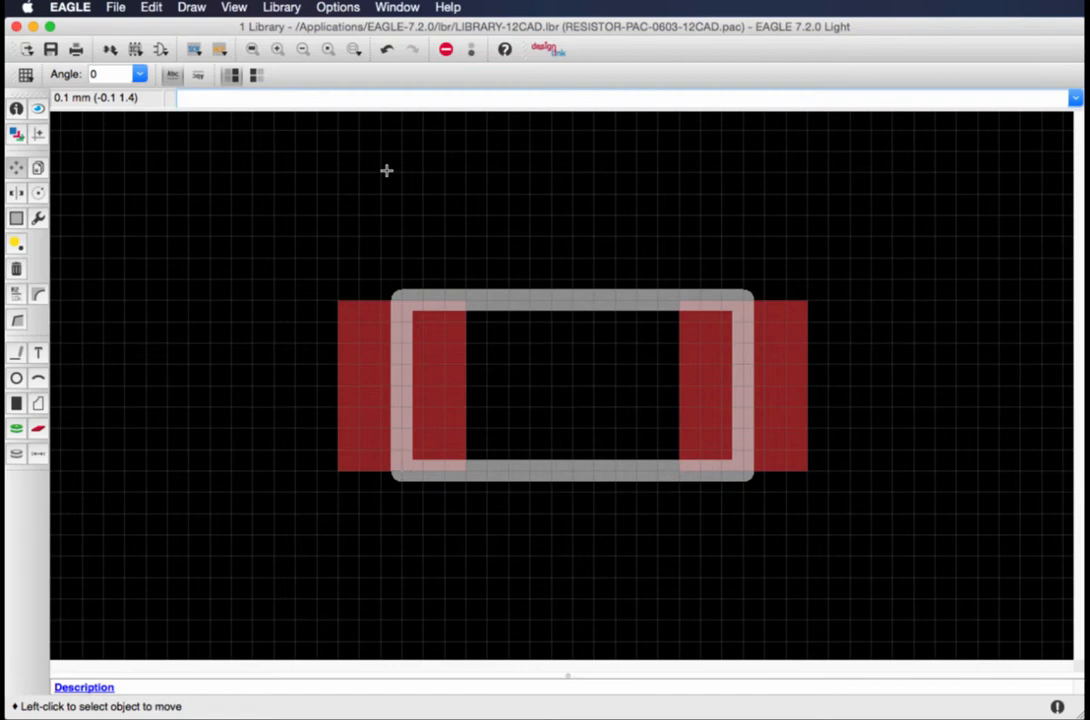
{"action": "left_click", "coordinate": [16, 292]}
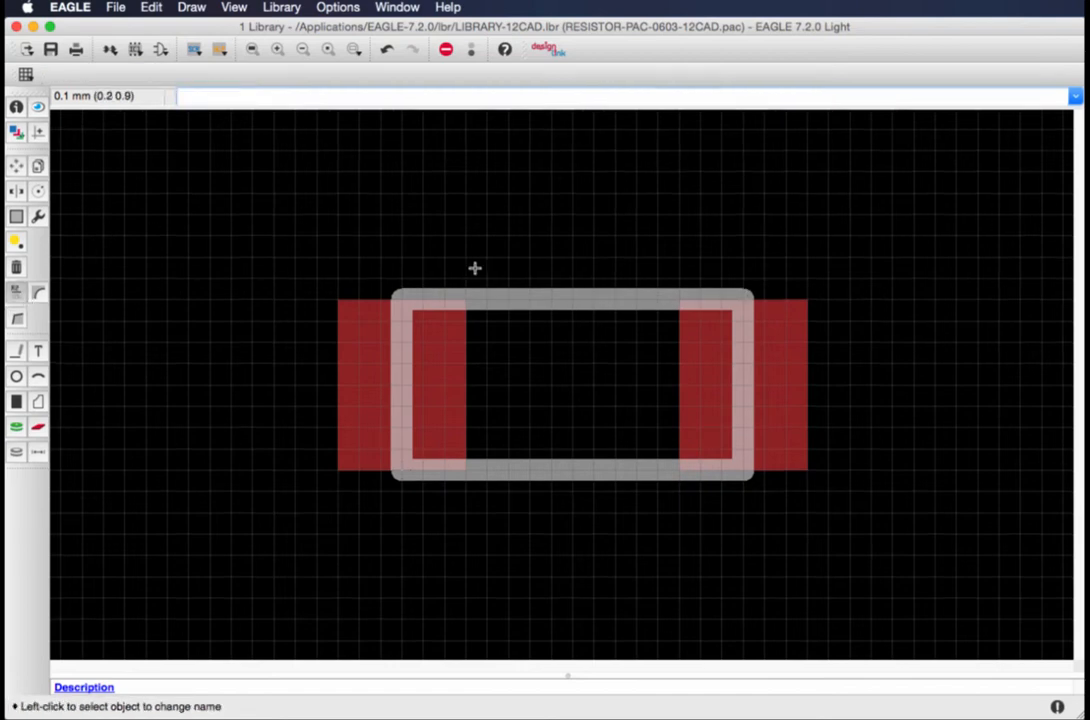
{"action": "left_click", "coordinate": [518, 310]}
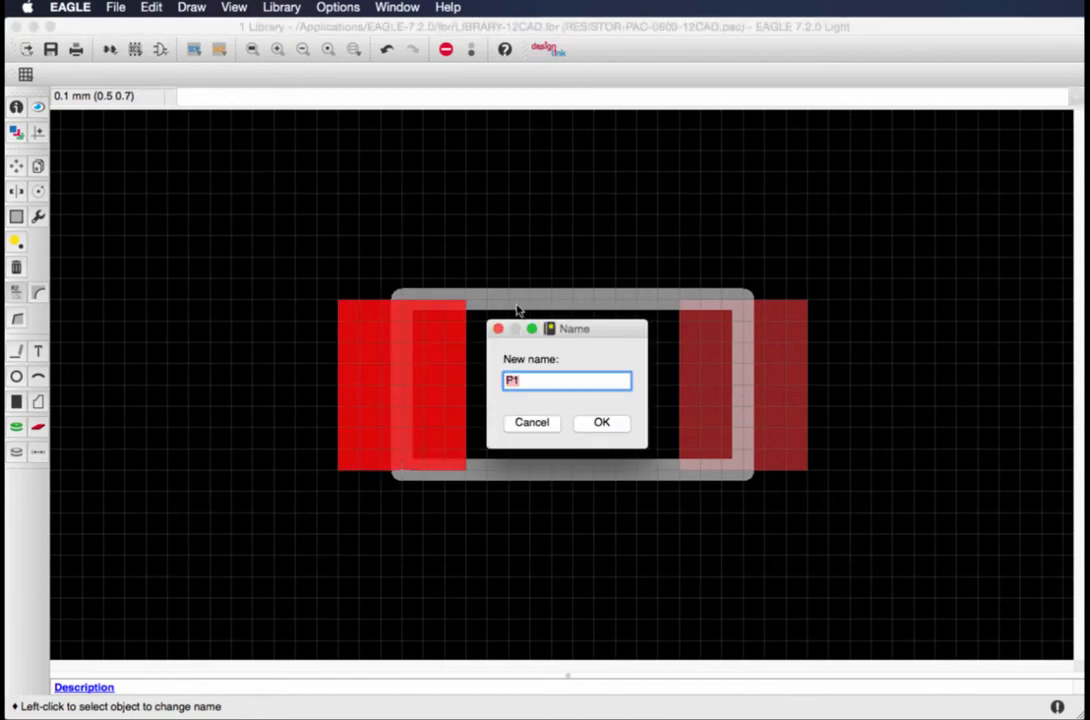
{"action": "key", "text": "Return"}
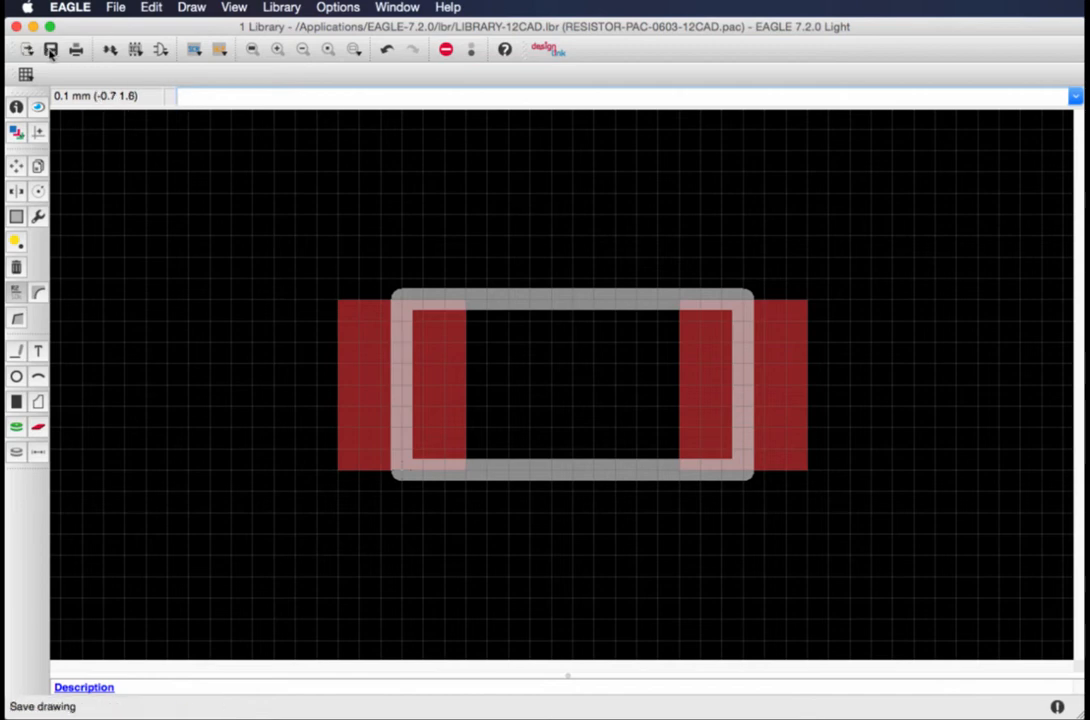
{"action": "left_click", "coordinate": [116, 8]}
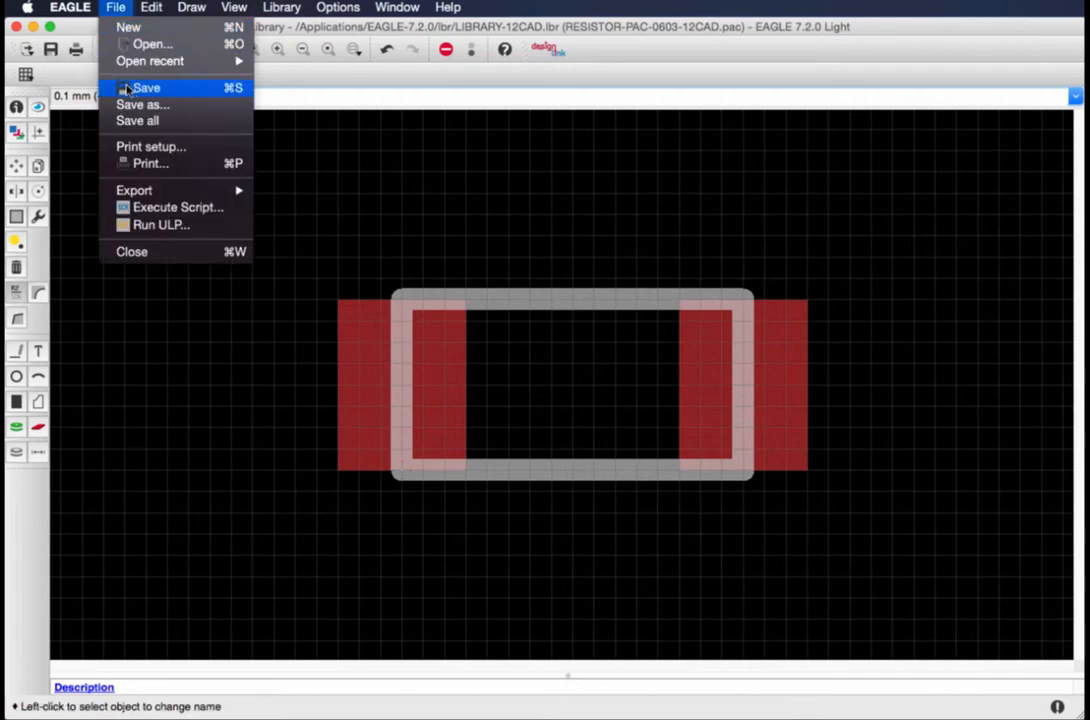
{"action": "left_click", "coordinate": [125, 88]}
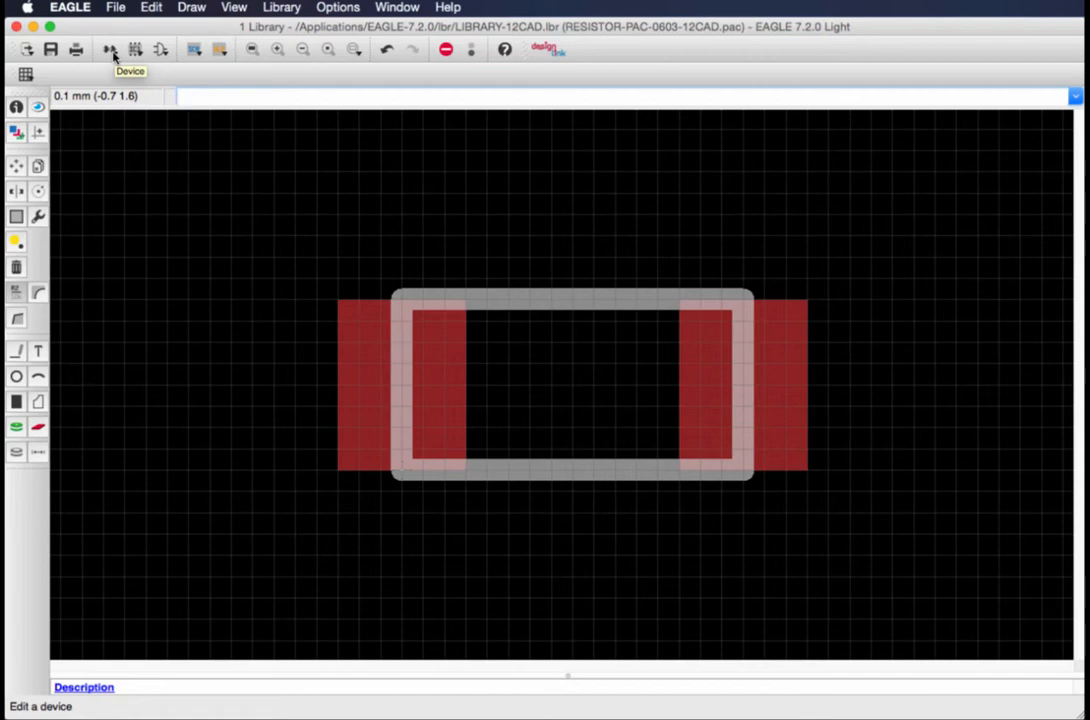
Step: Create a new device named RESISTOR-12CAD in the library
{"action": "left_click", "coordinate": [111, 52]}
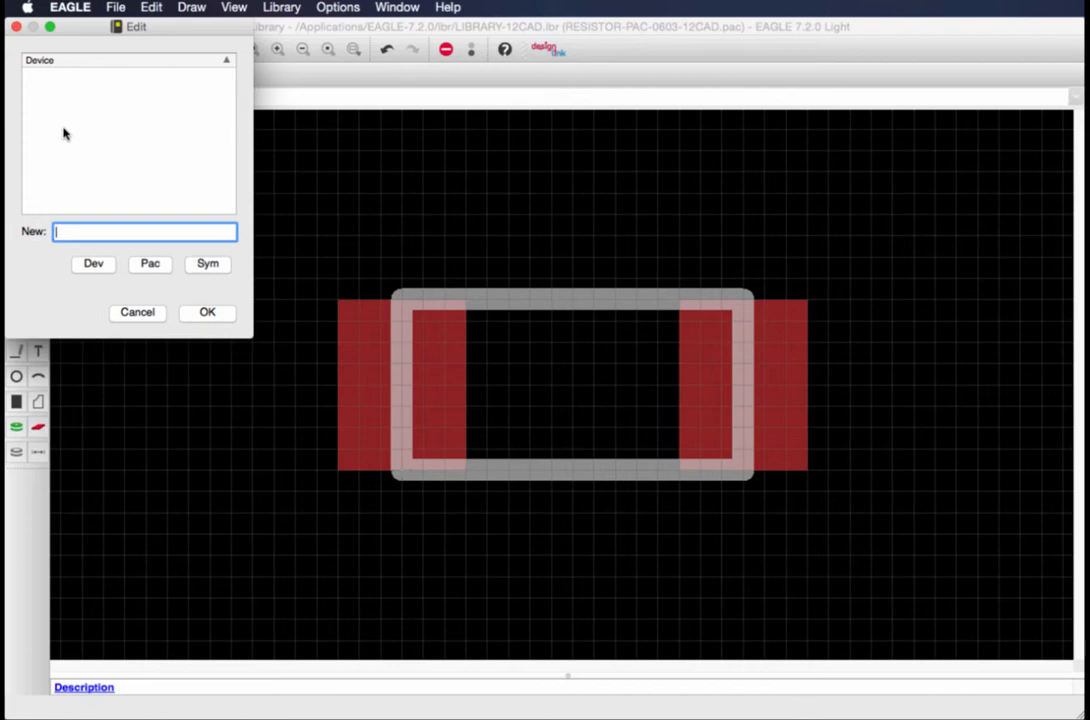
{"action": "type", "text": "RESISTOR-12CAD"}
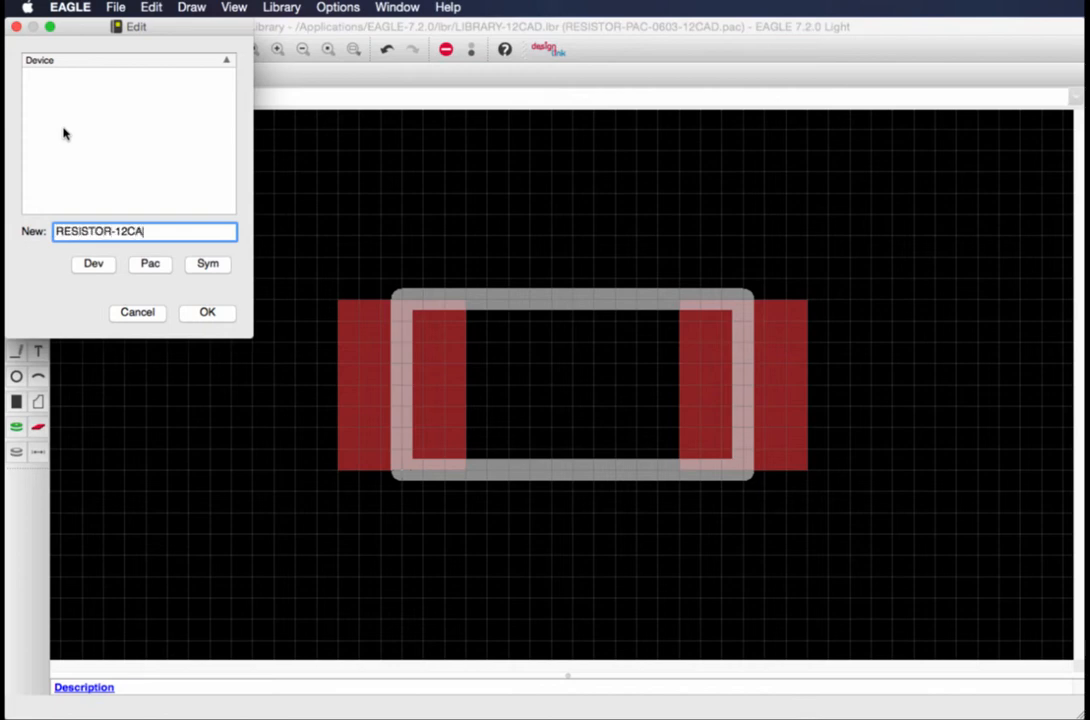
{"action": "left_click", "coordinate": [230, 318]}
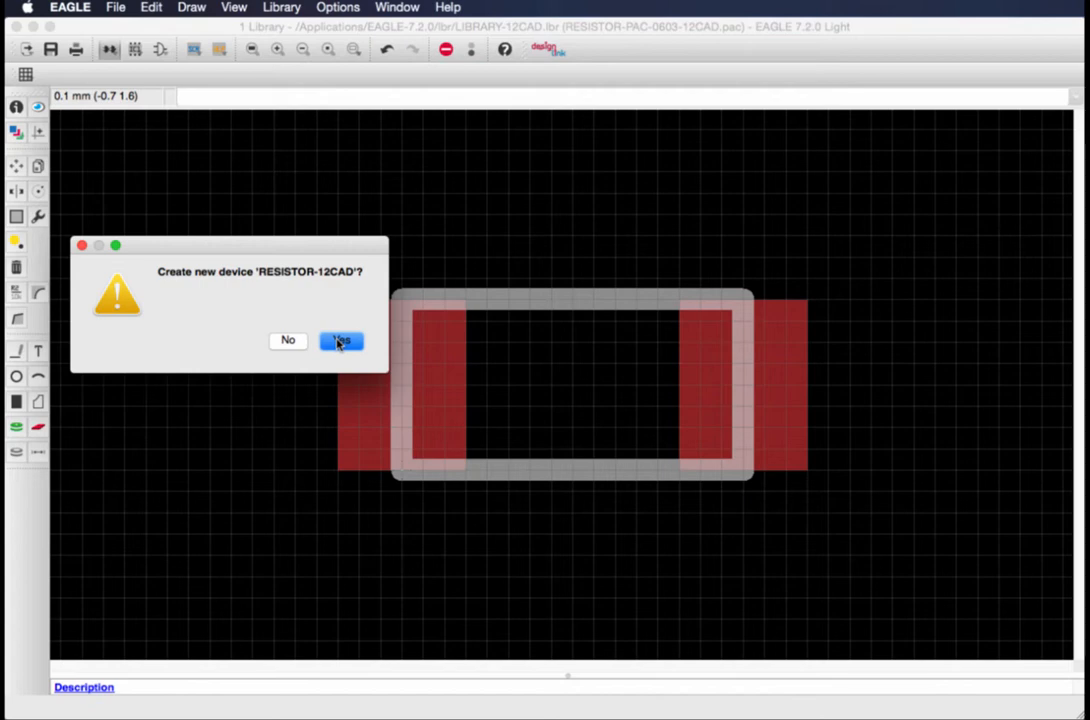
{"action": "left_click", "coordinate": [340, 341]}
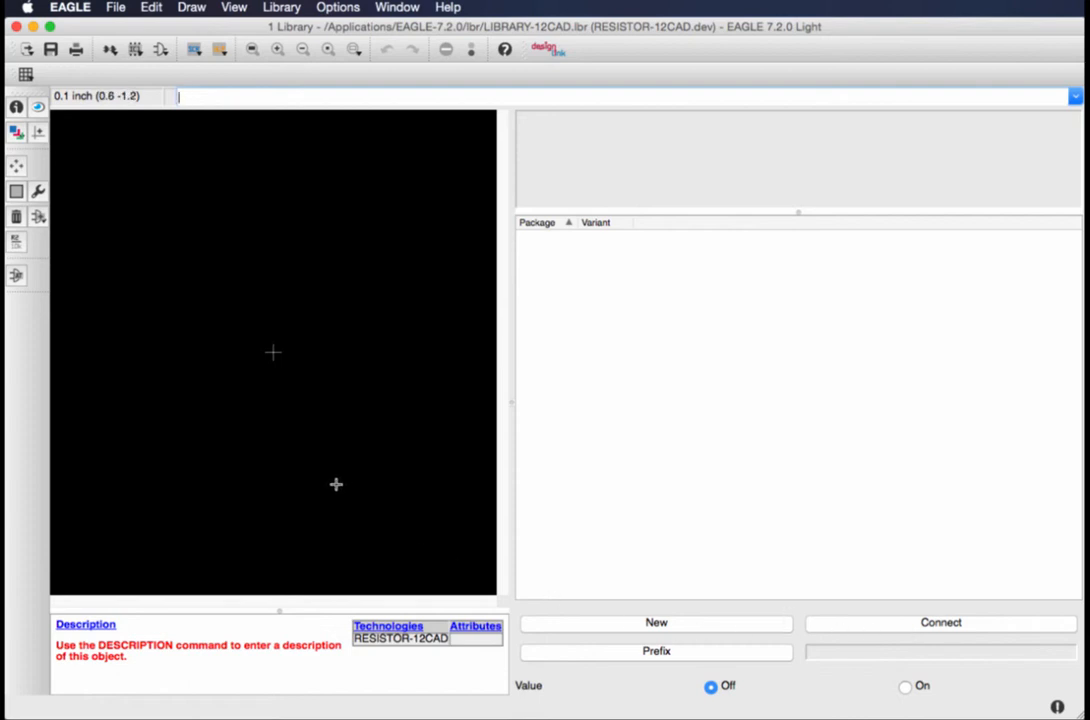
Step: Add one RESISTOR-0603-12CAD symbol to the device, placing it around the origin
{"action": "left_click", "coordinate": [38, 217]}
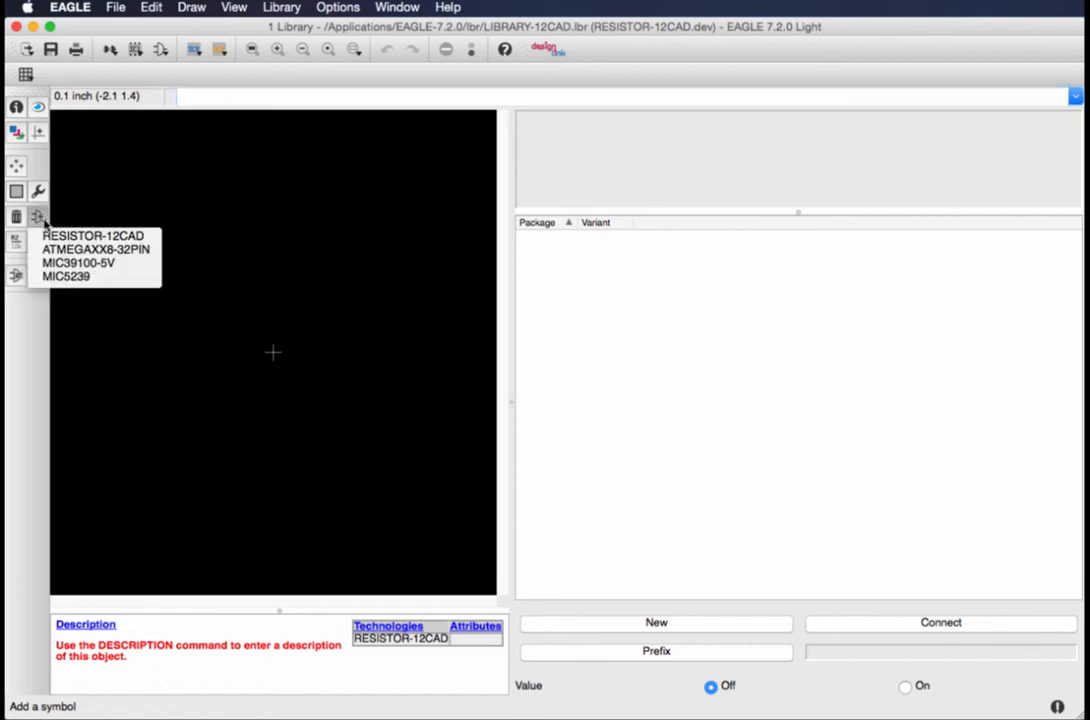
{"action": "left_click", "coordinate": [20, 361]}
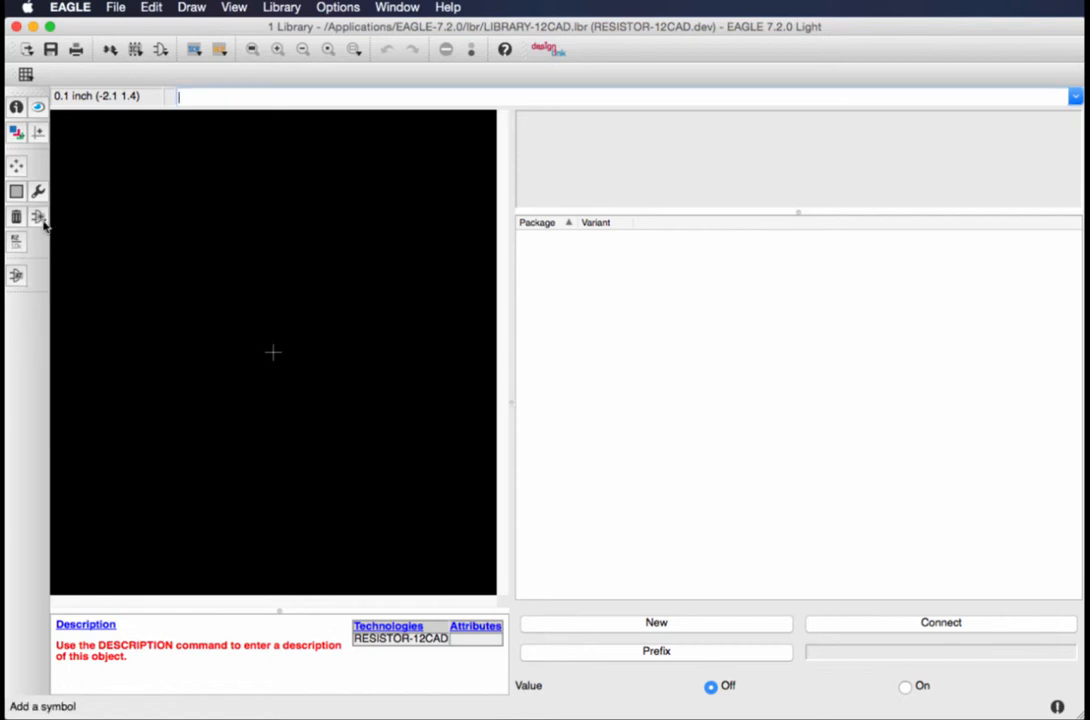
{"action": "left_click", "coordinate": [40, 219]}
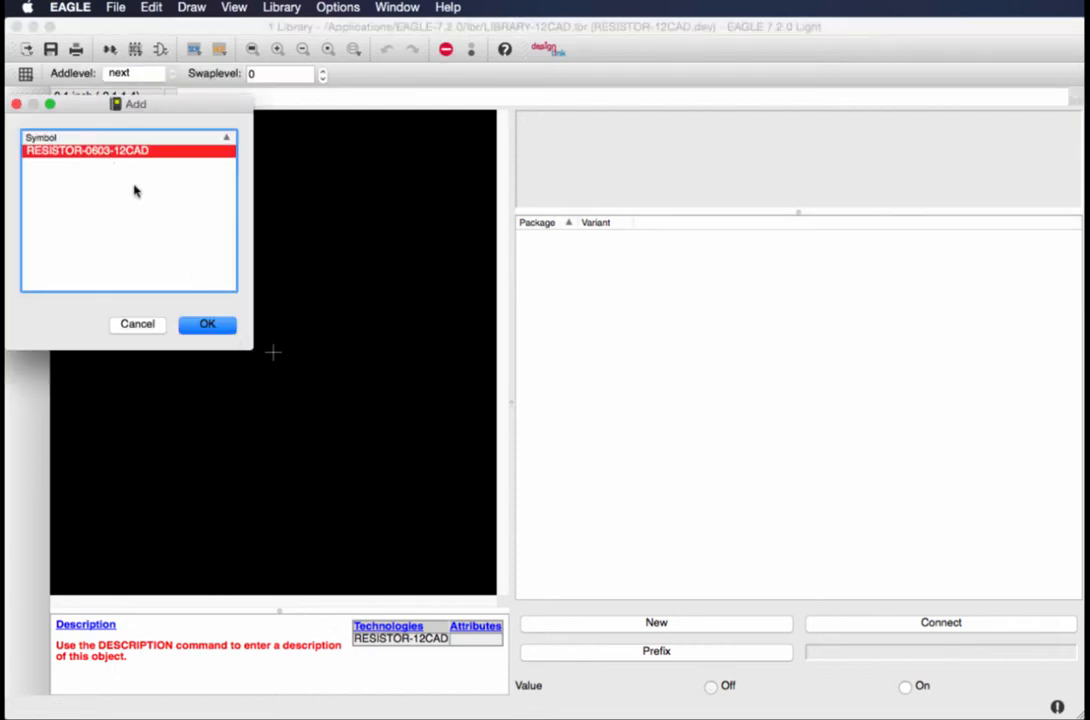
{"action": "left_click", "coordinate": [219, 330]}
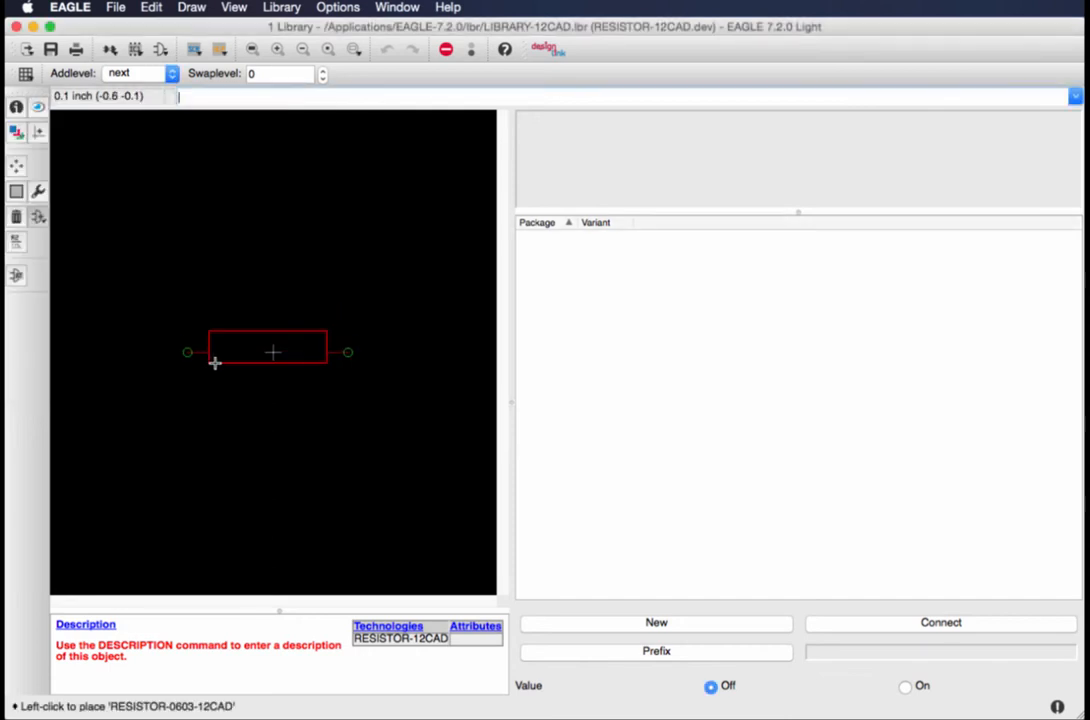
{"action": "left_click", "coordinate": [218, 366]}
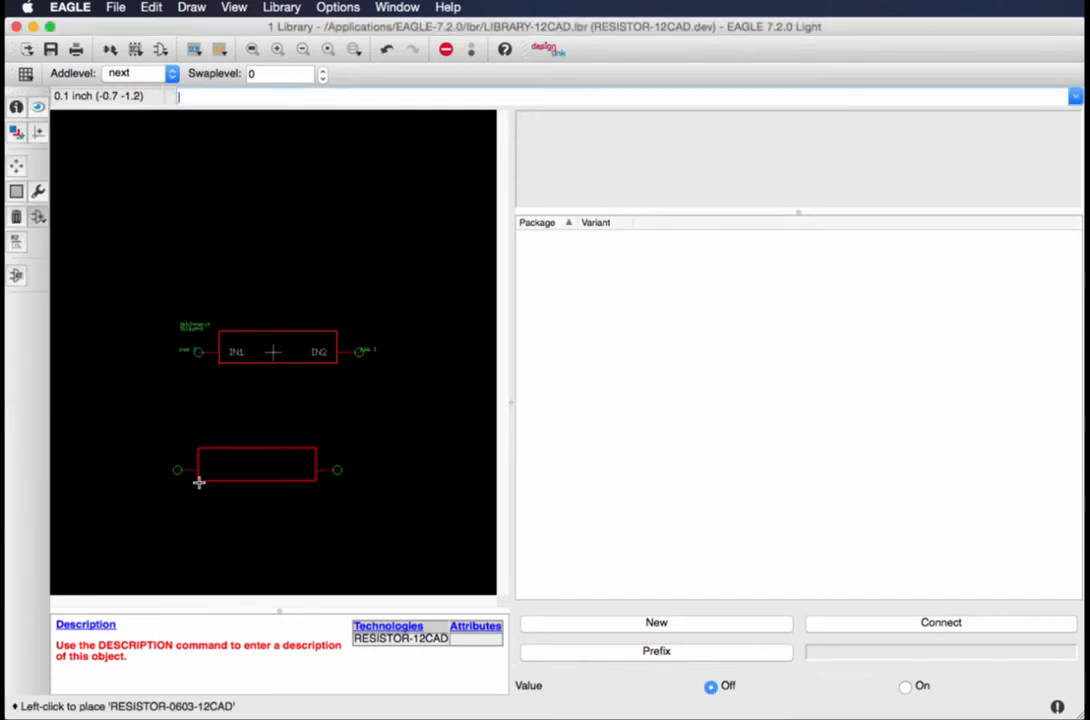
{"action": "key", "text": "Escape"}
{"action": "key", "text": "Escape"}
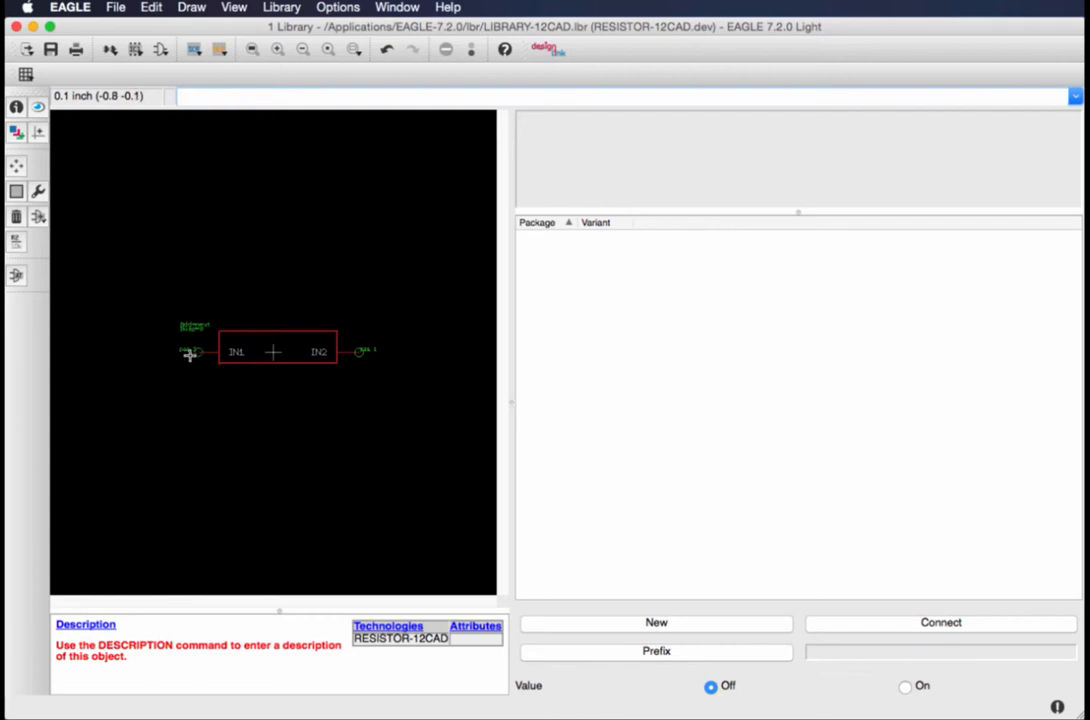
{"action": "scroll", "coordinate": [215, 361], "scroll_direction": "up", "scroll_amount": 3}
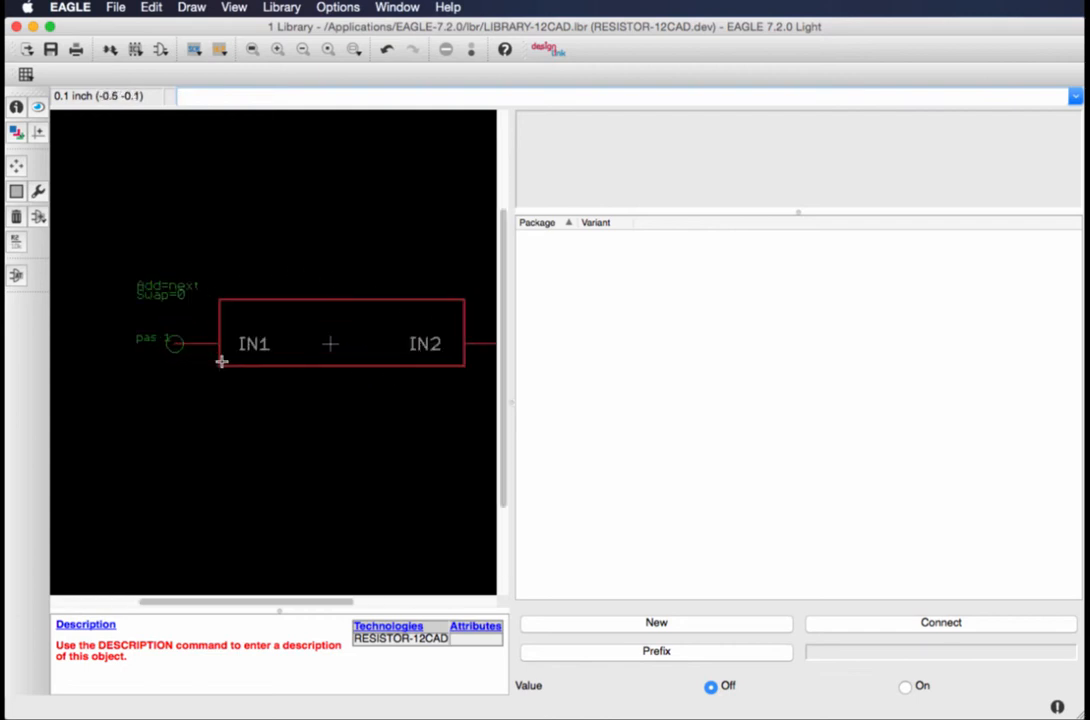
{"action": "left_click", "coordinate": [248, 51]}
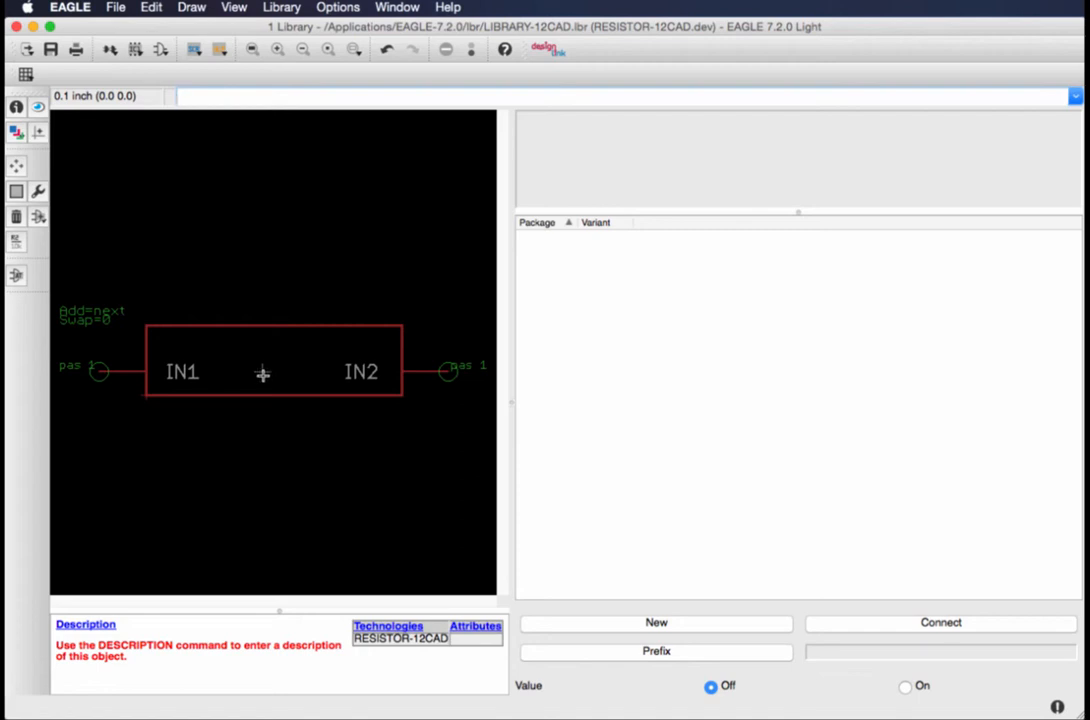
Step: Add a package variant to the device using RESISTOR-PAC-0603-12CAD, leaving the variant name empty
{"action": "left_click", "coordinate": [626, 259]}
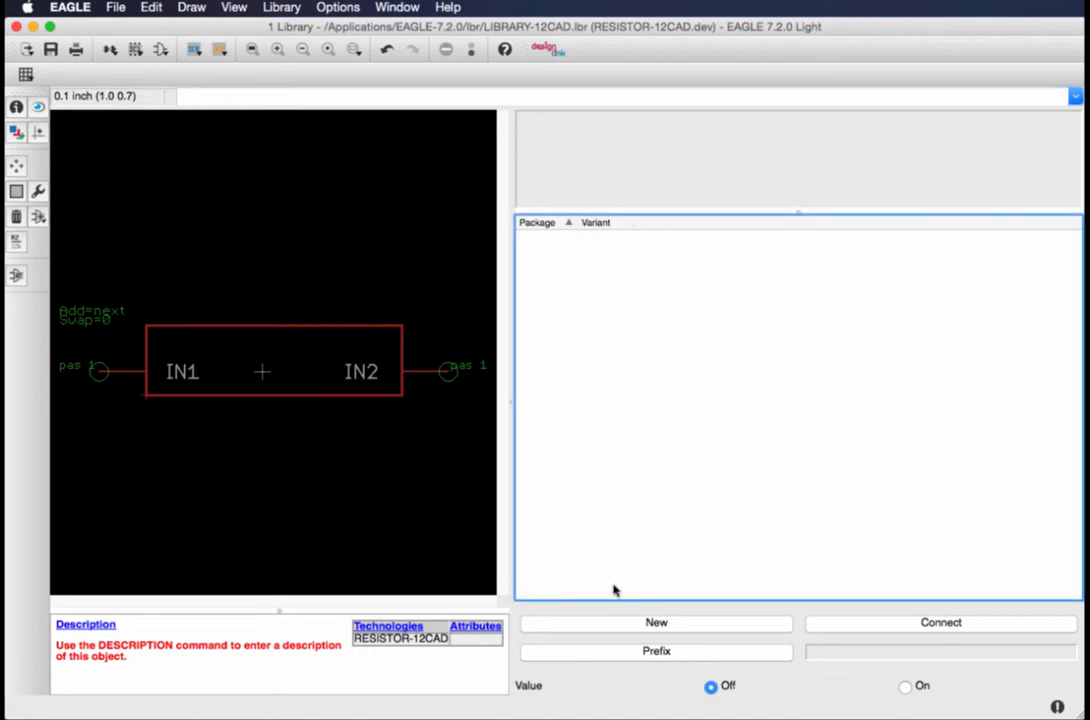
{"action": "left_click", "coordinate": [735, 626]}
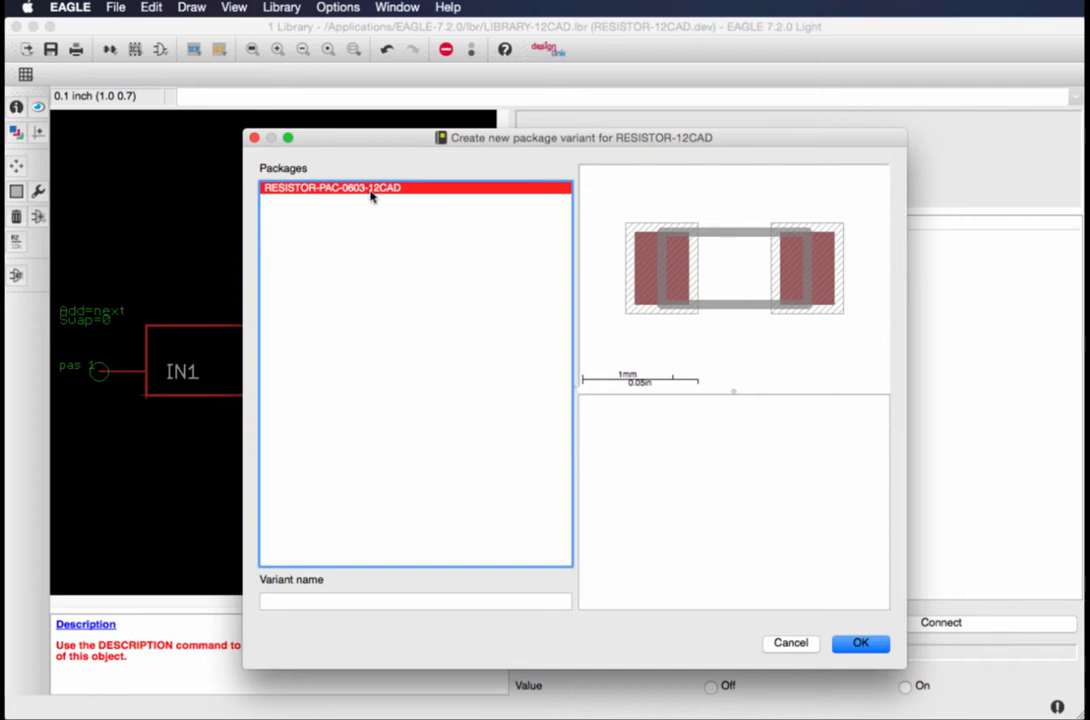
{"action": "left_click", "coordinate": [866, 643]}
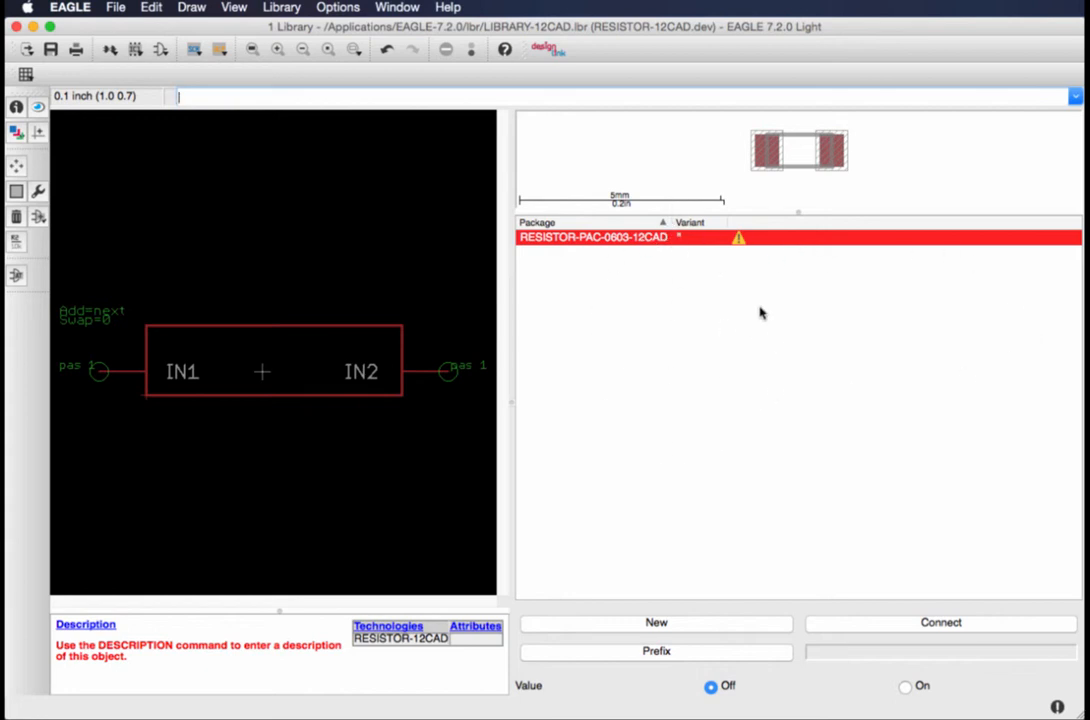
Step: Open the pin-to-pad connections of the RESISTOR-PAC-0603-12CAD variant and connect pin G$1.IN1 to pad P1
{"action": "left_click", "coordinate": [545, 237]}
{"action": "left_click", "coordinate": [788, 242]}
{"action": "left_click", "coordinate": [1046, 624]}
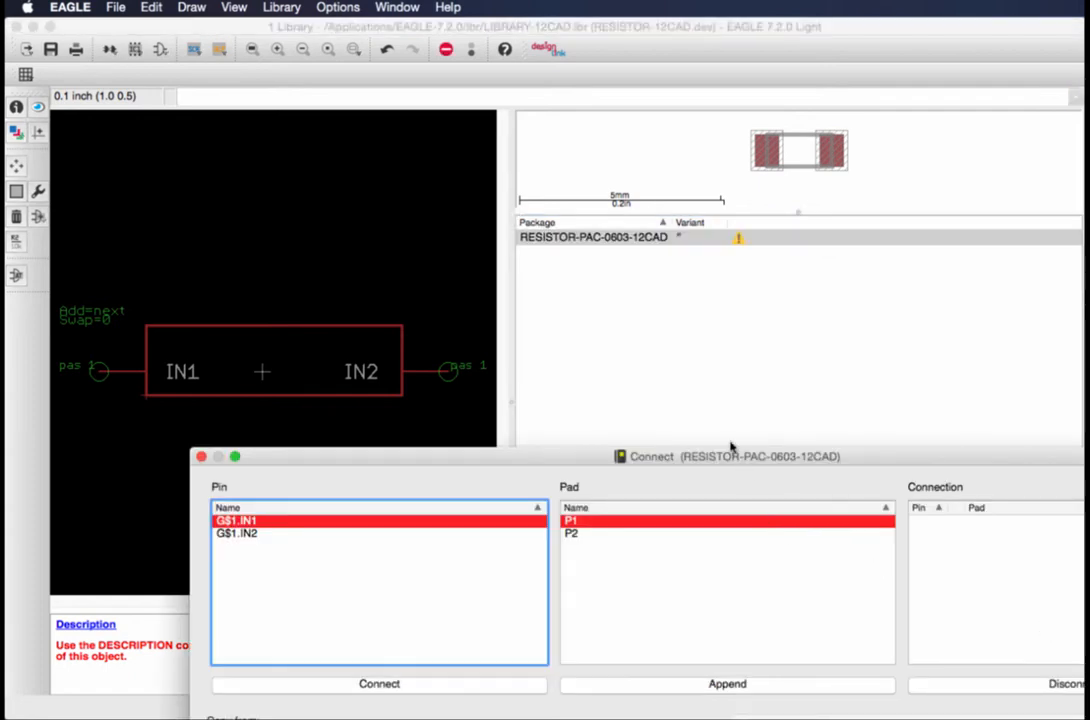
{"action": "left_click_drag", "start_coordinate": [740, 449], "coordinate": [556, 230]}
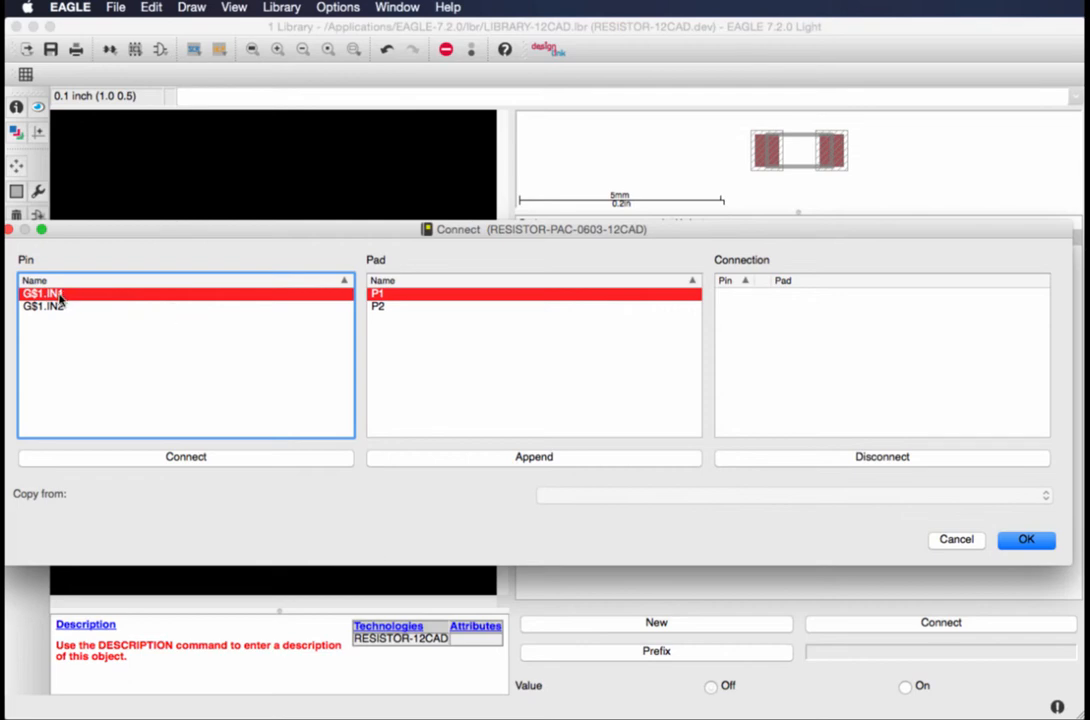
{"action": "left_click", "coordinate": [494, 297]}
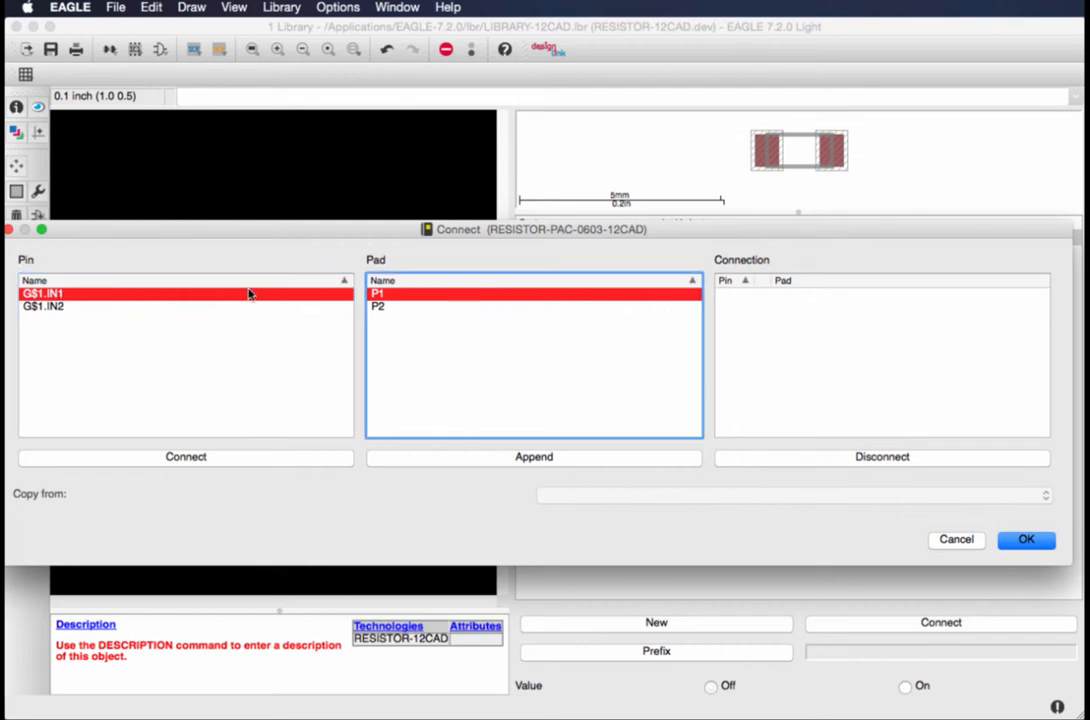
{"action": "left_click", "coordinate": [390, 306]}
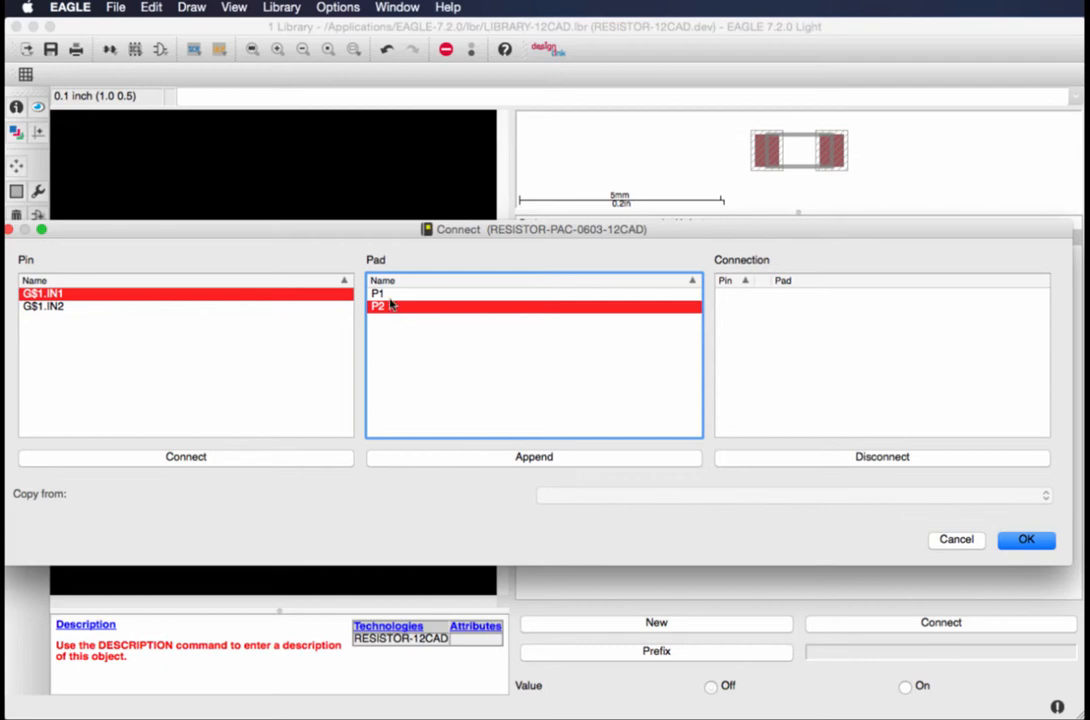
{"action": "left_click", "coordinate": [389, 296]}
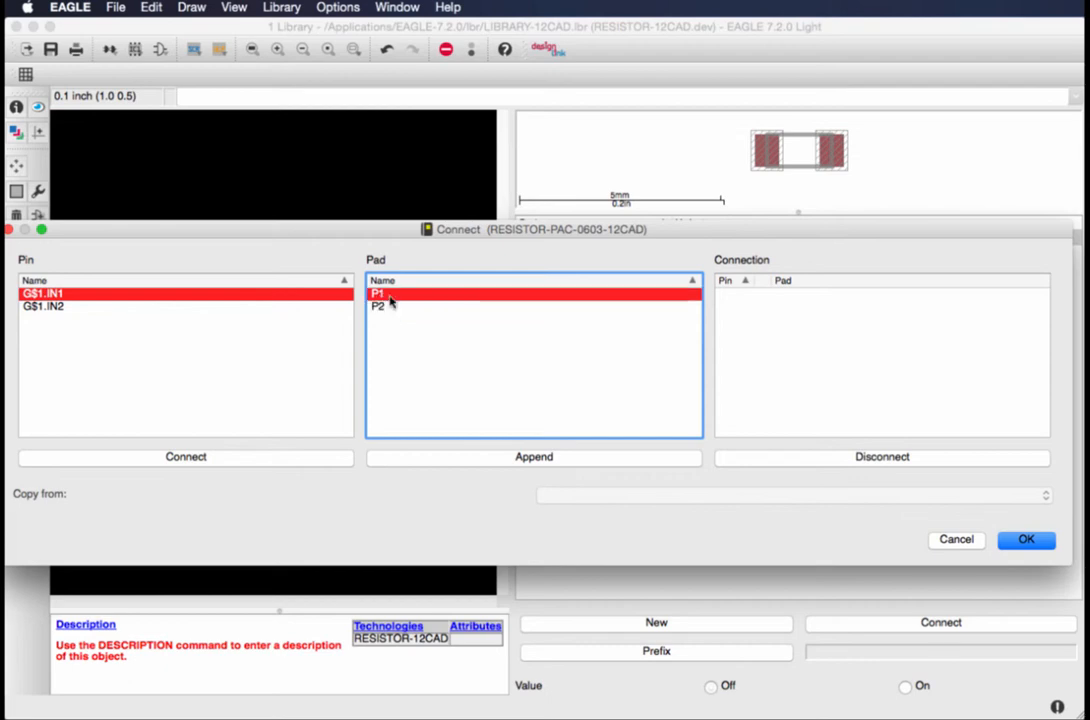
{"action": "left_click", "coordinate": [337, 458]}
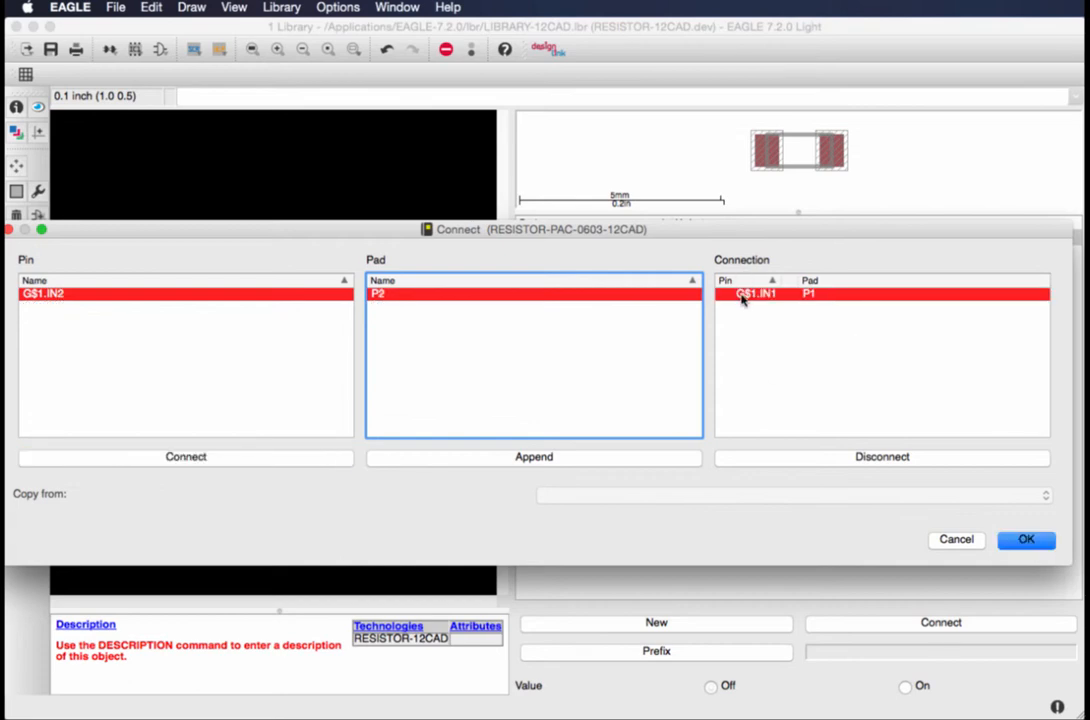
Step: Connect pin G$1.IN2 to pad P2 and accept the variant's connections
{"action": "left_click", "coordinate": [742, 298]}
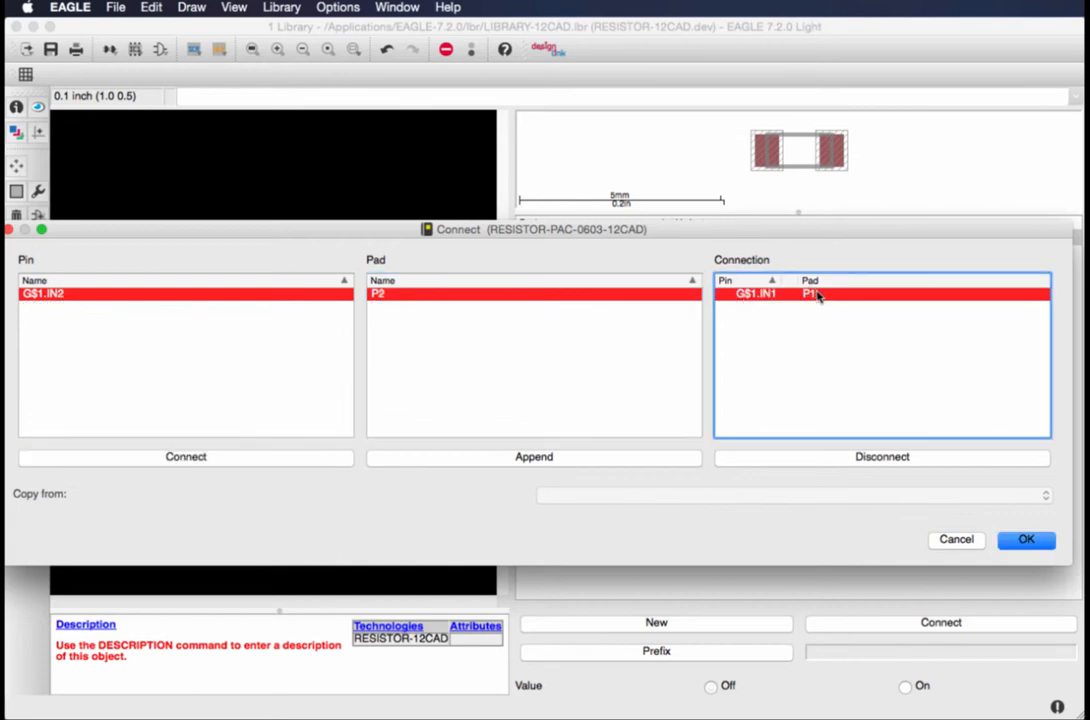
{"action": "left_click", "coordinate": [141, 296]}
{"action": "left_click", "coordinate": [418, 296]}
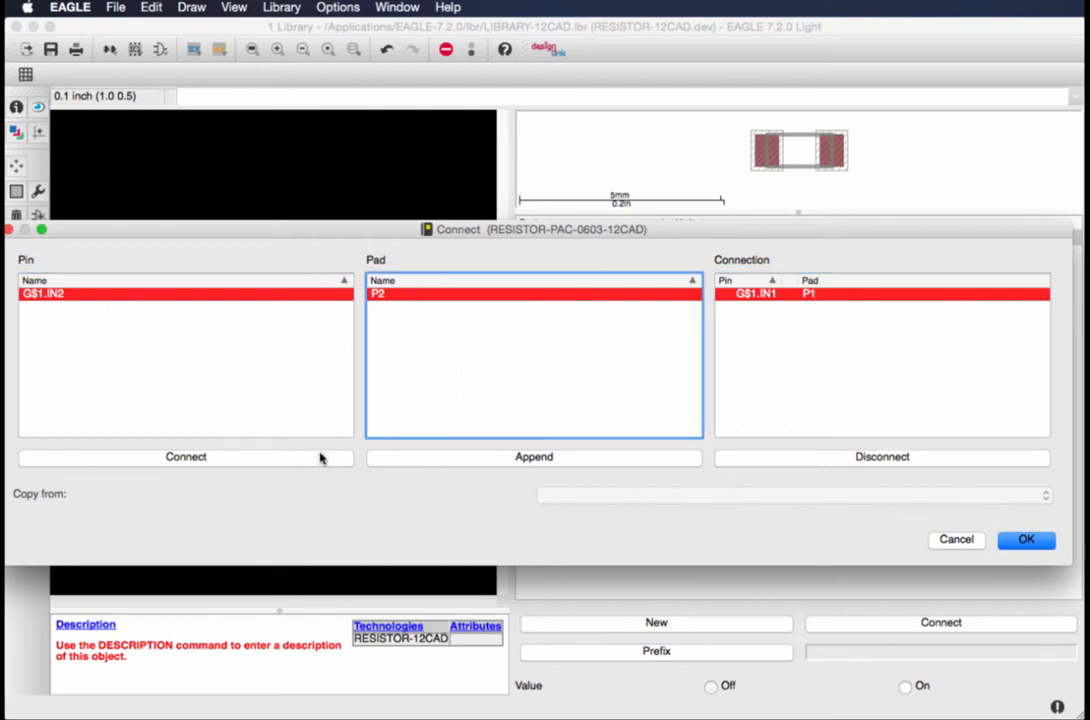
{"action": "left_click", "coordinate": [318, 457]}
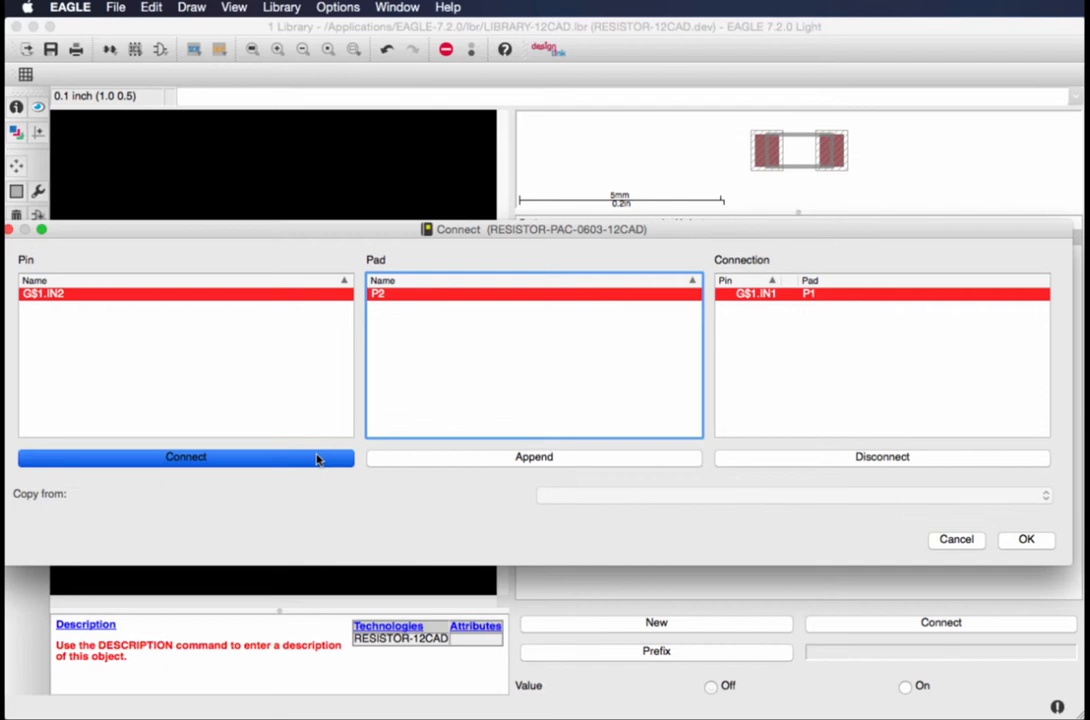
{"action": "left_click", "coordinate": [318, 457]}
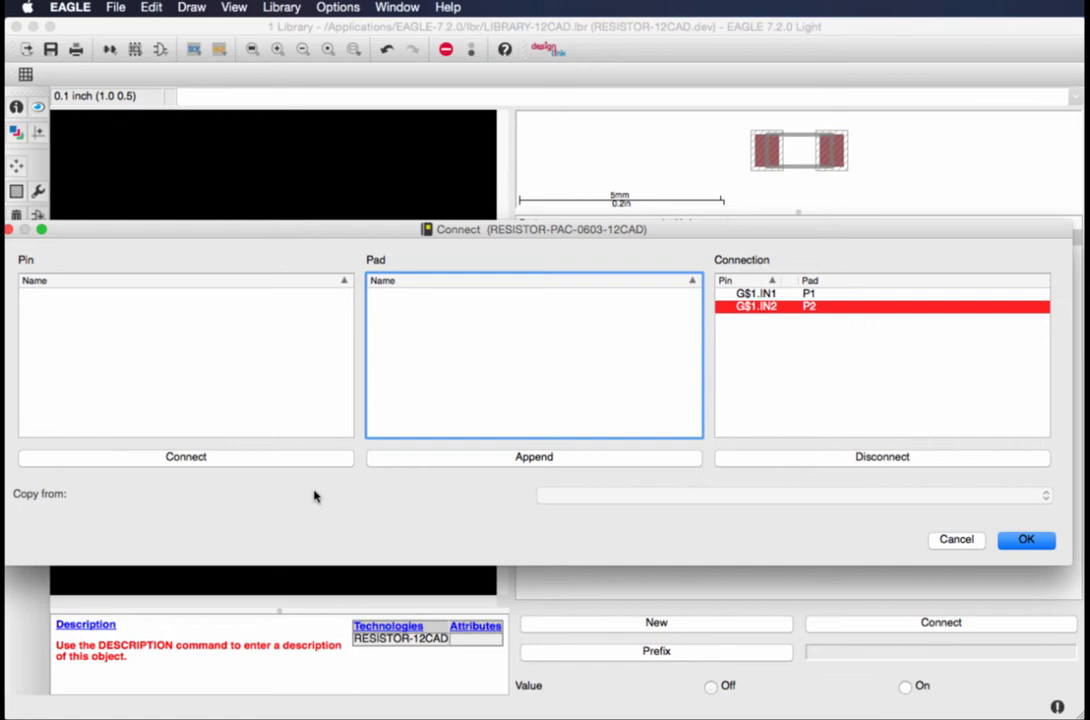
{"action": "left_click", "coordinate": [1045, 542]}
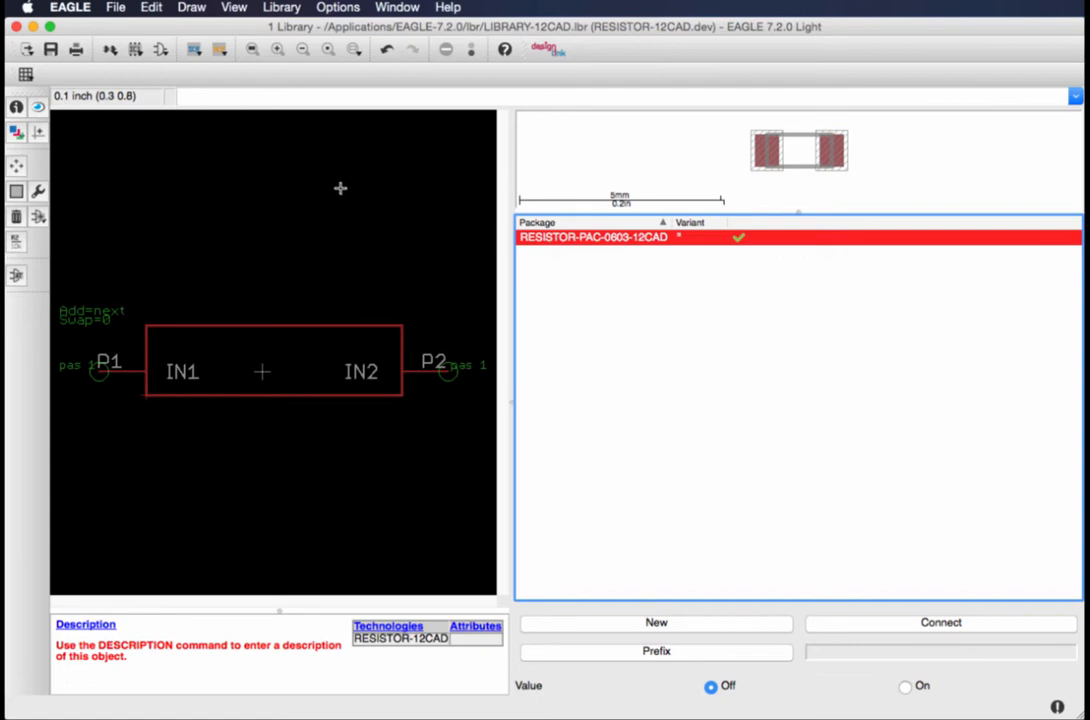
Step: Save the library with the finished device and close the library editor
{"action": "left_click", "coordinate": [114, 7]}
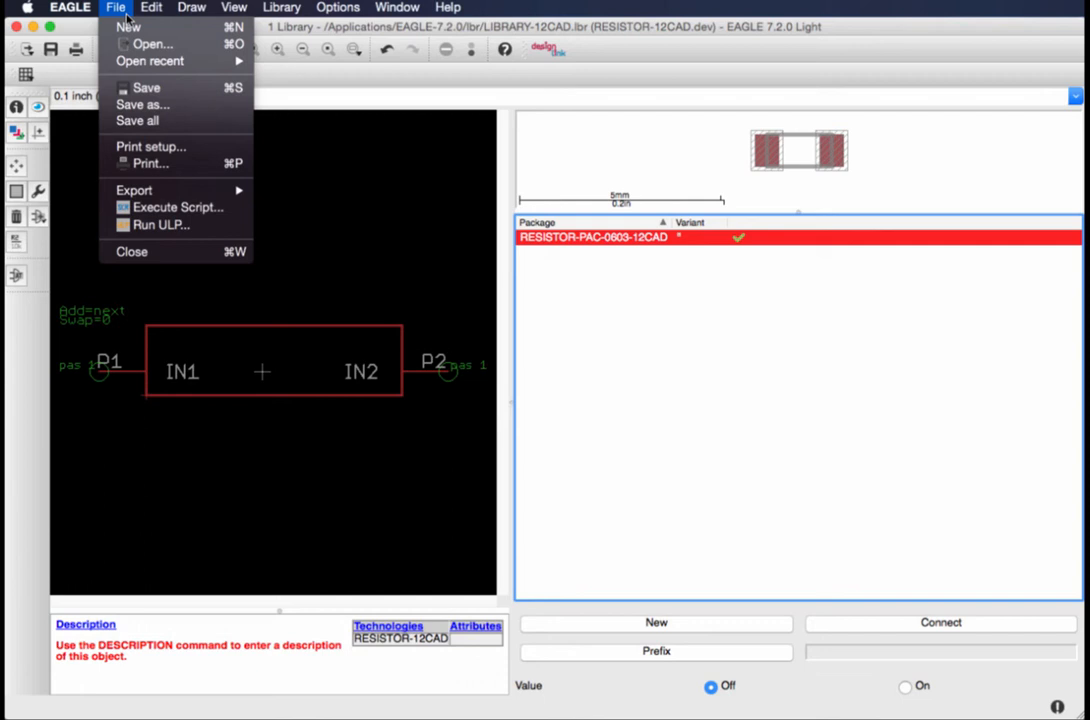
{"action": "left_click", "coordinate": [146, 88]}
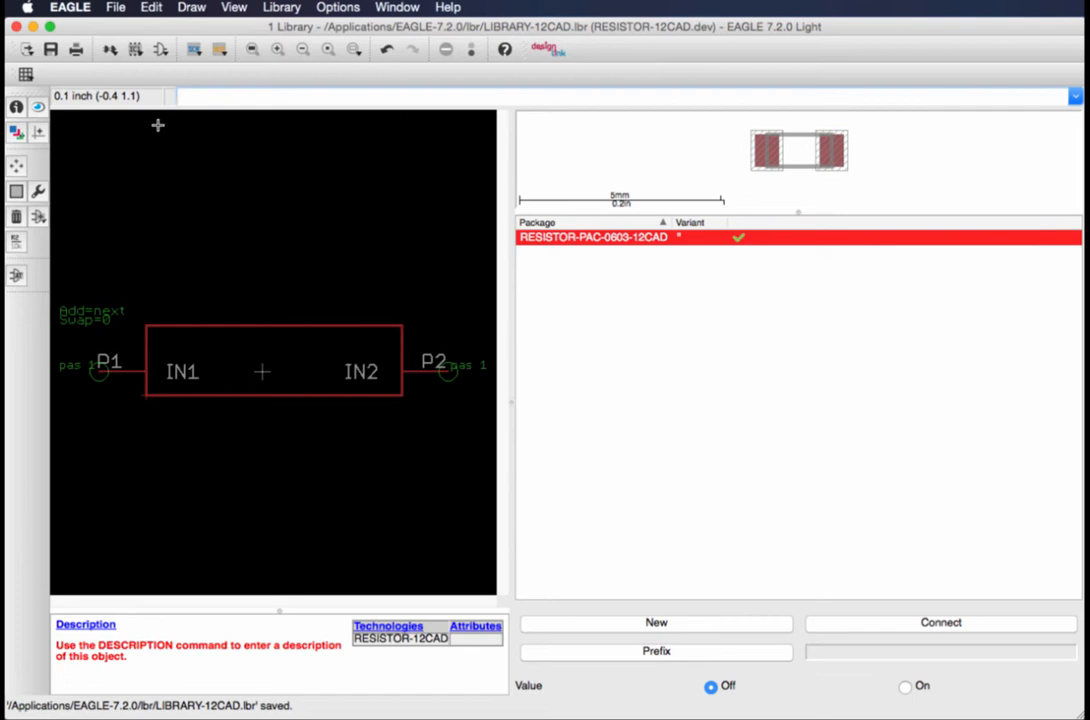
{"action": "left_click", "coordinate": [16, 28]}
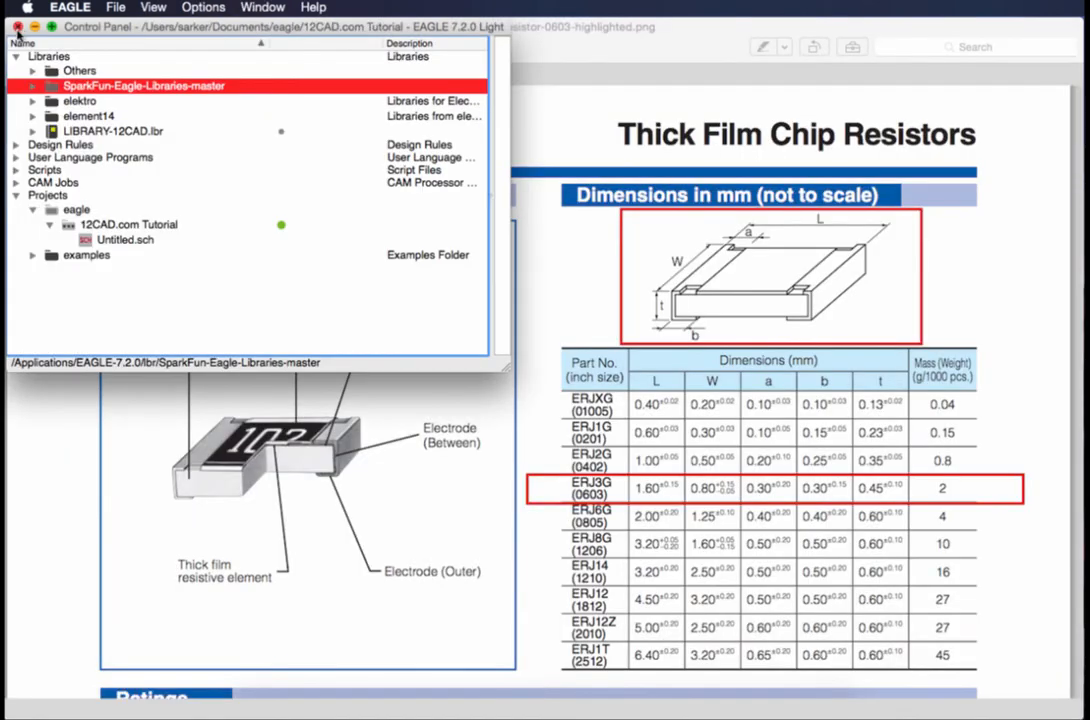
Step: Create a new schematic in the 12CAD.com Tutorial project and enlarge its window to fill the screen
{"action": "left_click", "coordinate": [133, 228]}
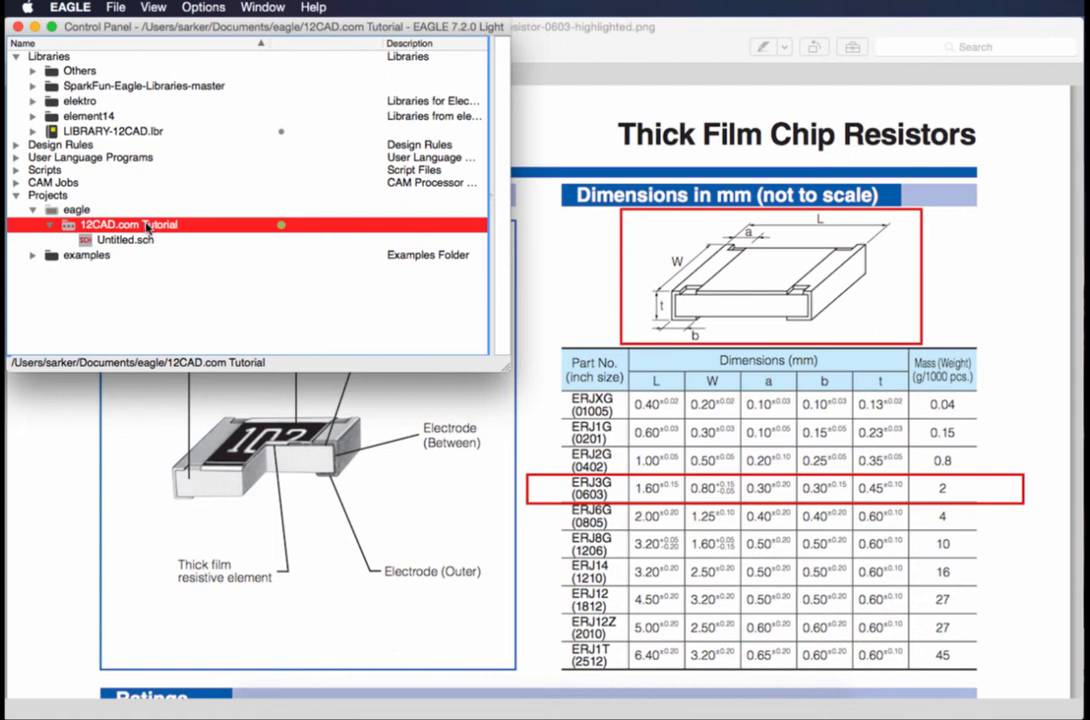
{"action": "left_click", "coordinate": [115, 7]}
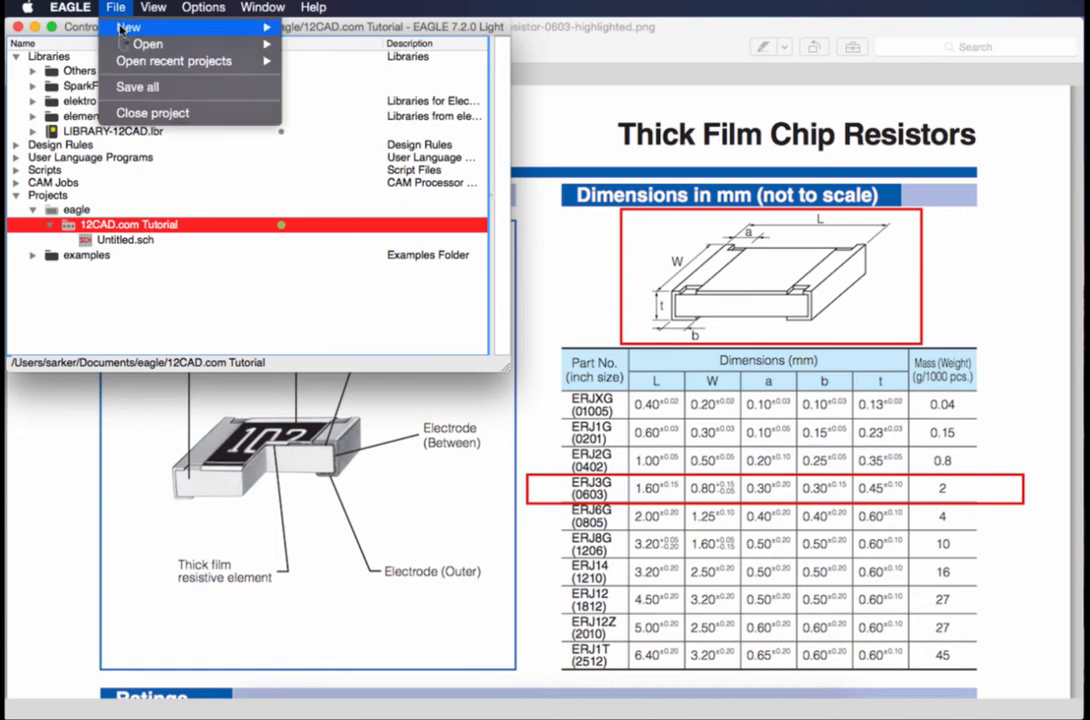
{"action": "mouse_move", "coordinate": [210, 27]}
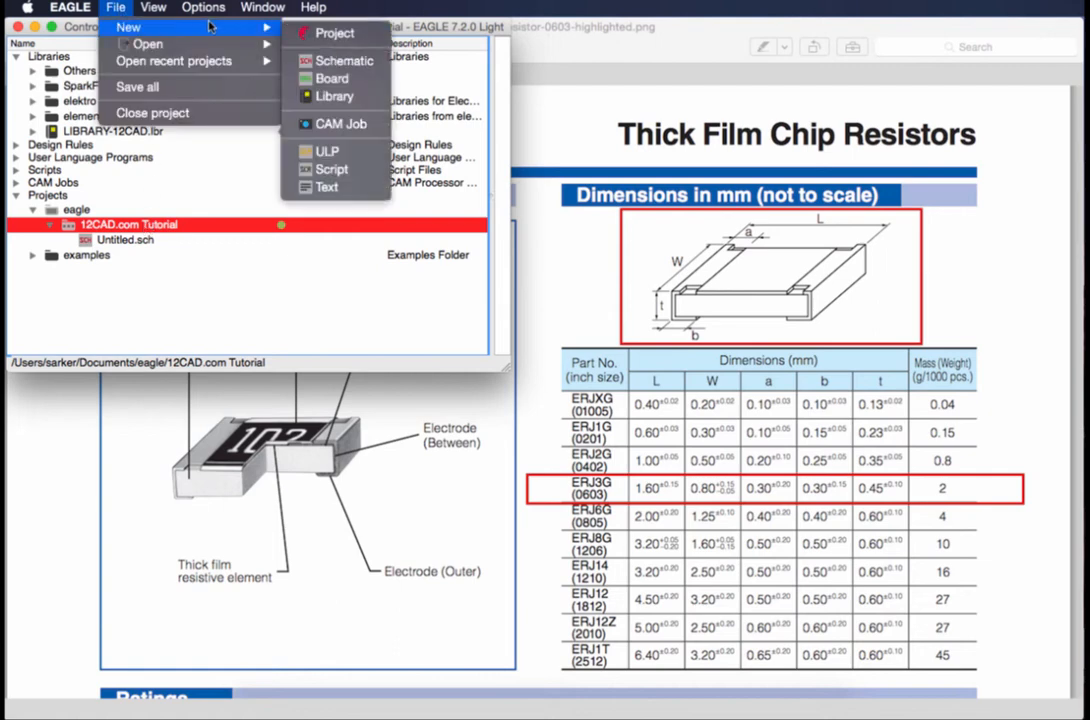
{"action": "left_click", "coordinate": [337, 62]}
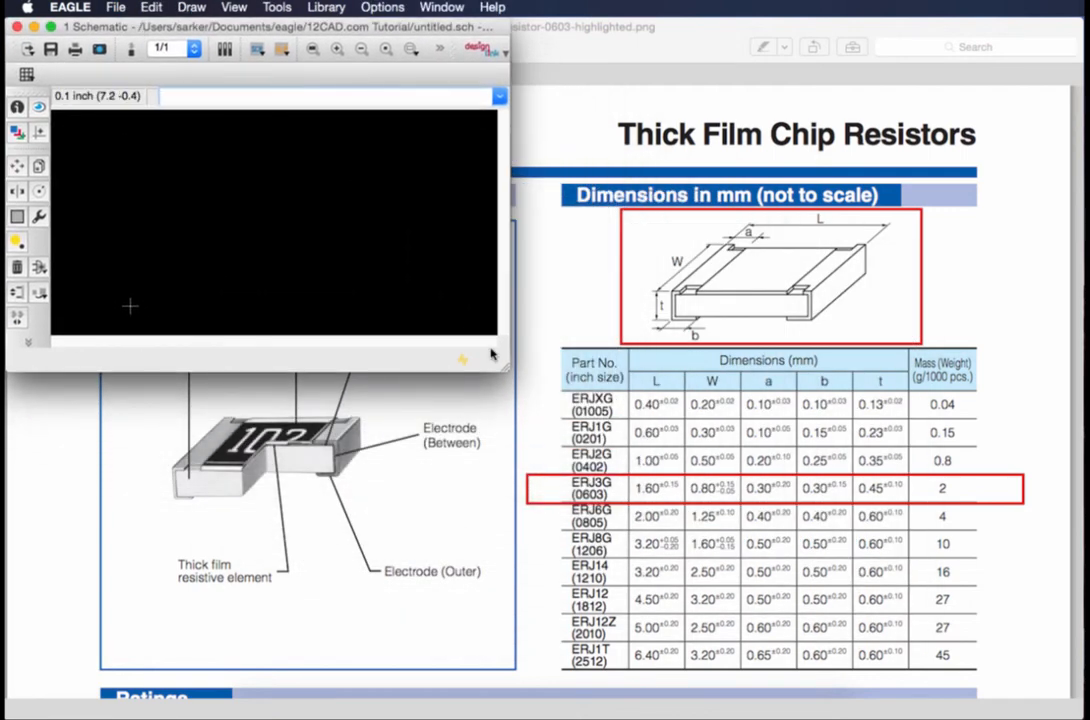
{"action": "left_click_drag", "start_coordinate": [498, 363], "coordinate": [1075, 708]}
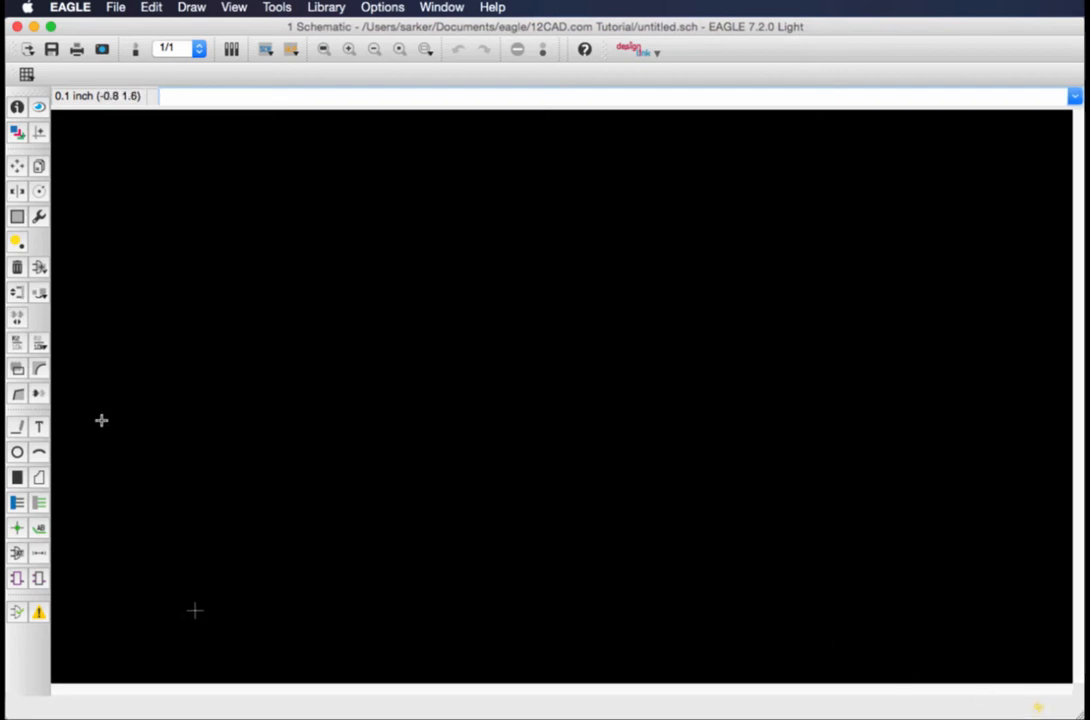
Step: Look for the new device in the schematic's part list, try RESISTOR-12CAD from SparkFun-Resistors, cancel it and leave the schematic
{"action": "left_click", "coordinate": [37, 274]}
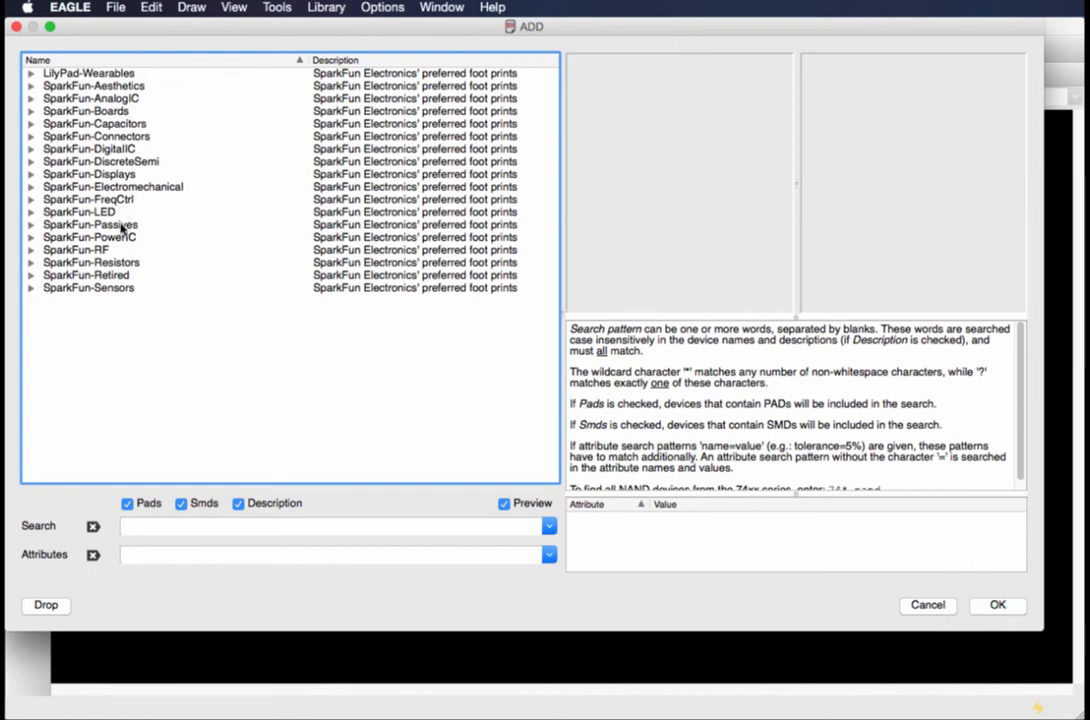
{"action": "double_click", "coordinate": [131, 263]}
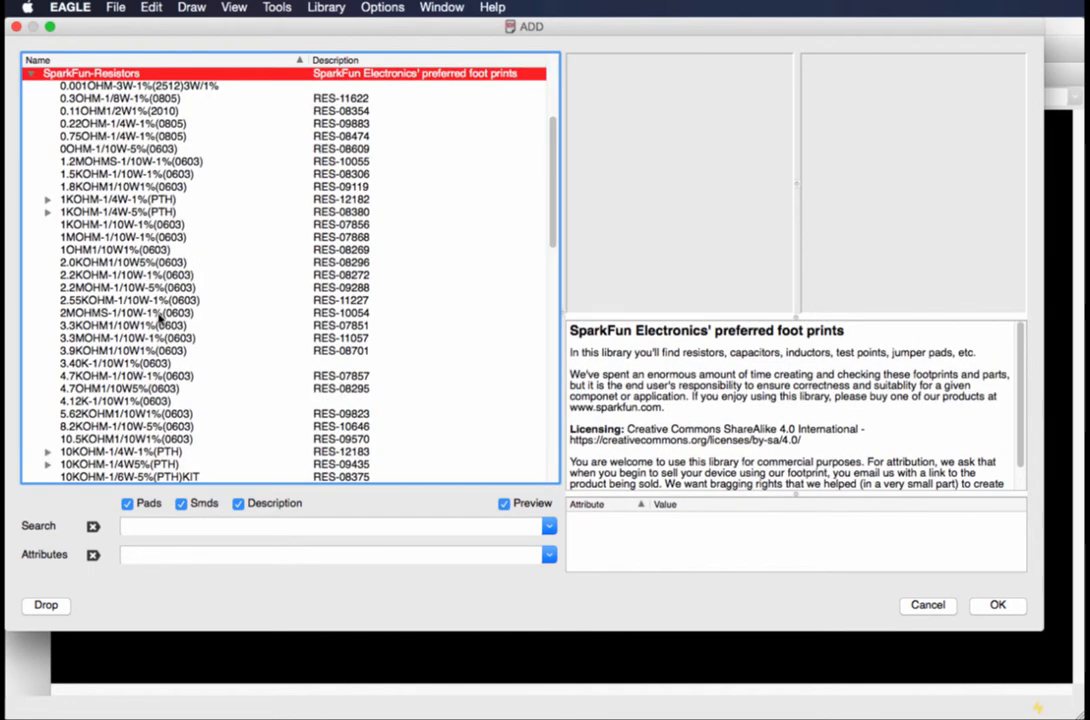
{"action": "left_click_drag", "start_coordinate": [553, 153], "coordinate": [553, 380]}
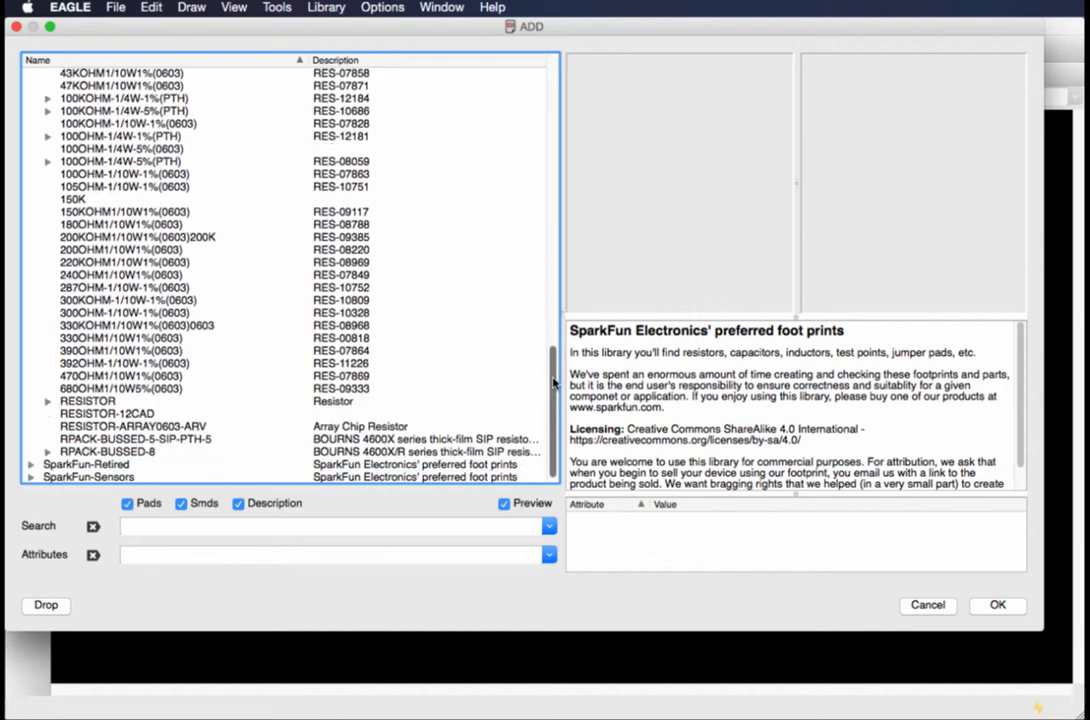
{"action": "left_click", "coordinate": [159, 403]}
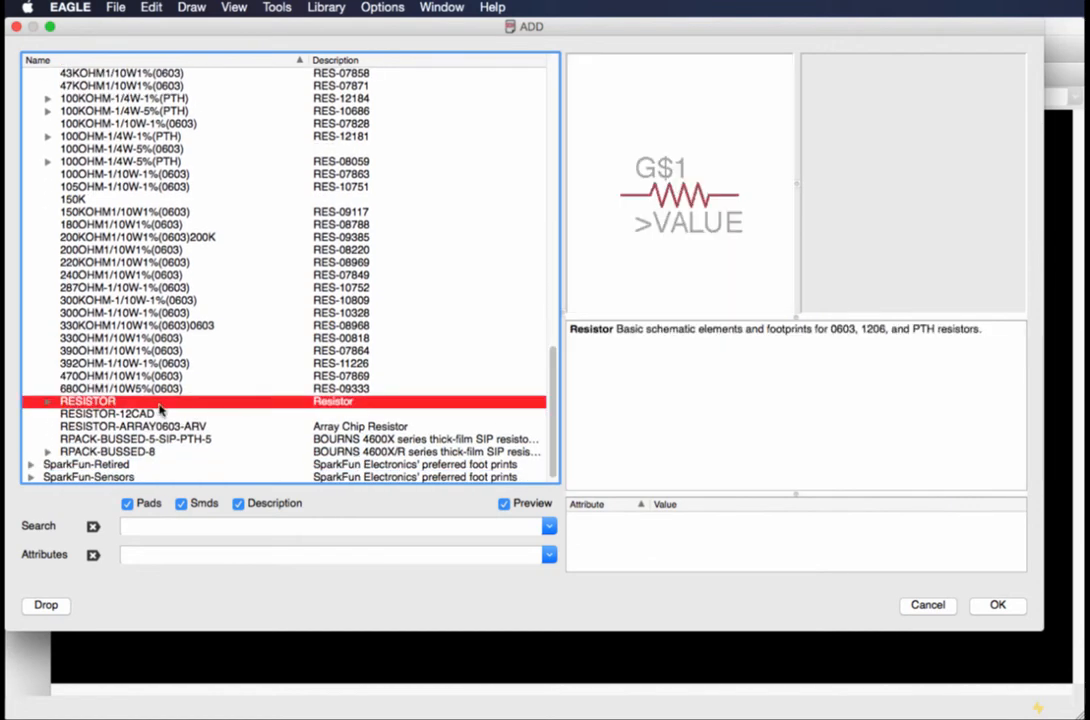
{"action": "double_click", "coordinate": [159, 404]}
{"action": "double_click", "coordinate": [112, 264]}
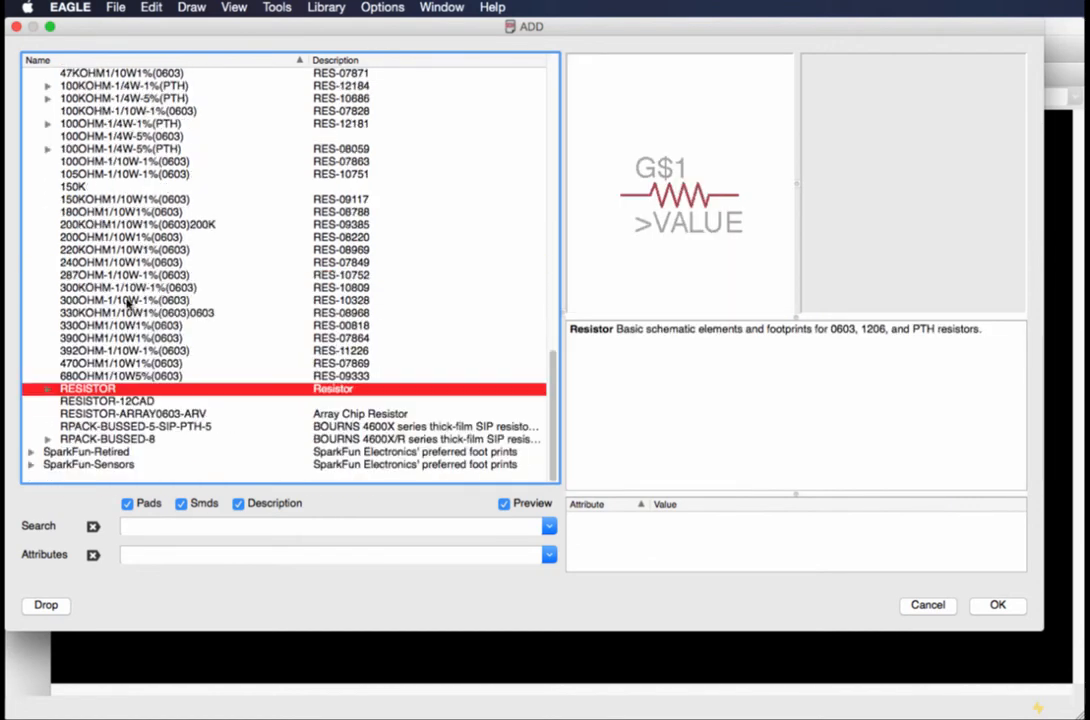
{"action": "double_click", "coordinate": [133, 402]}
{"action": "key", "text": "Escape"}
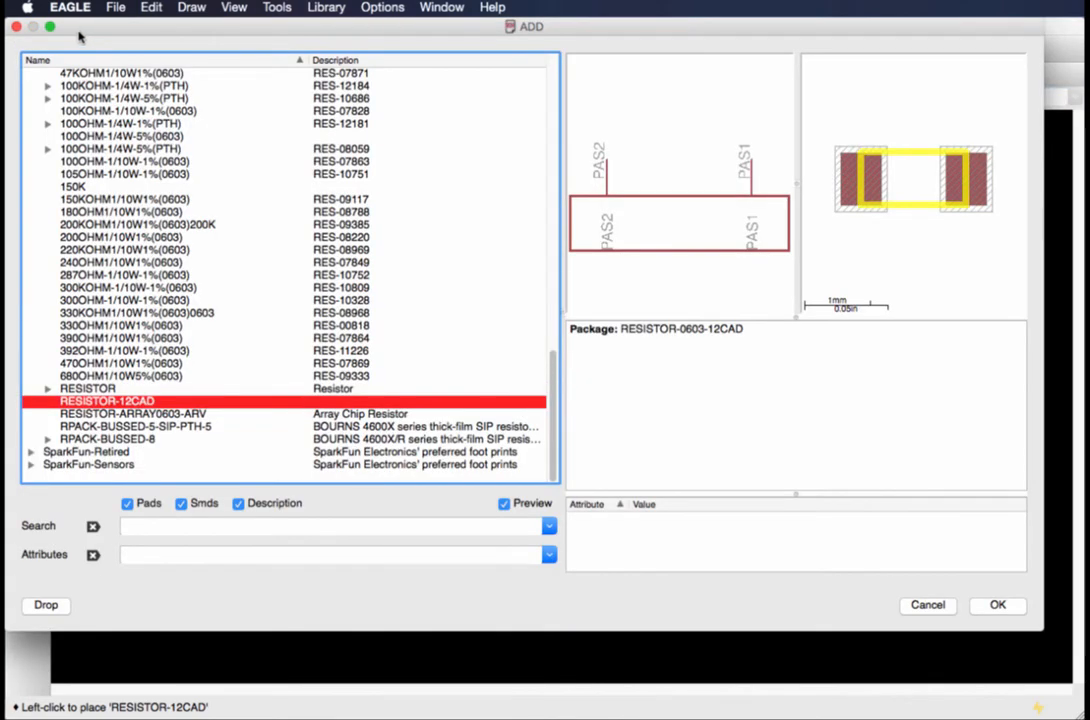
{"action": "key", "text": "Escape"}
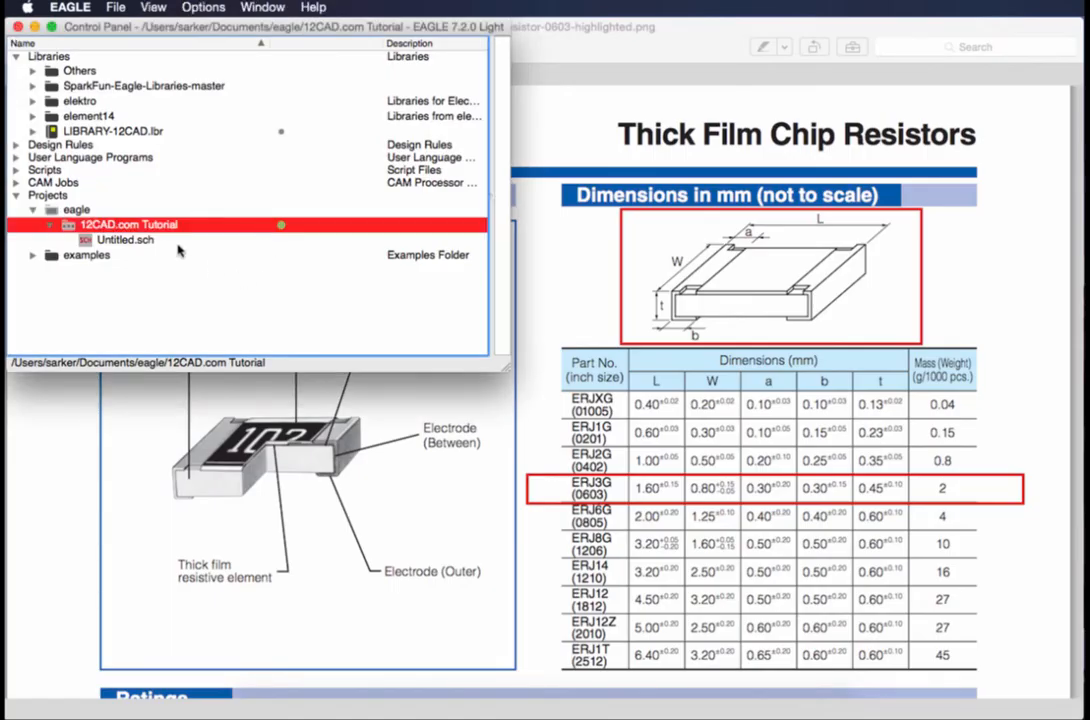
Step: Check which devices and packages LIBRARY-12CAD.lbr contains in the library tree
{"action": "left_click", "coordinate": [98, 116]}
{"action": "left_click", "coordinate": [106, 131]}
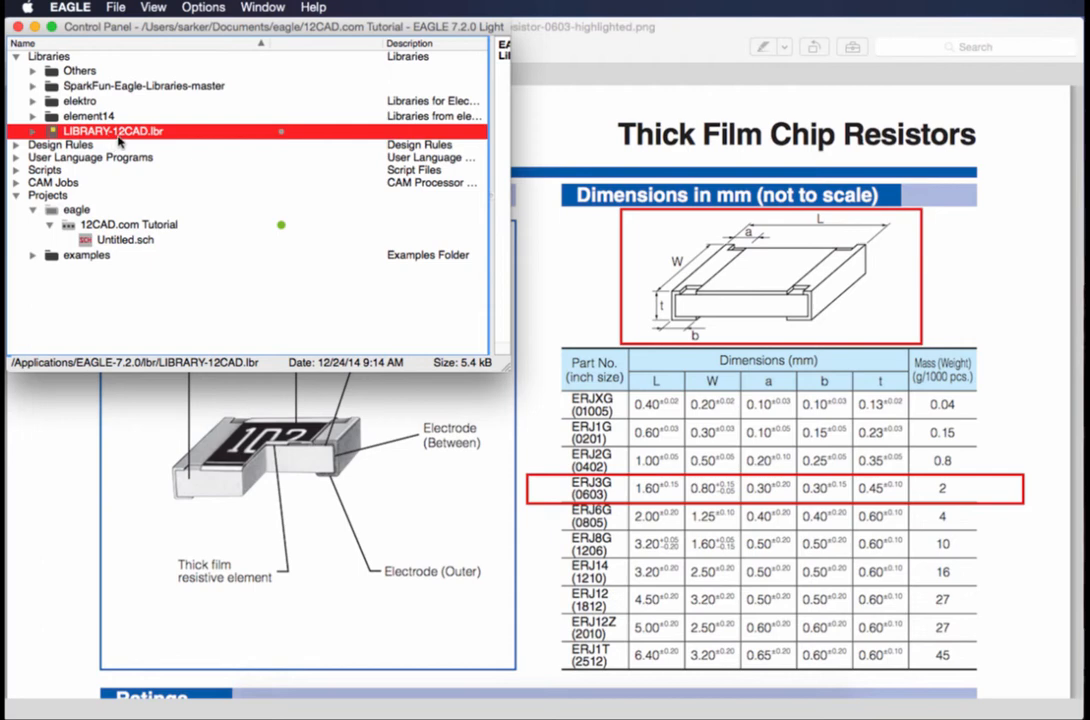
{"action": "left_click", "coordinate": [33, 132]}
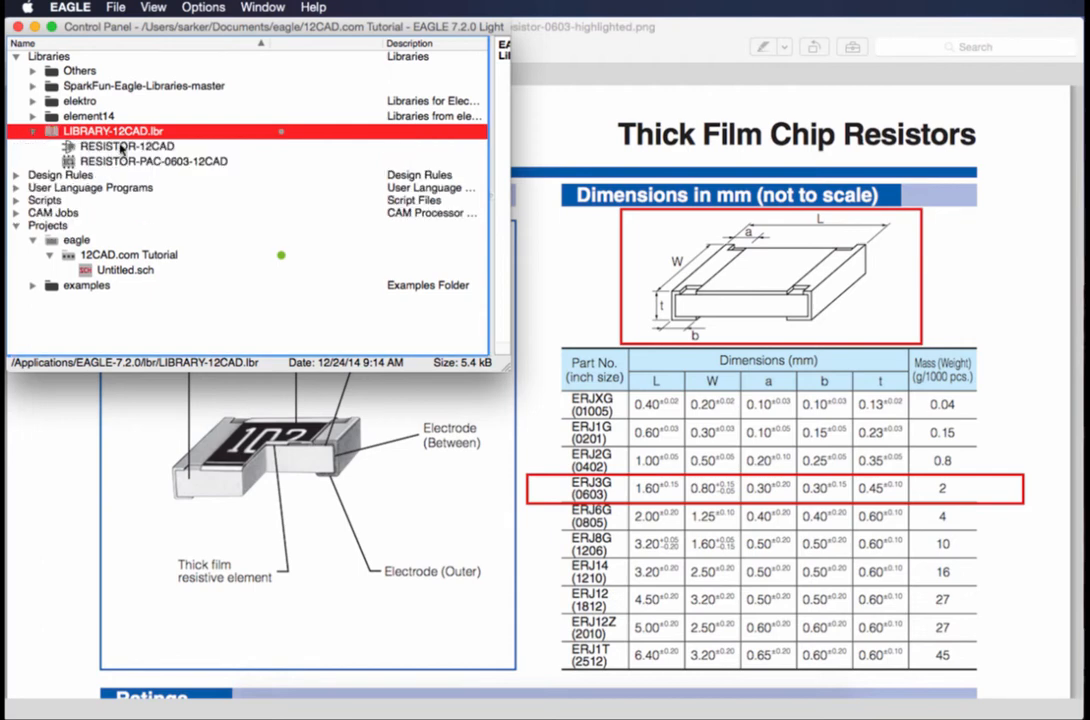
{"action": "left_click", "coordinate": [34, 134]}
Step: Start another schematic in the 12CAD.com Tutorial project, enlarge it and open the part list for adding a component
{"action": "left_click", "coordinate": [110, 224]}
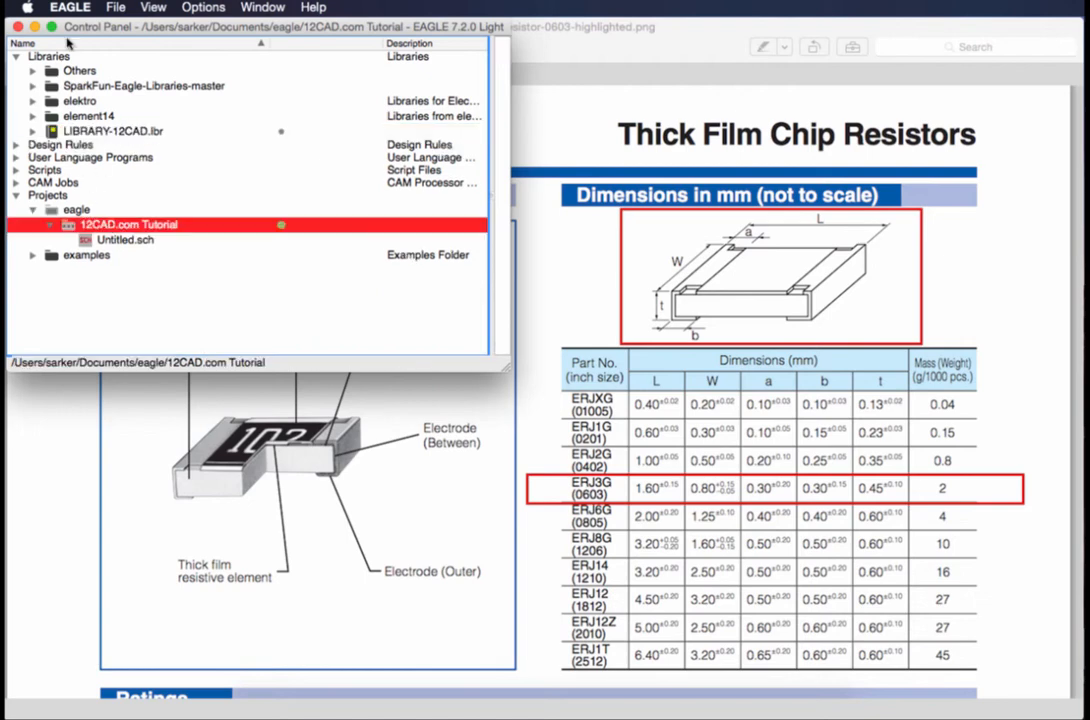
{"action": "left_click", "coordinate": [115, 7]}
{"action": "mouse_move", "coordinate": [128, 27]}
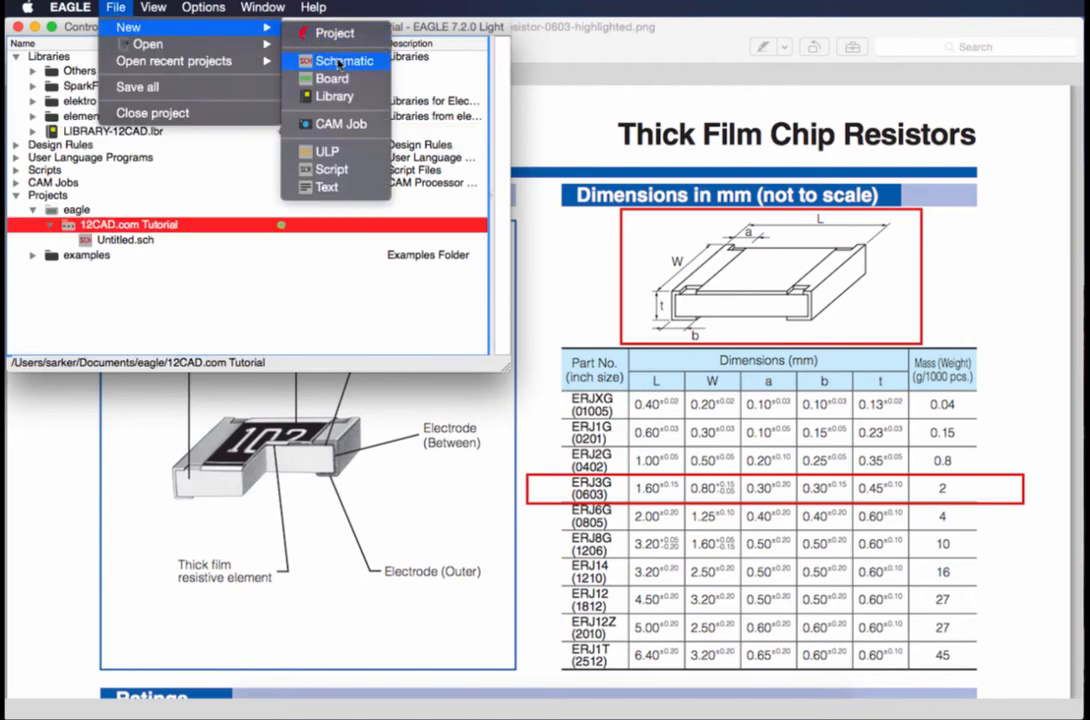
{"action": "left_click", "coordinate": [338, 62]}
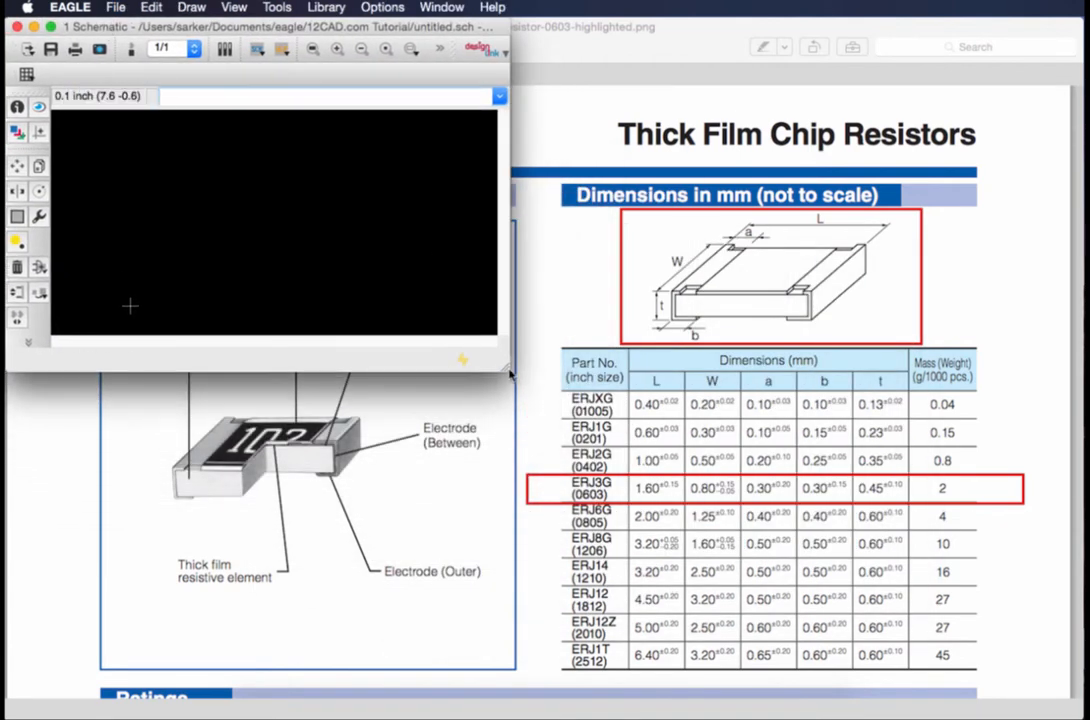
{"action": "left_click_drag", "start_coordinate": [1013, 691], "coordinate": [1051, 689]}
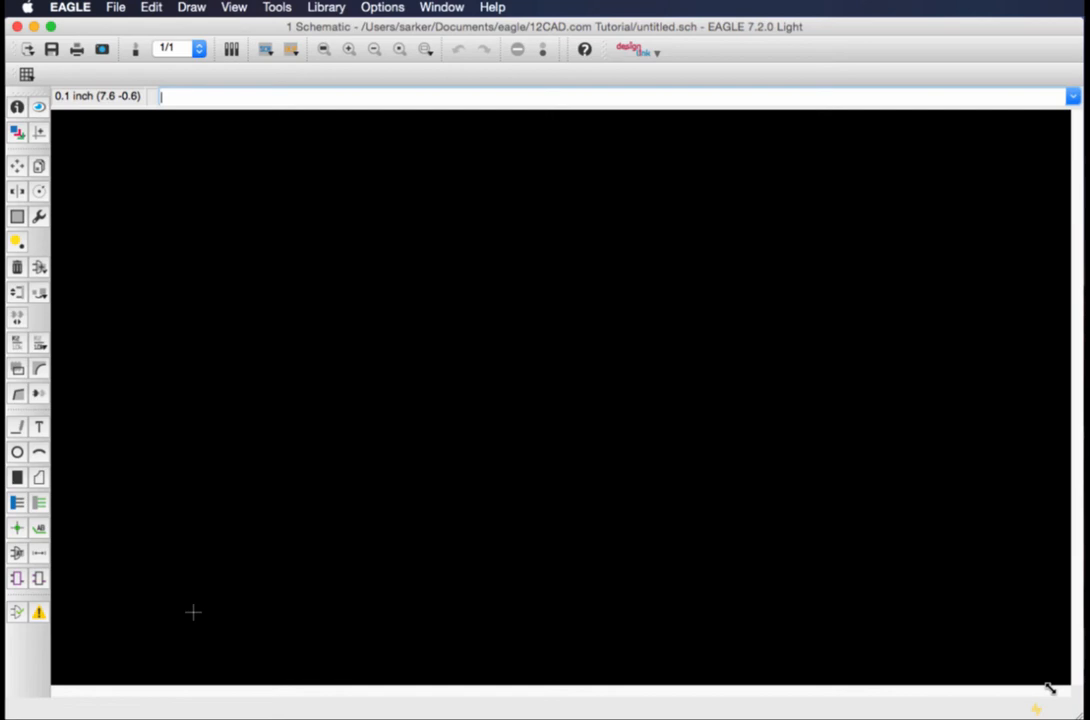
{"action": "left_click", "coordinate": [40, 274]}
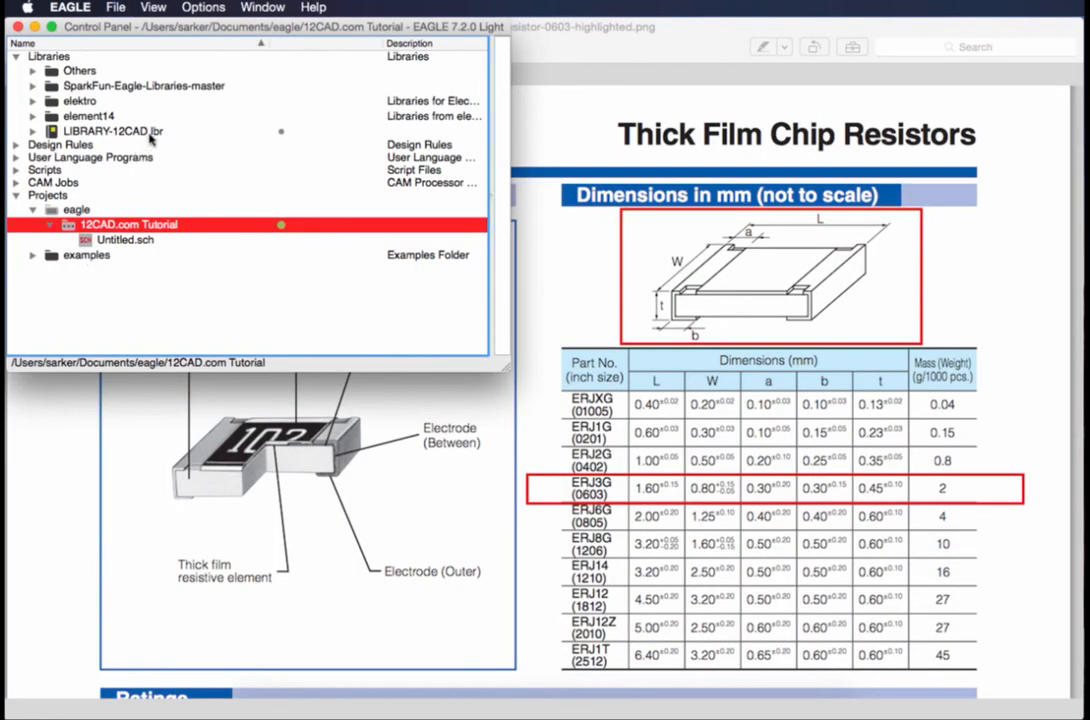
Step: Open LIBRARY-12CAD.lbr briefly and close it again, and close the resistor datasheet image in Preview
{"action": "double_click", "coordinate": [151, 134]}
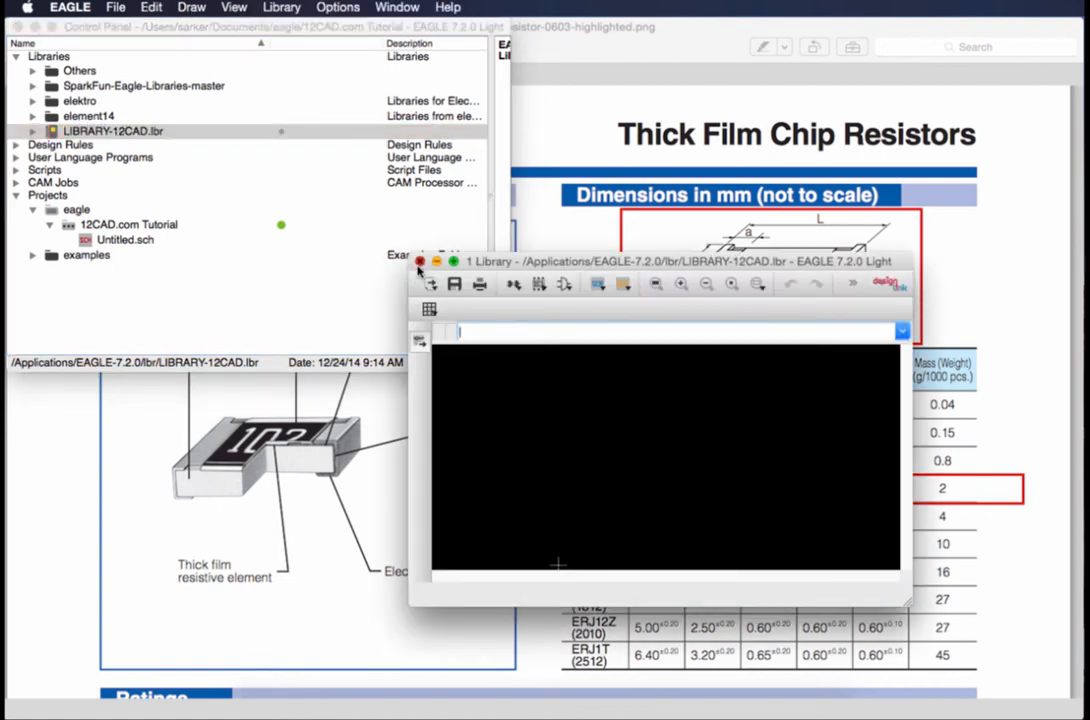
{"action": "left_click", "coordinate": [420, 261]}
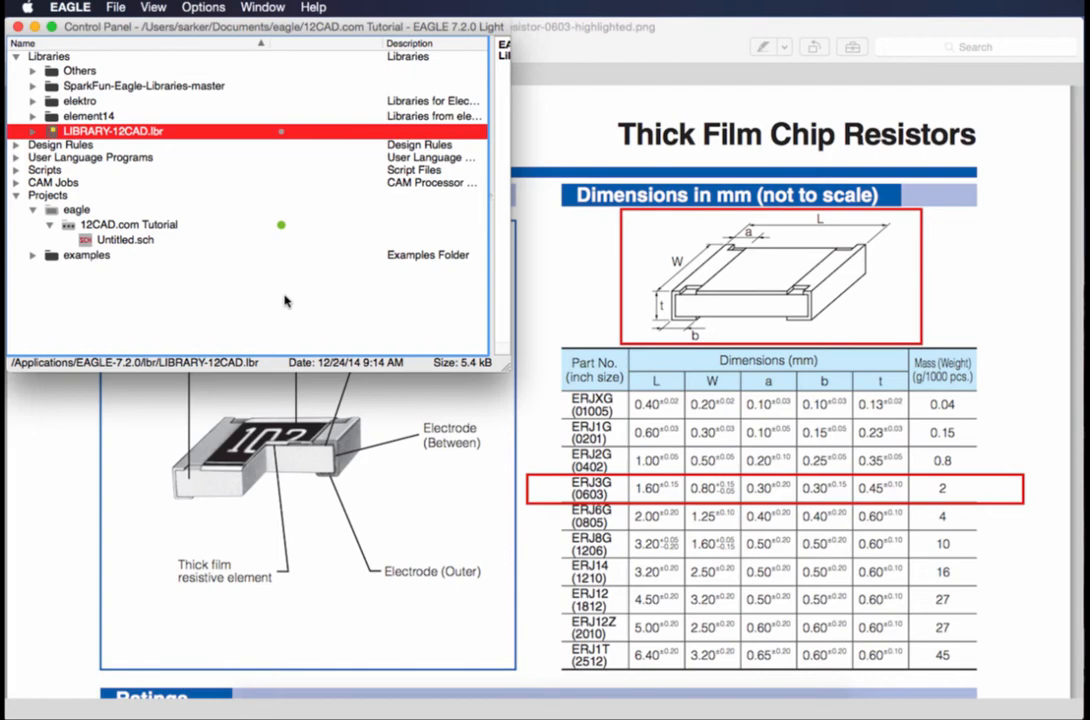
{"action": "left_click", "coordinate": [604, 34]}
{"action": "key", "text": "super+w"}
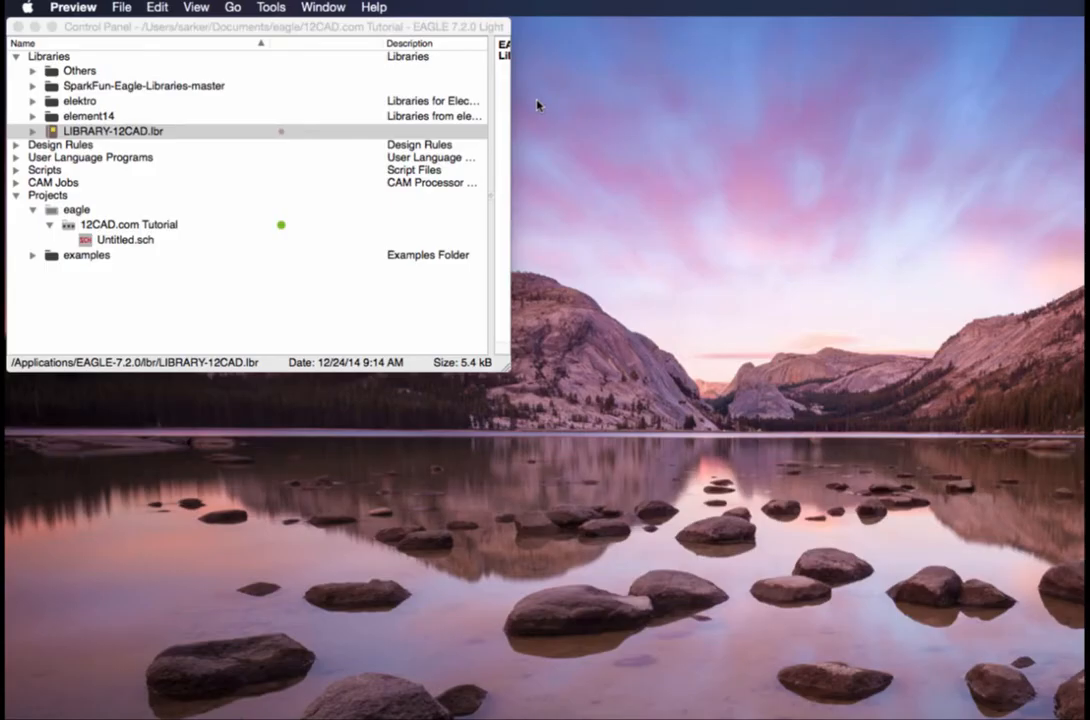
{"action": "left_click", "coordinate": [370, 285]}
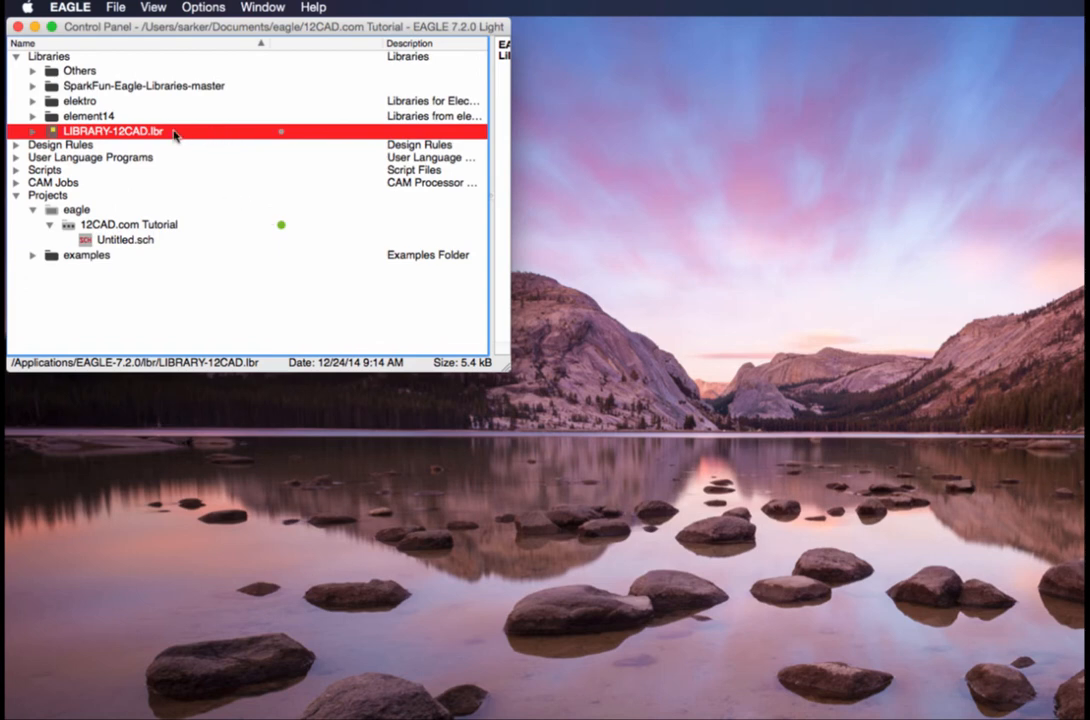
Step: Toggle the Use setting of LIBRARY-12CAD.lbr, leaving the library enabled for use in schematics
{"action": "left_click", "coordinate": [139, 159]}
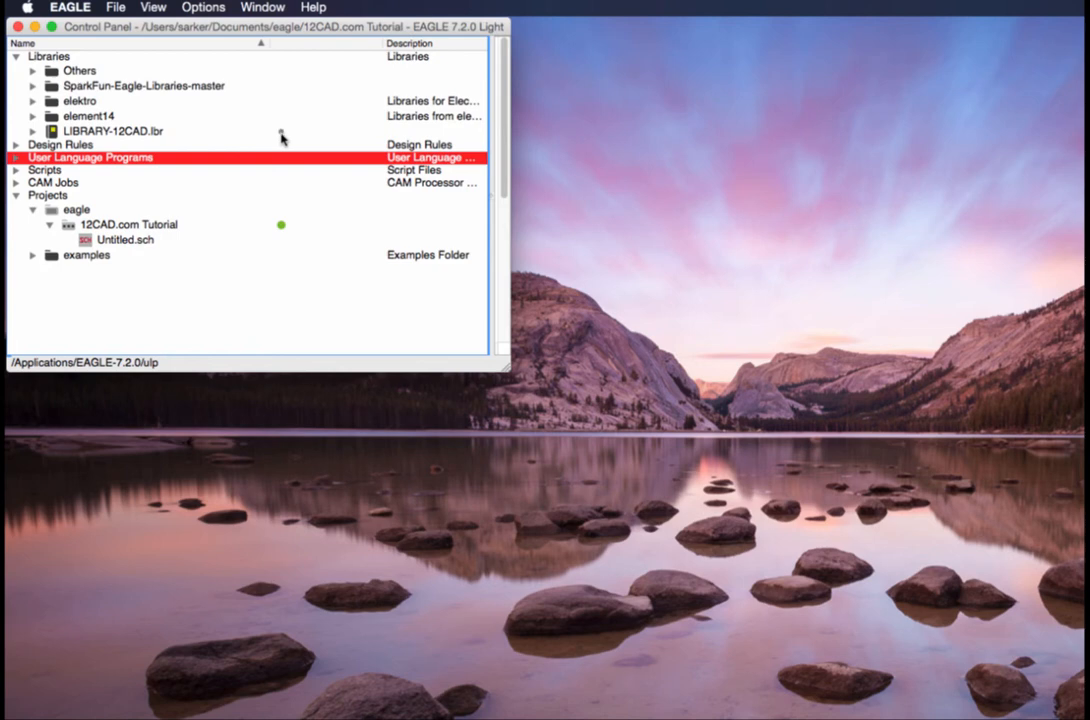
{"action": "left_click", "coordinate": [228, 132]}
{"action": "right_click", "coordinate": [228, 137]}
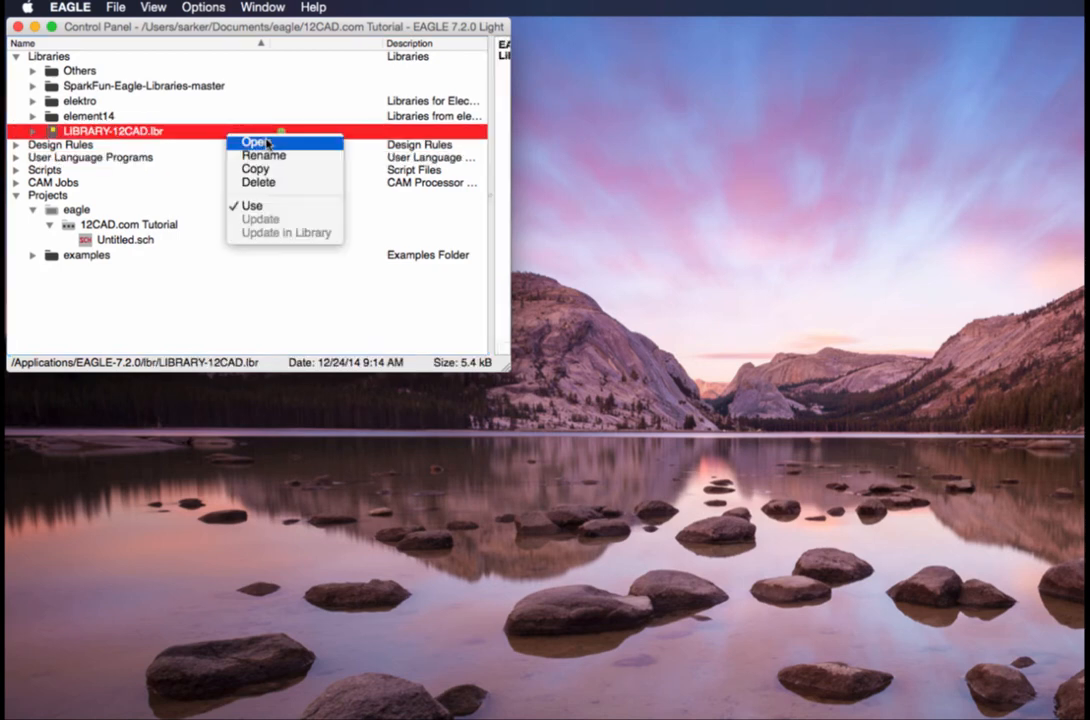
{"action": "left_click", "coordinate": [272, 206]}
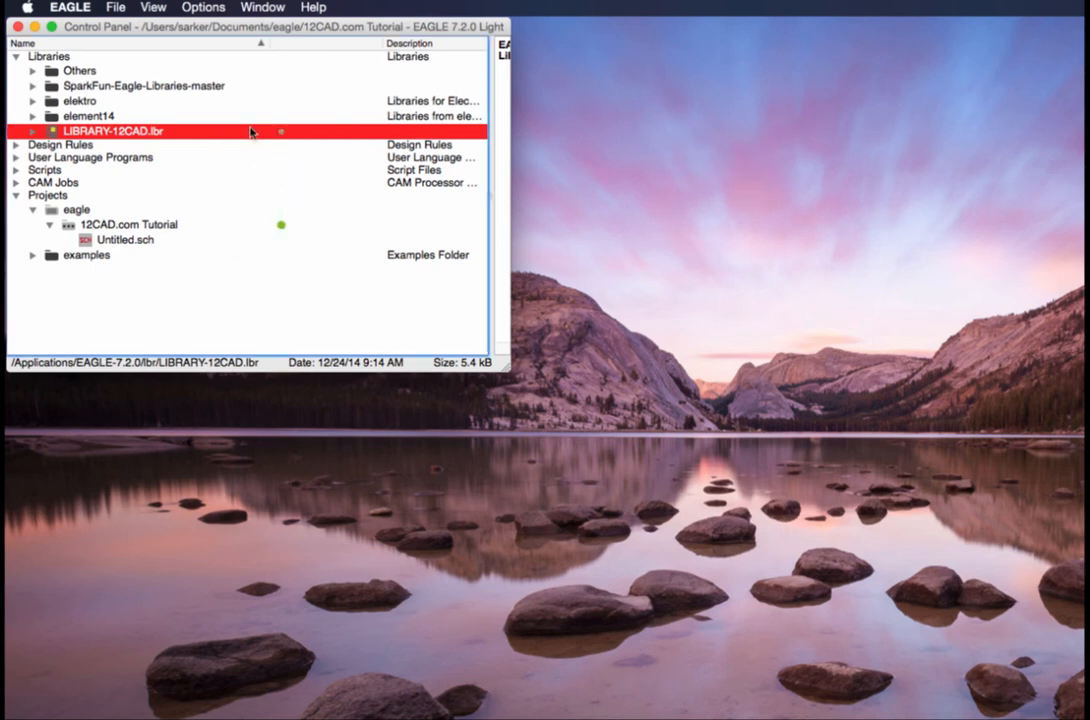
{"action": "right_click", "coordinate": [251, 130]}
{"action": "left_click", "coordinate": [293, 266]}
{"action": "left_click", "coordinate": [294, 258]}
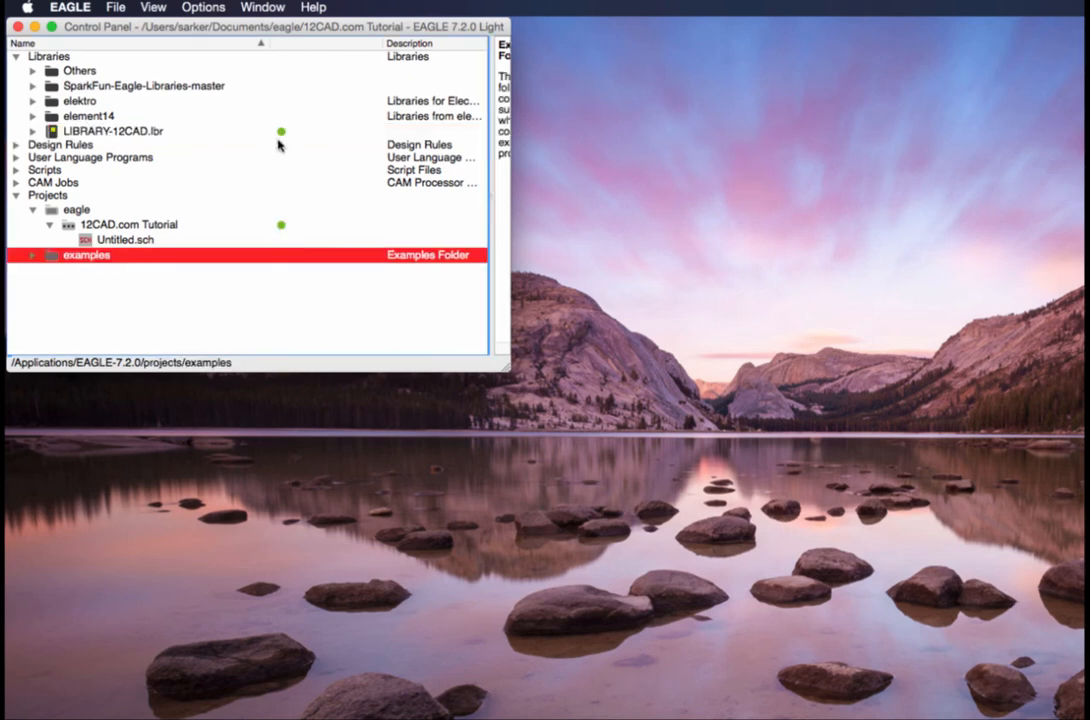
Step: With the library enabled, create a fresh schematic in the 12CAD.com Tutorial project and maximize its window
{"action": "left_click", "coordinate": [168, 226]}
{"action": "left_click", "coordinate": [116, 10]}
{"action": "mouse_move", "coordinate": [125, 27]}
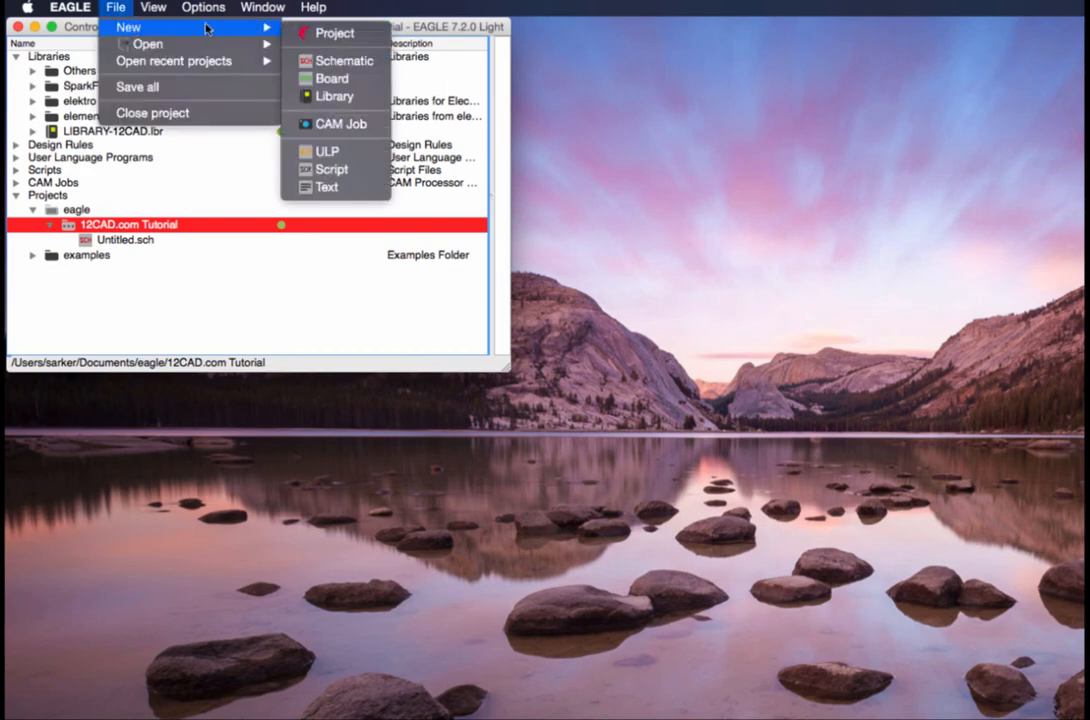
{"action": "left_click", "coordinate": [300, 61]}
{"action": "left_click_drag", "start_coordinate": [489, 262], "coordinate": [84, 27]}
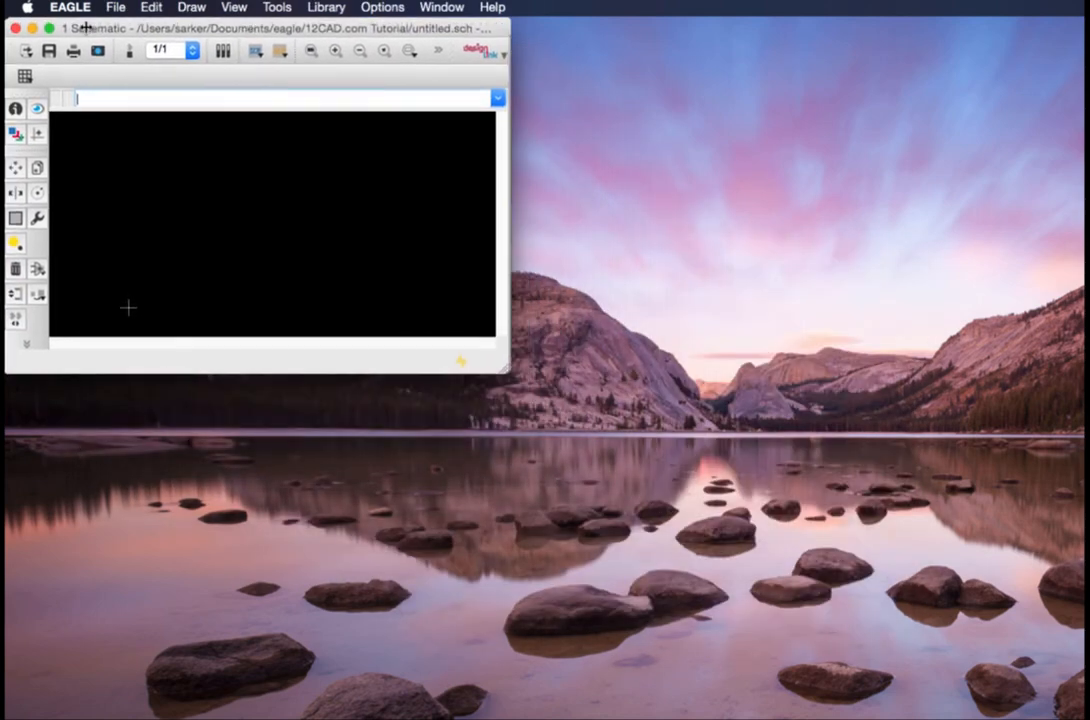
{"action": "left_click", "coordinate": [49, 26]}
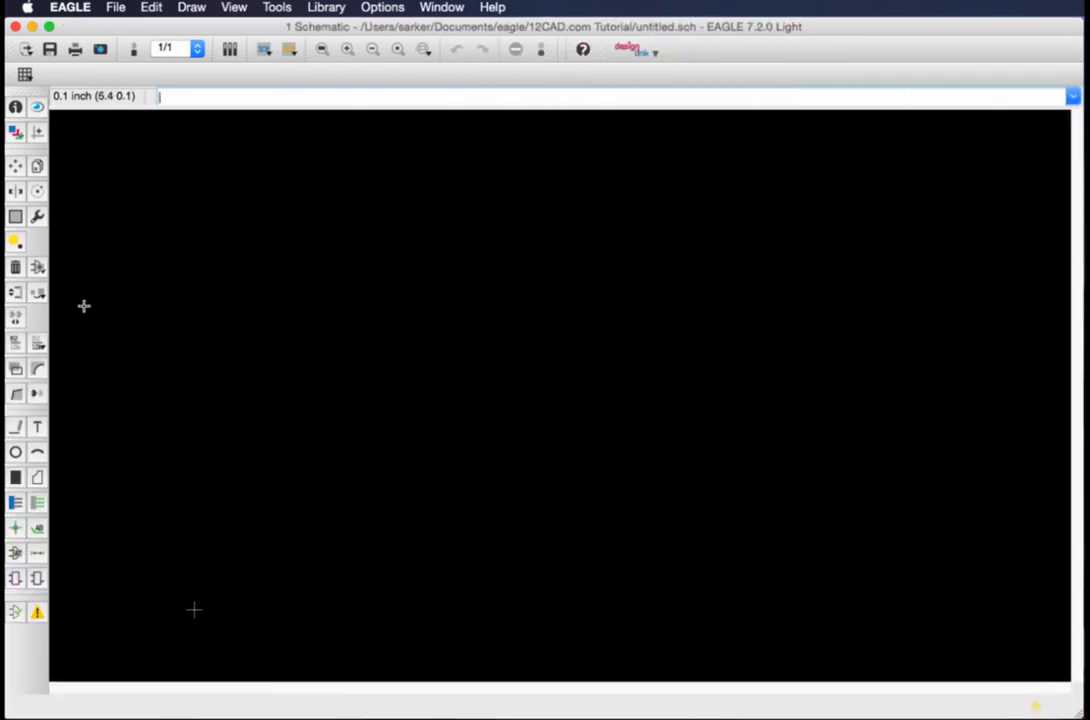
Step: Add one RESISTOR-12CAD from LIBRARY-12CAD to the empty schematic and end the placement
{"action": "left_click", "coordinate": [38, 268]}
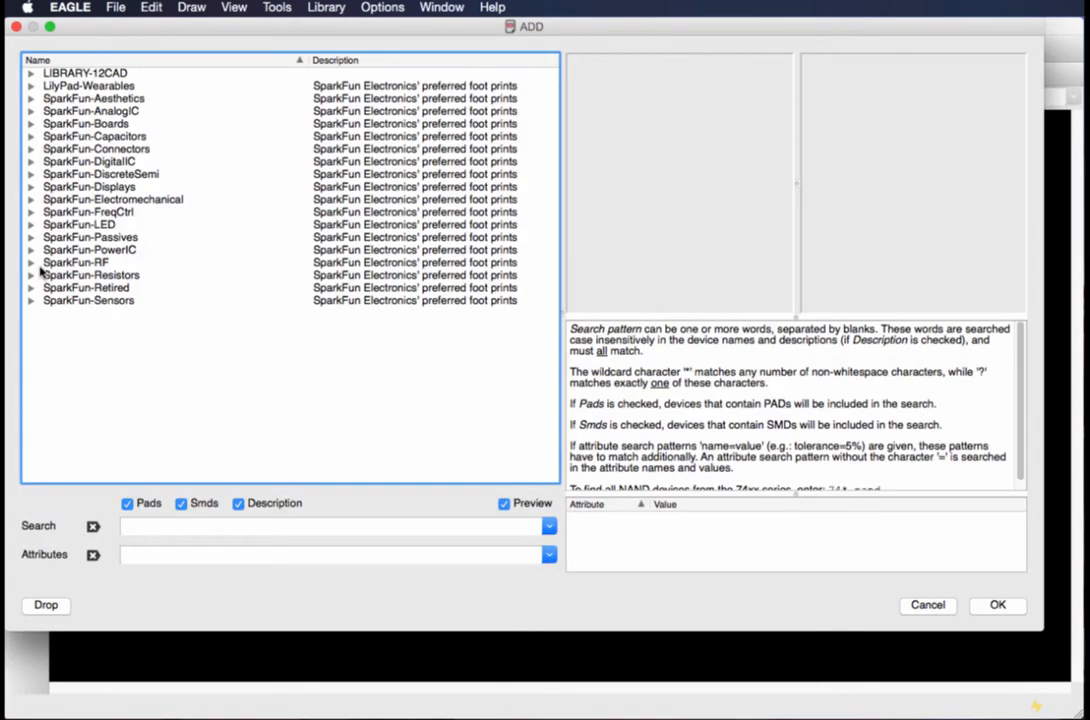
{"action": "left_click", "coordinate": [97, 77]}
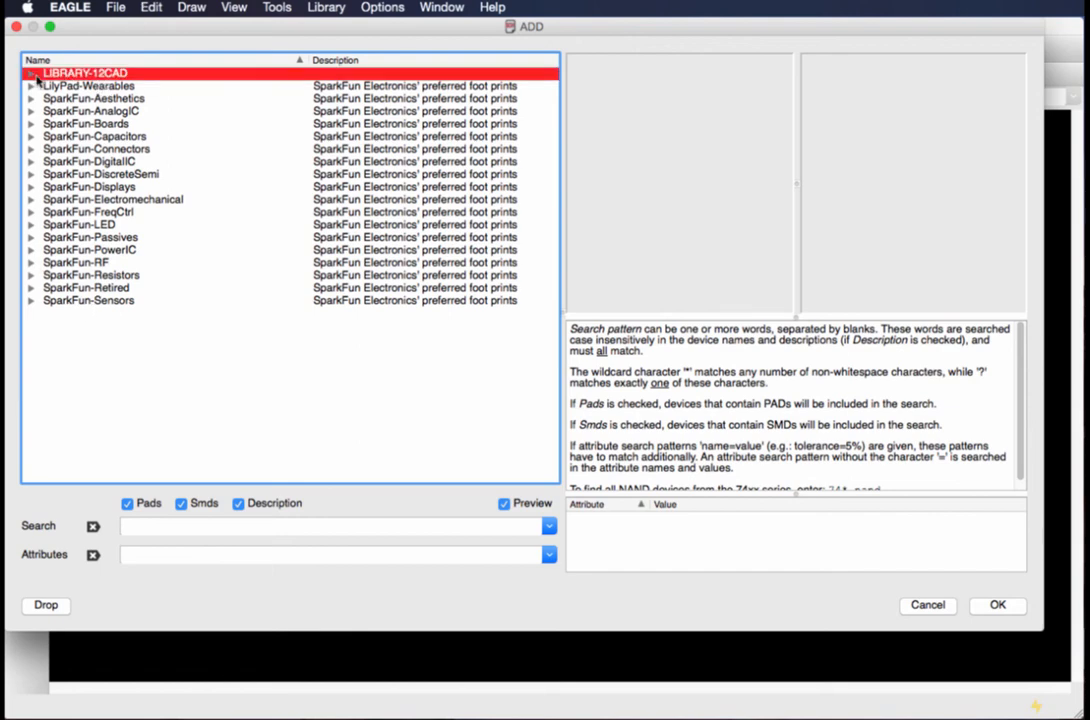
{"action": "left_click", "coordinate": [33, 74]}
{"action": "left_click", "coordinate": [116, 87]}
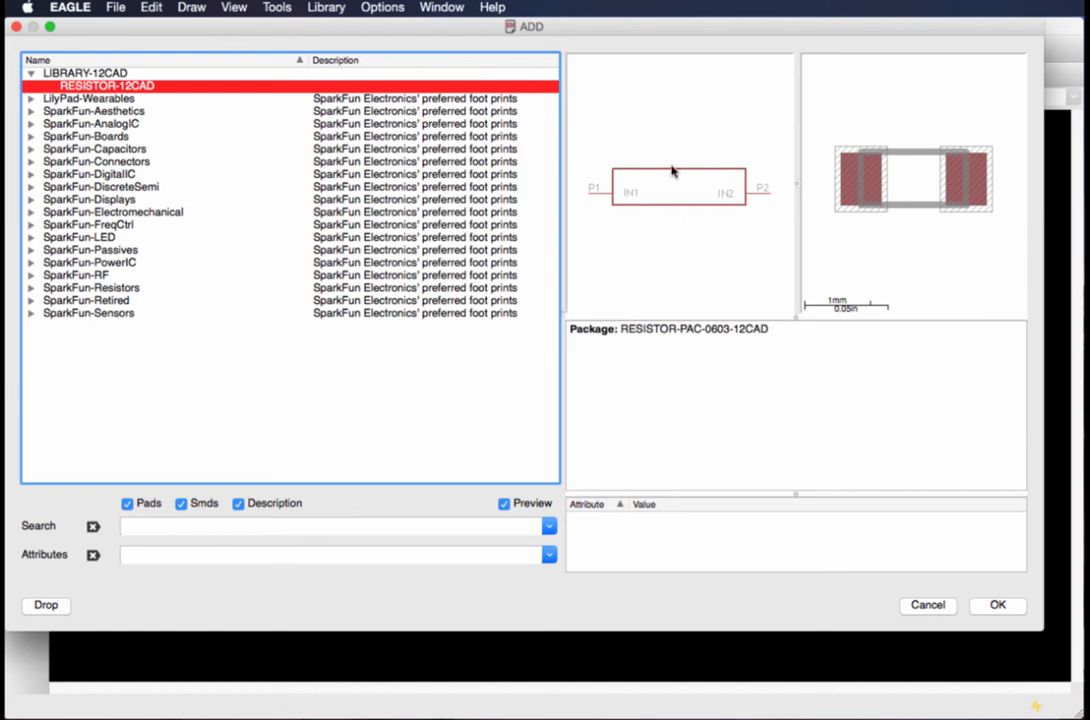
{"action": "left_click", "coordinate": [995, 608]}
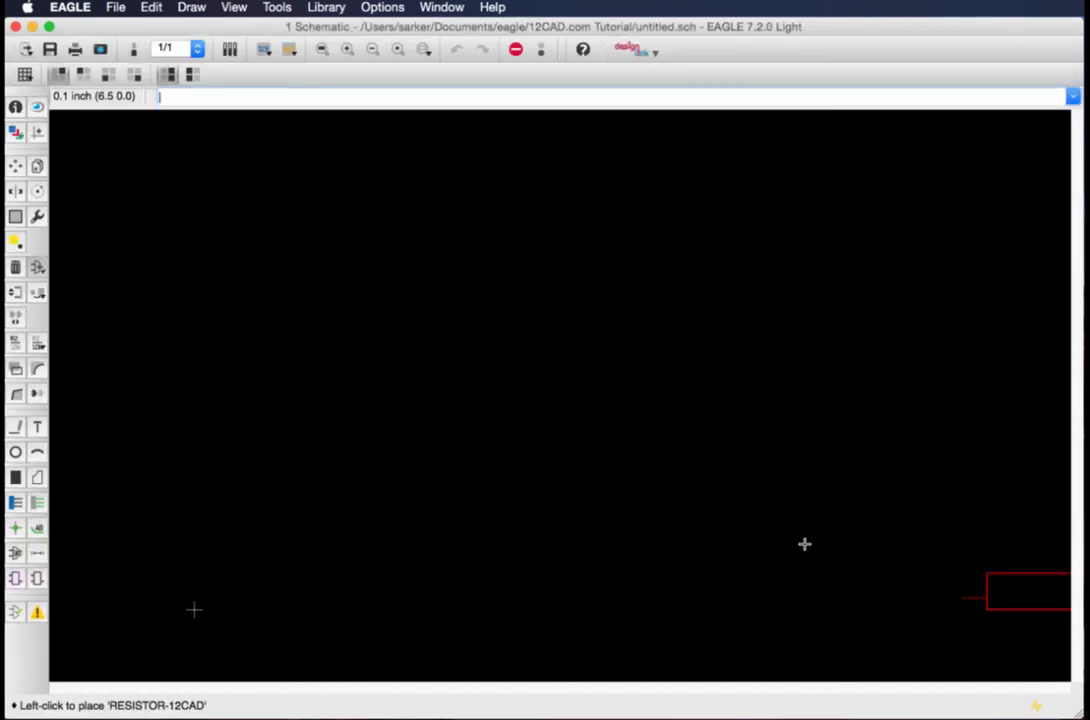
{"action": "left_click", "coordinate": [473, 371]}
{"action": "key", "text": "Escape"}
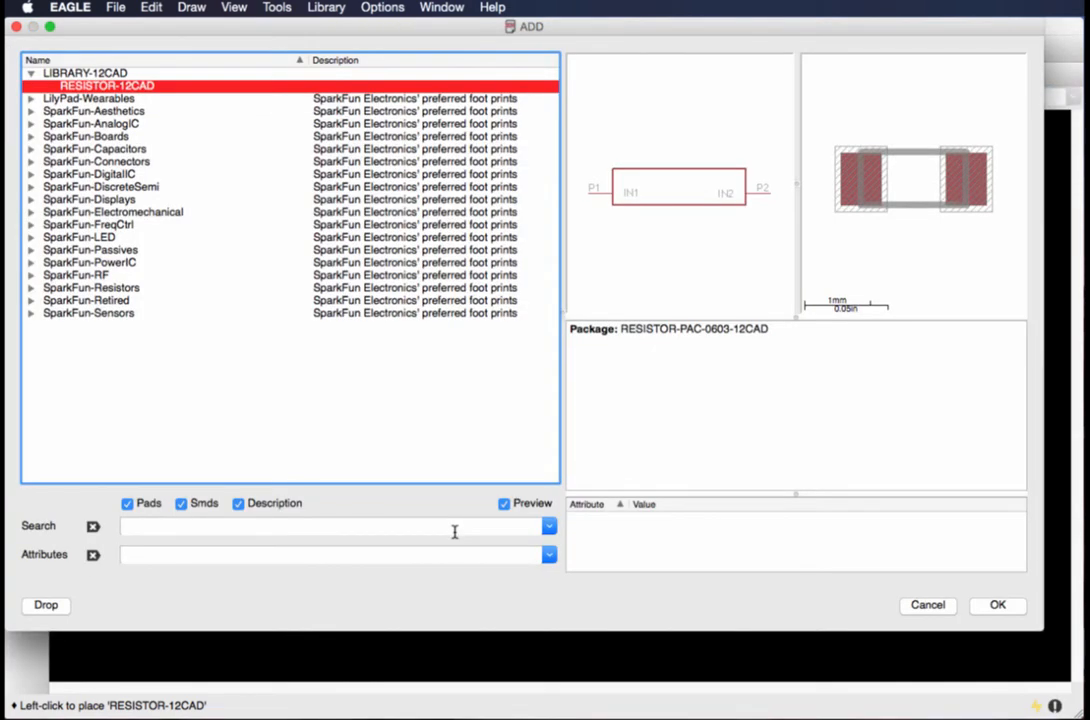
{"action": "key", "text": "Escape"}
Step: Draw a net from the resistor's P1 pin, about 0.1 inch outward and 0.2 inch upward, ending it there
{"action": "left_click", "coordinate": [322, 49]}
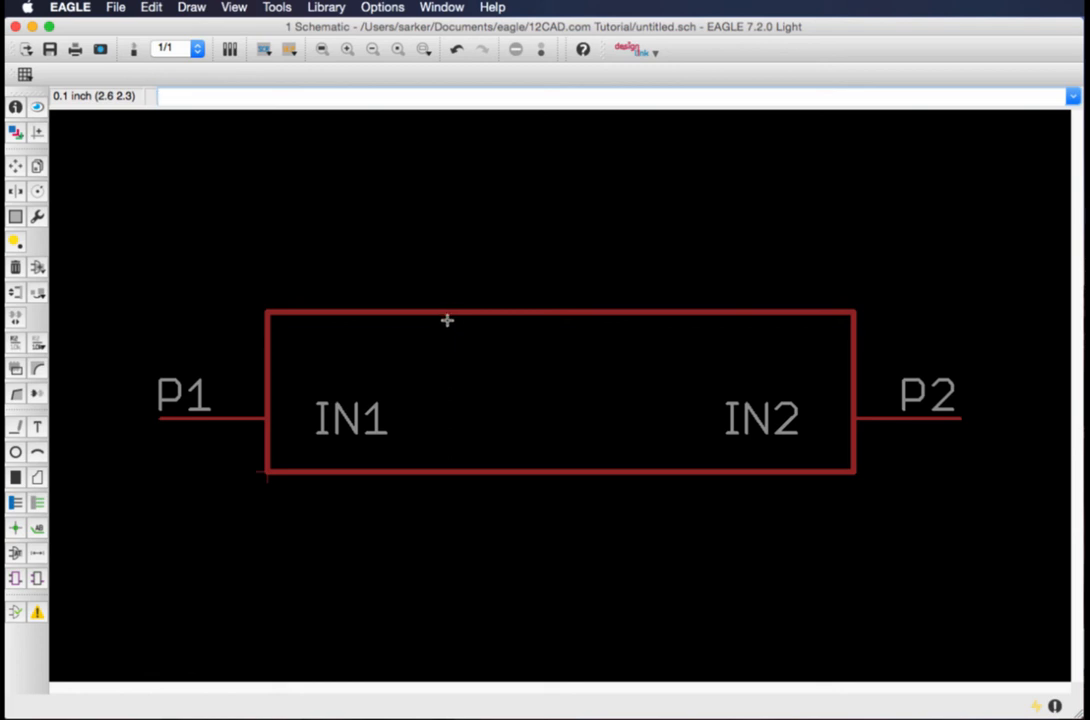
{"action": "left_click", "coordinate": [36, 505]}
{"action": "left_click", "coordinate": [160, 418]}
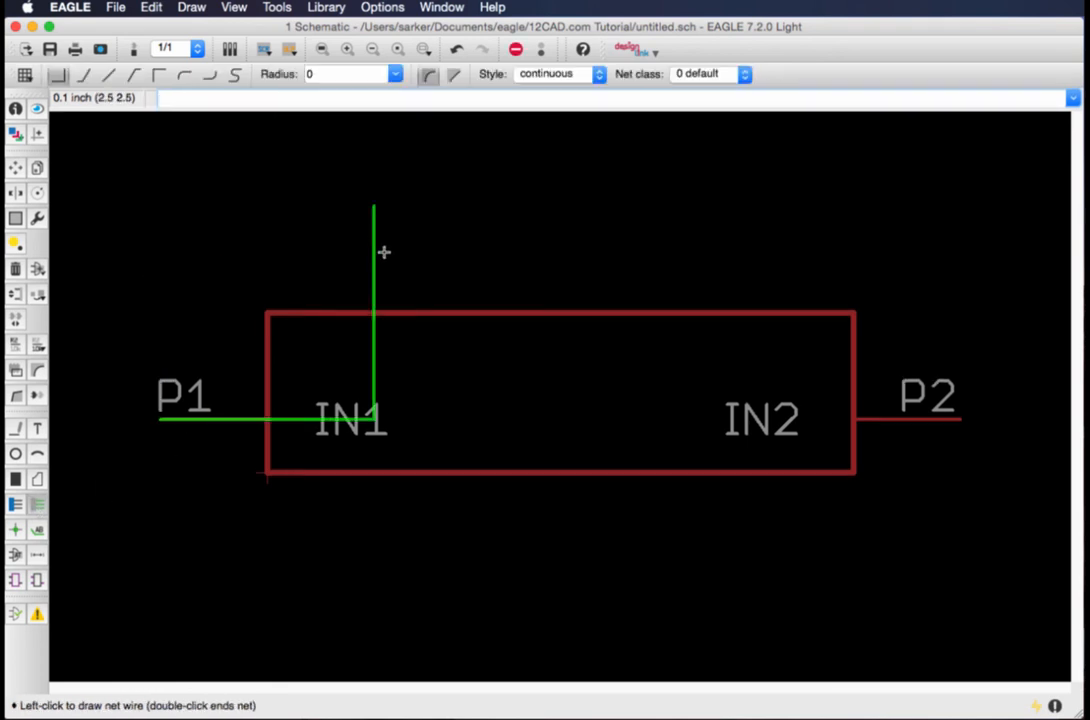
{"action": "double_click", "coordinate": [107, 313]}
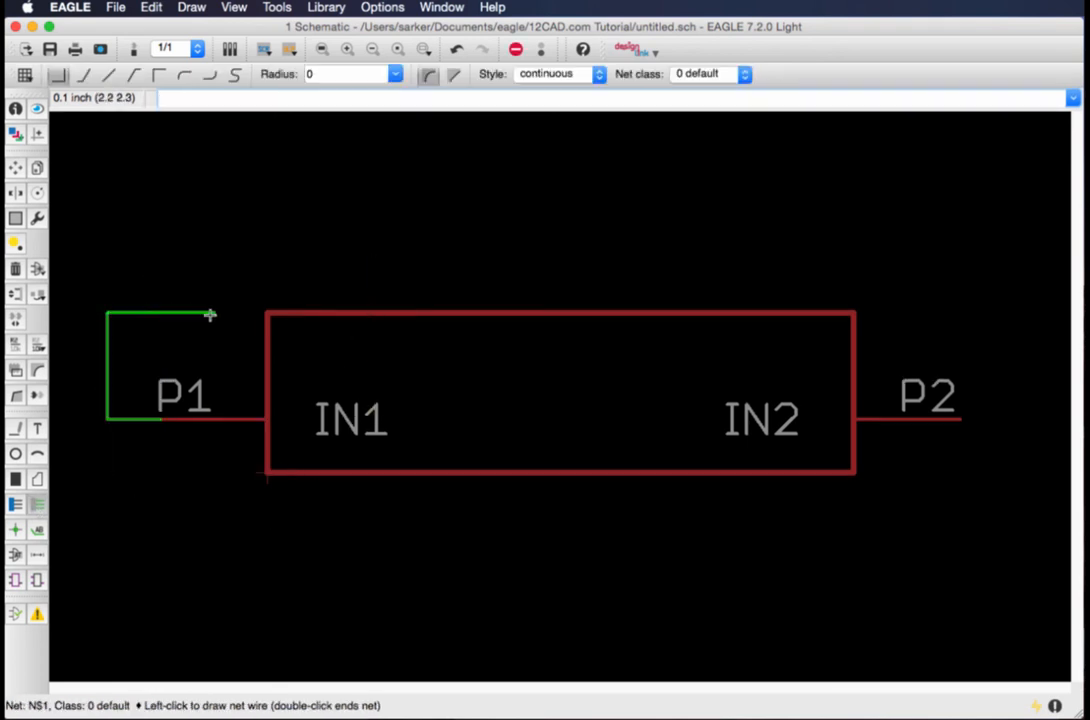
{"action": "key", "text": "Escape"}
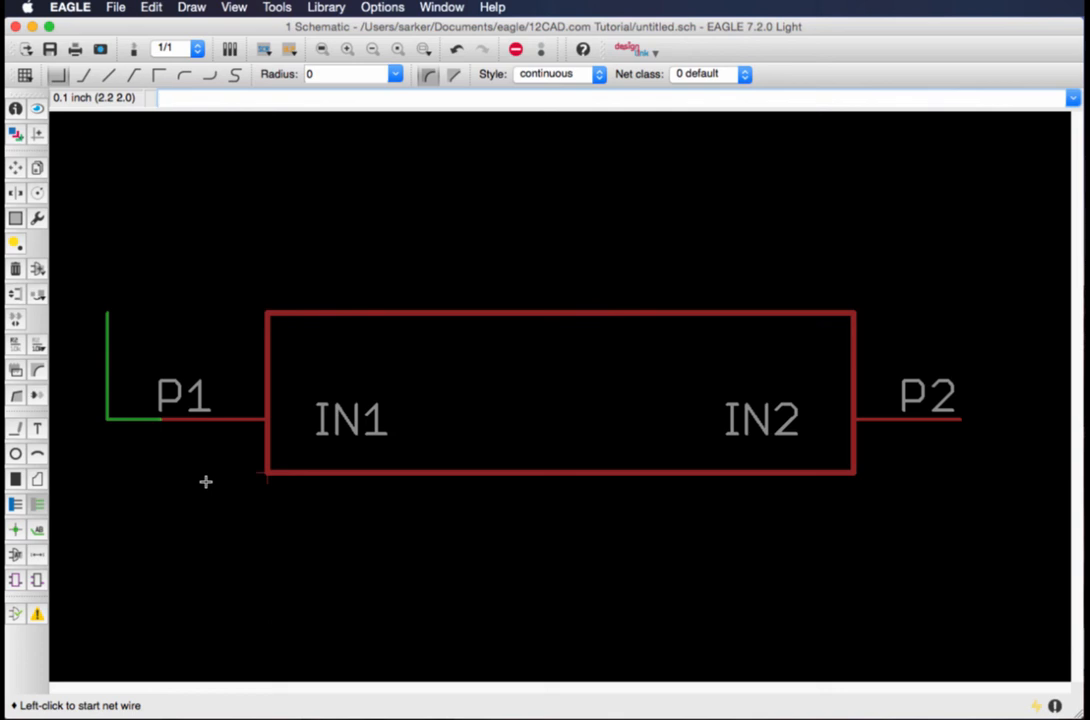